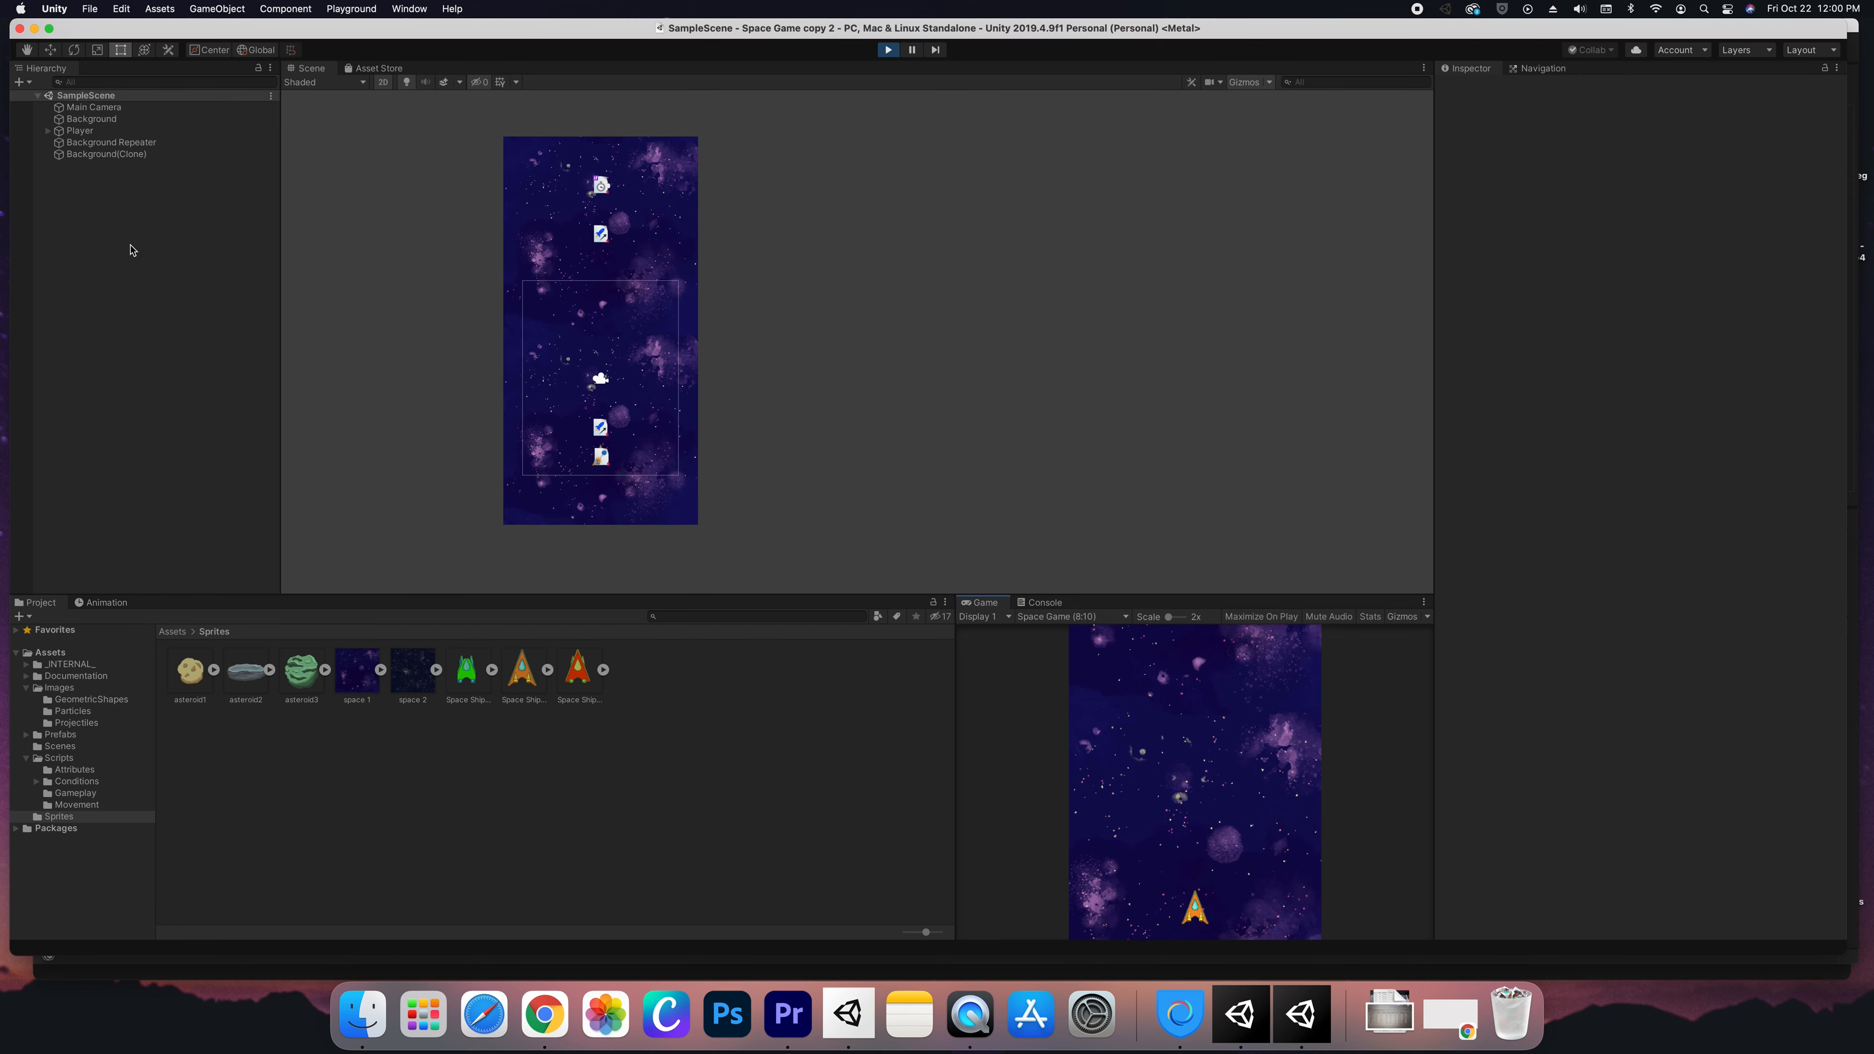
Test-fire the ship's laser in the running game and stop play mode.
key("space")
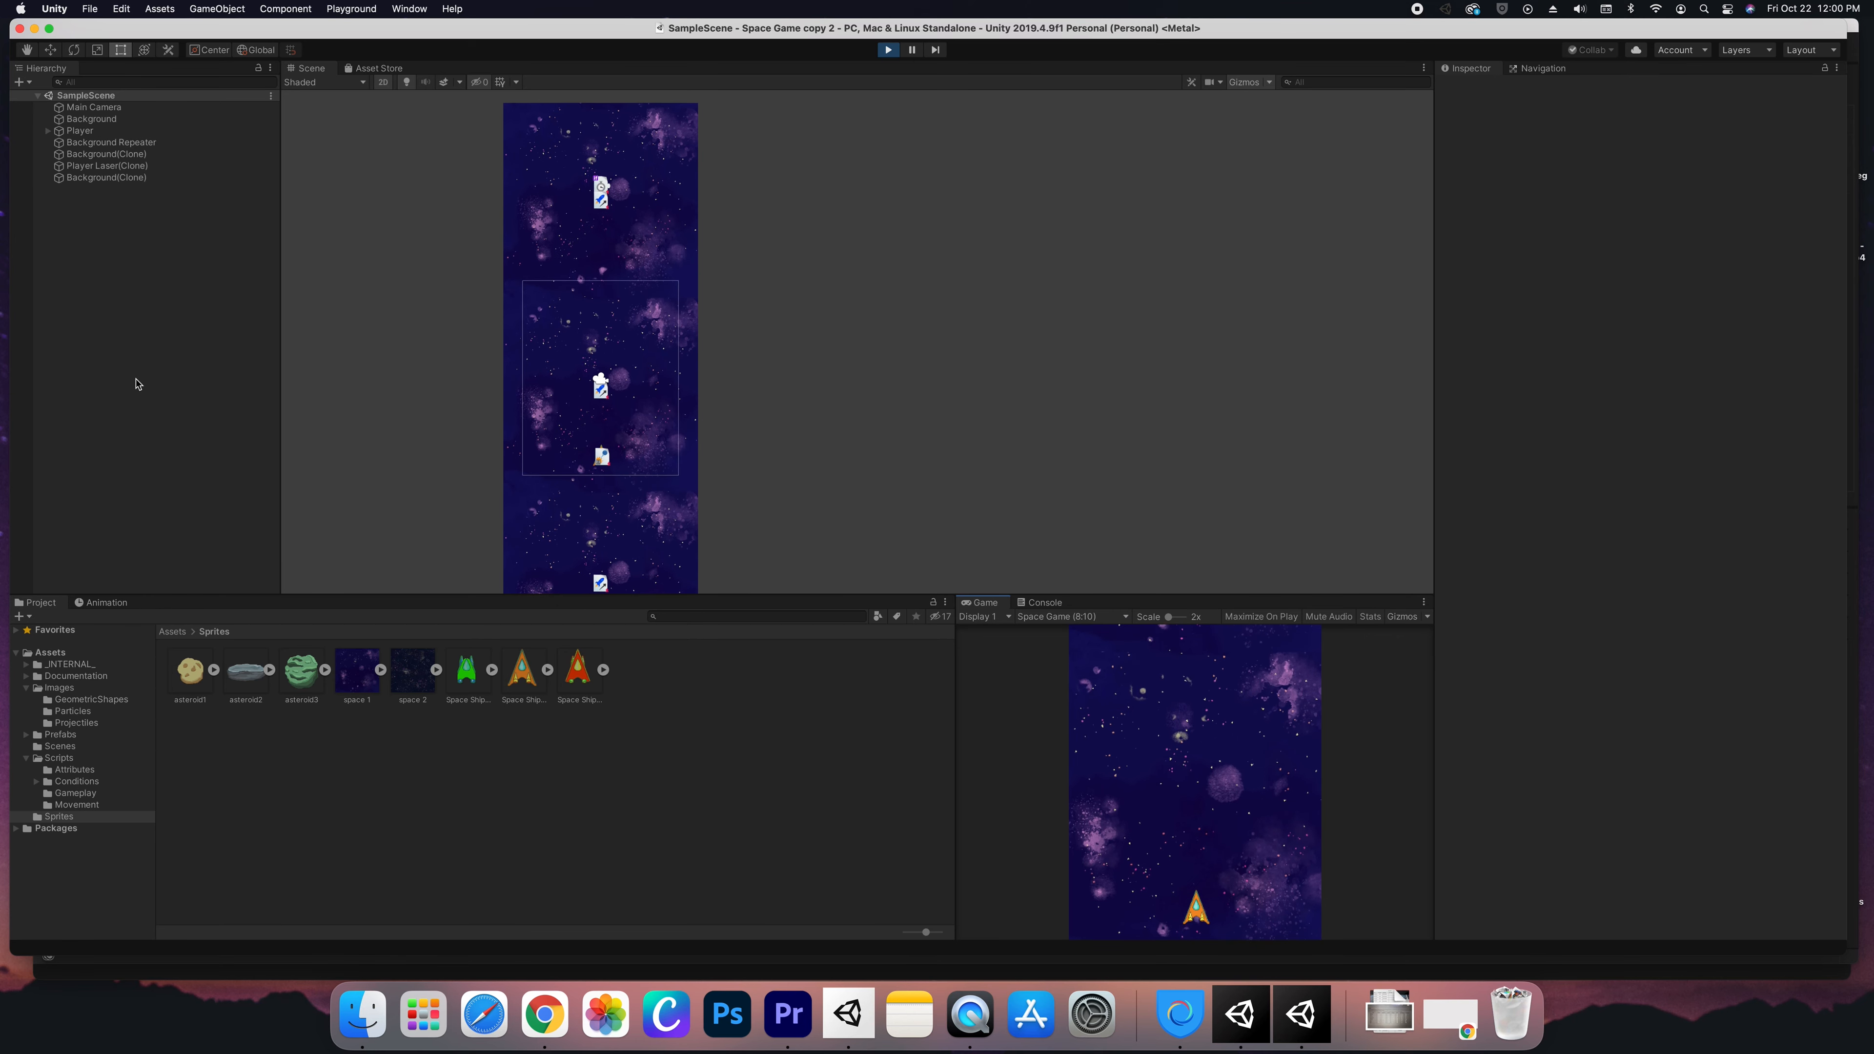
left_click(889, 50)
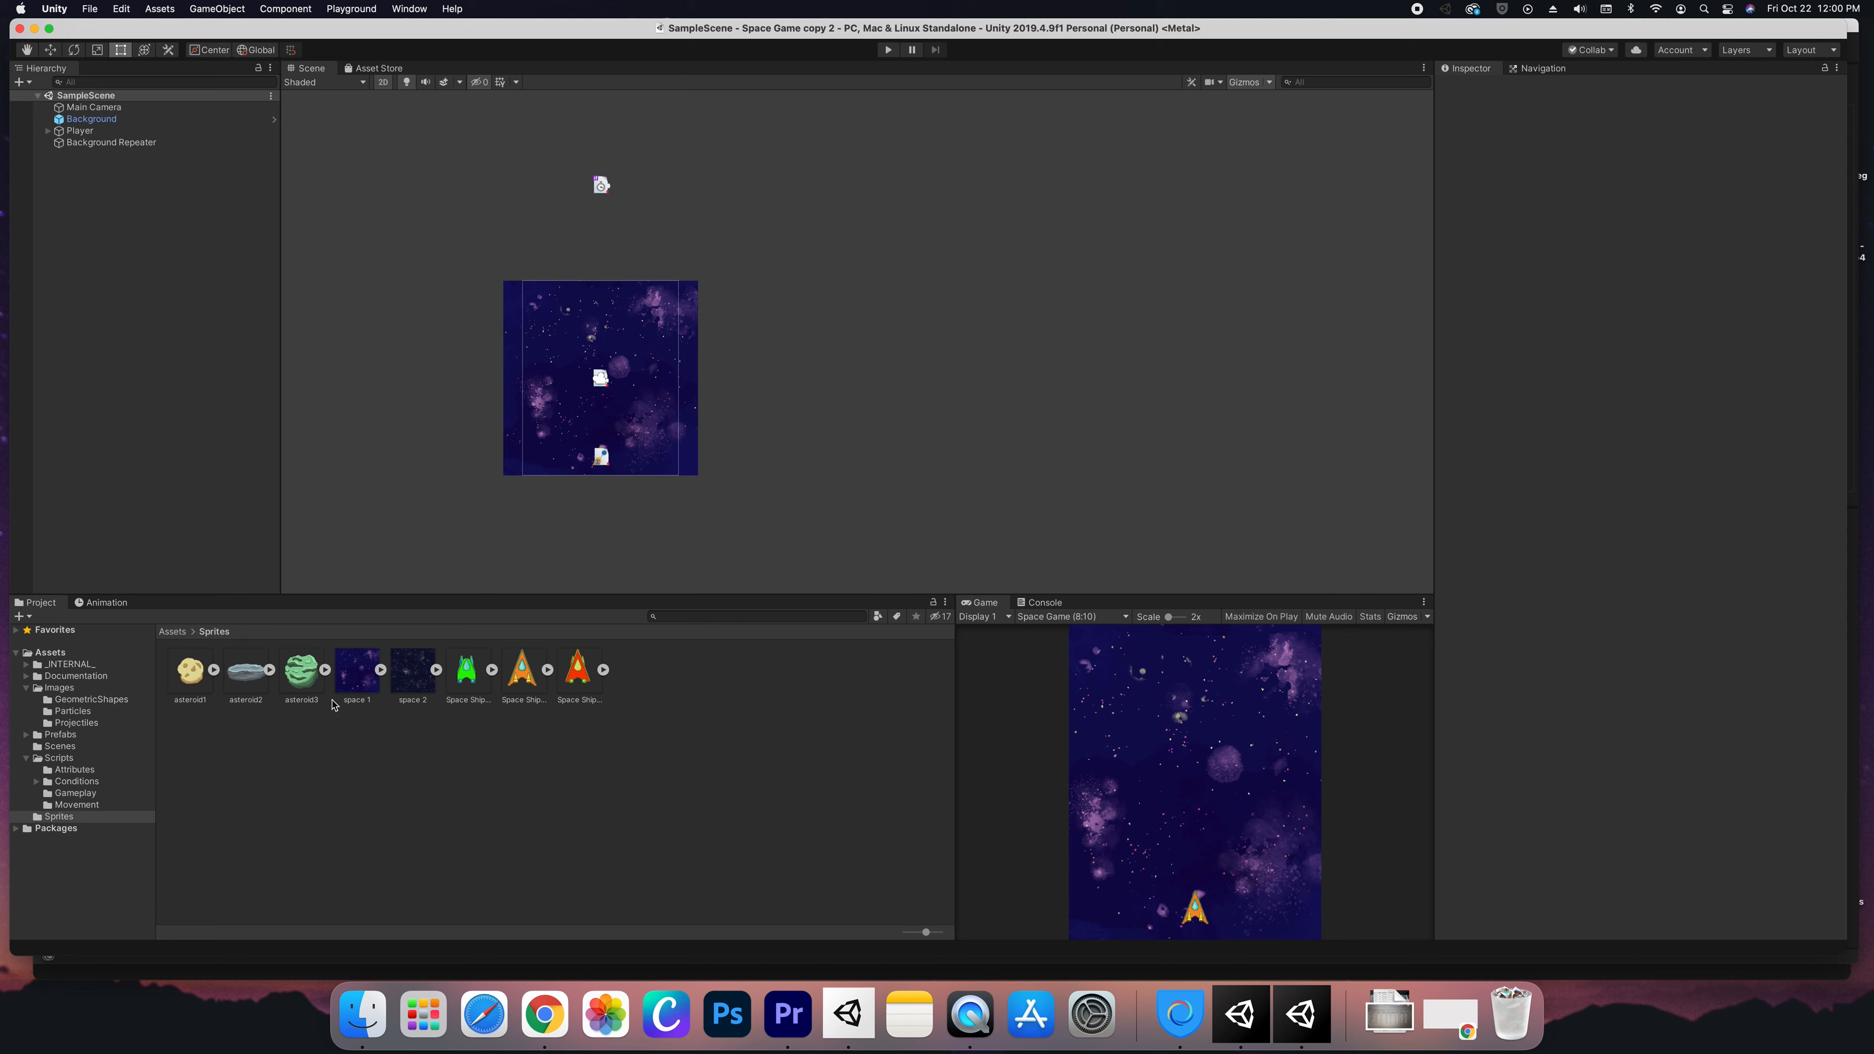
Add a Box Collider 2D component to the Background prefab in the Prefabs folder.
left_click(61, 735)
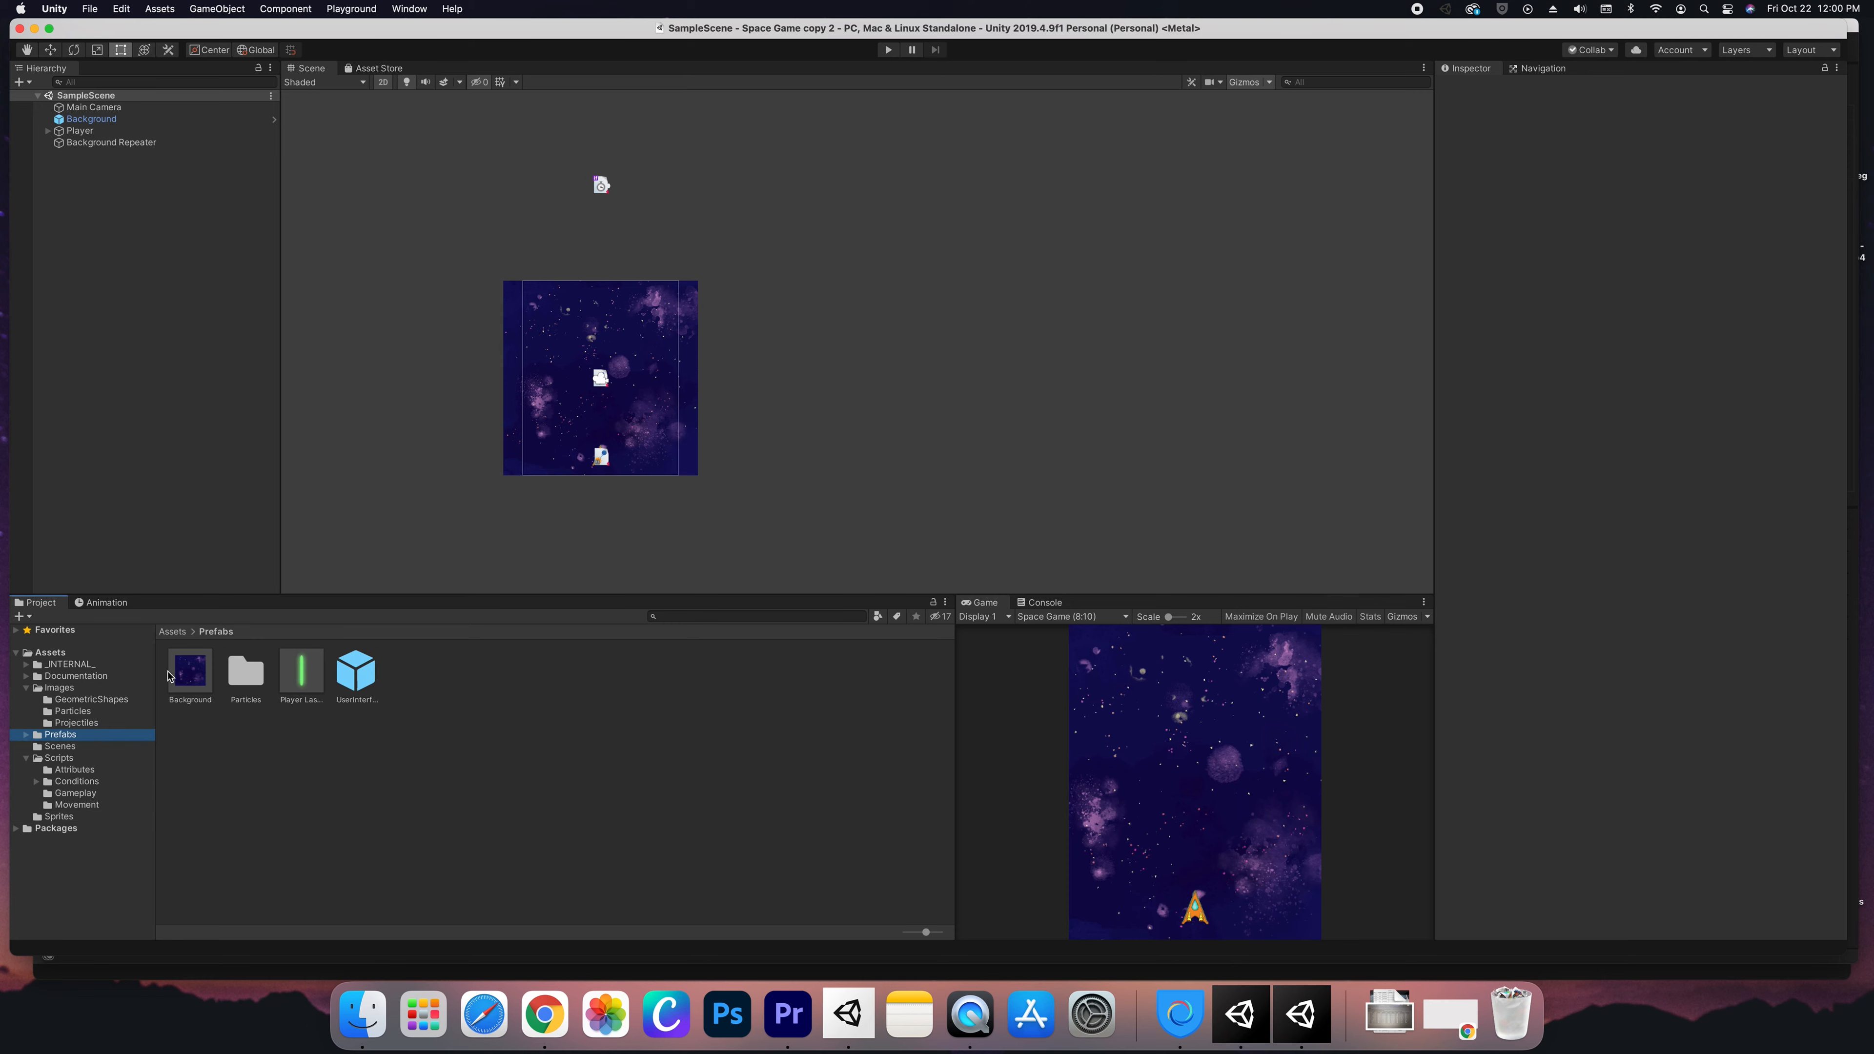
left_click(195, 675)
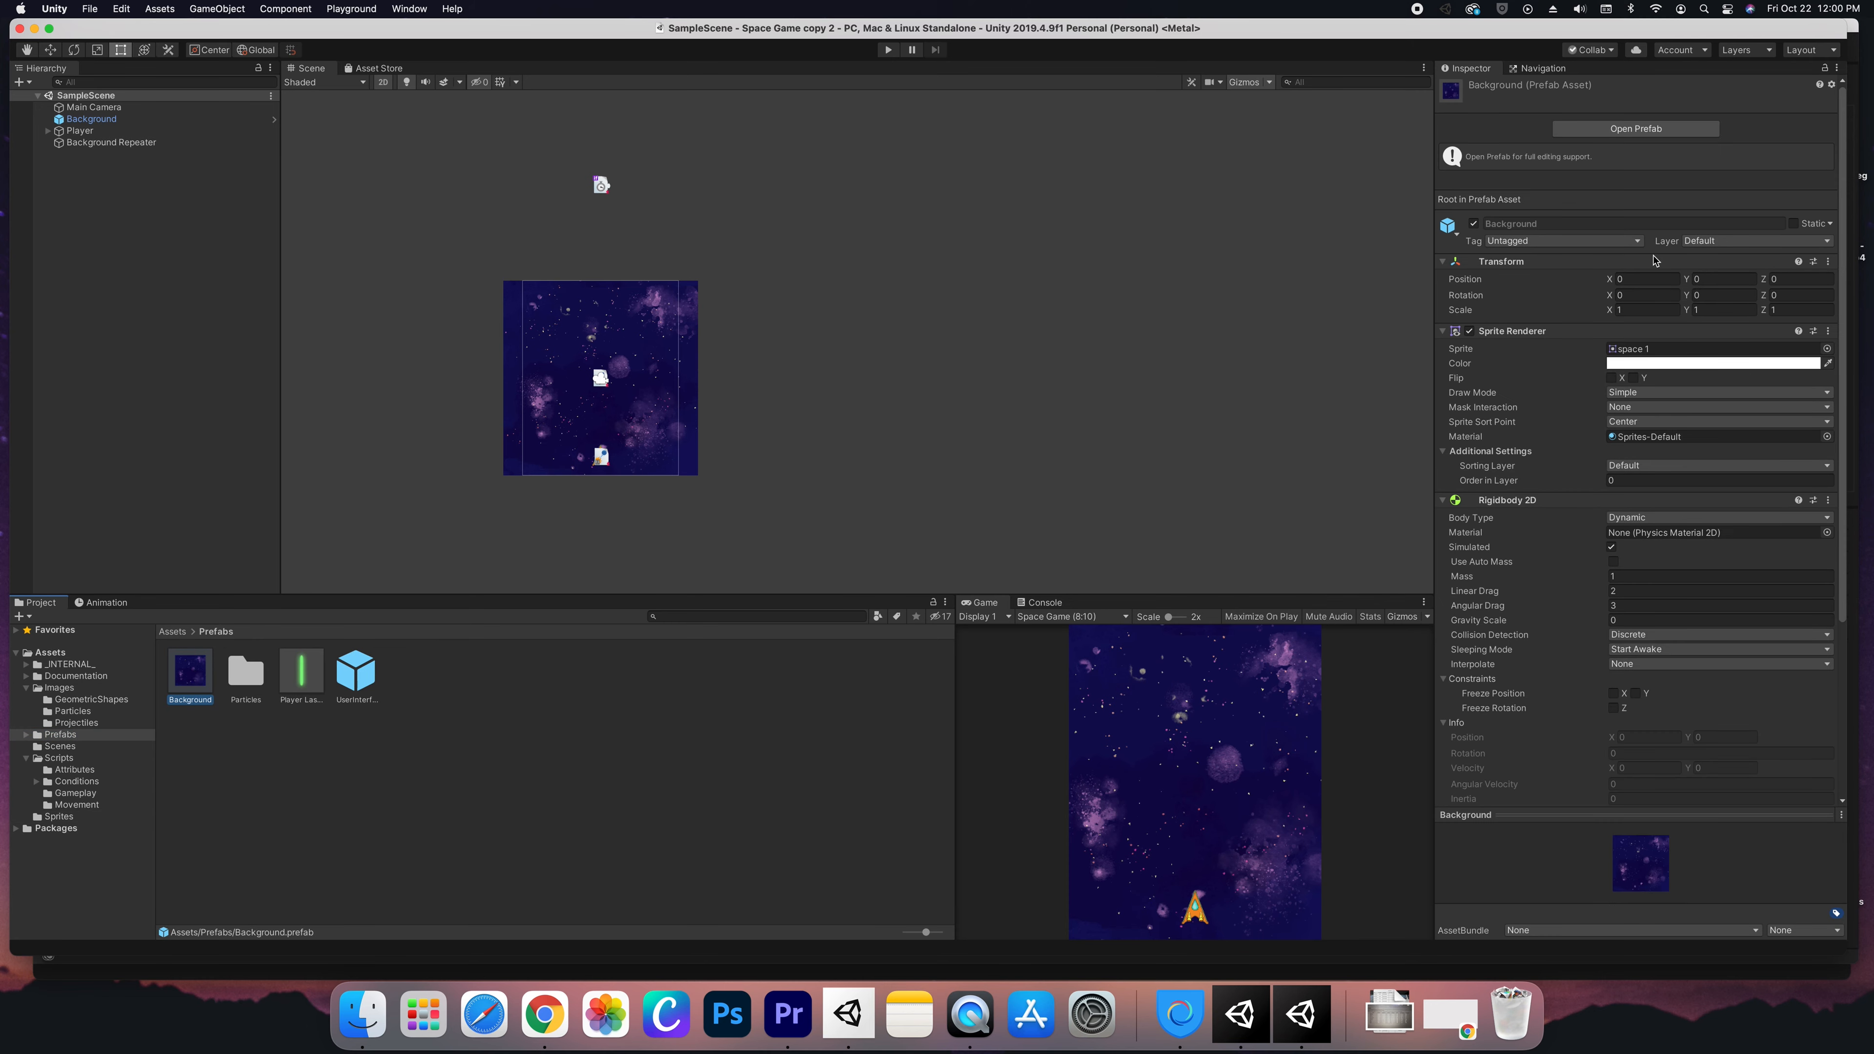
scroll(1503, 402, "down", 5)
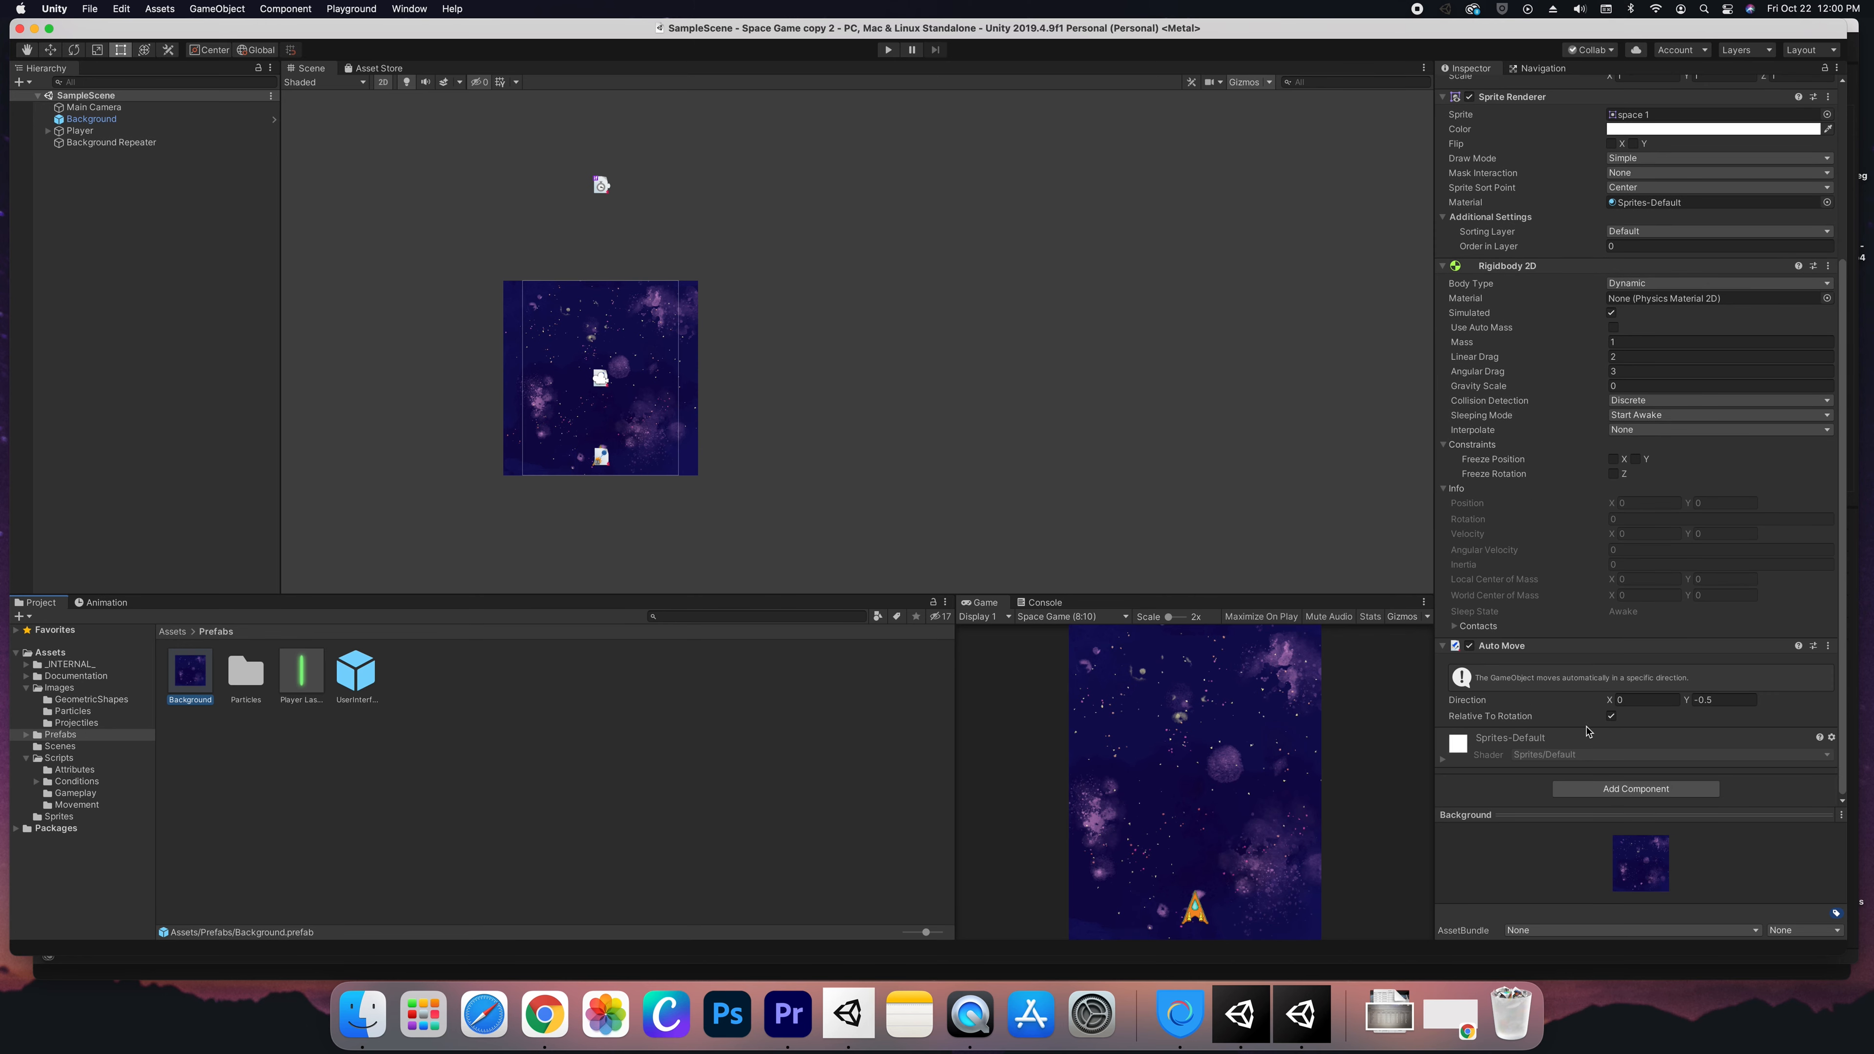
left_click(1642, 790)
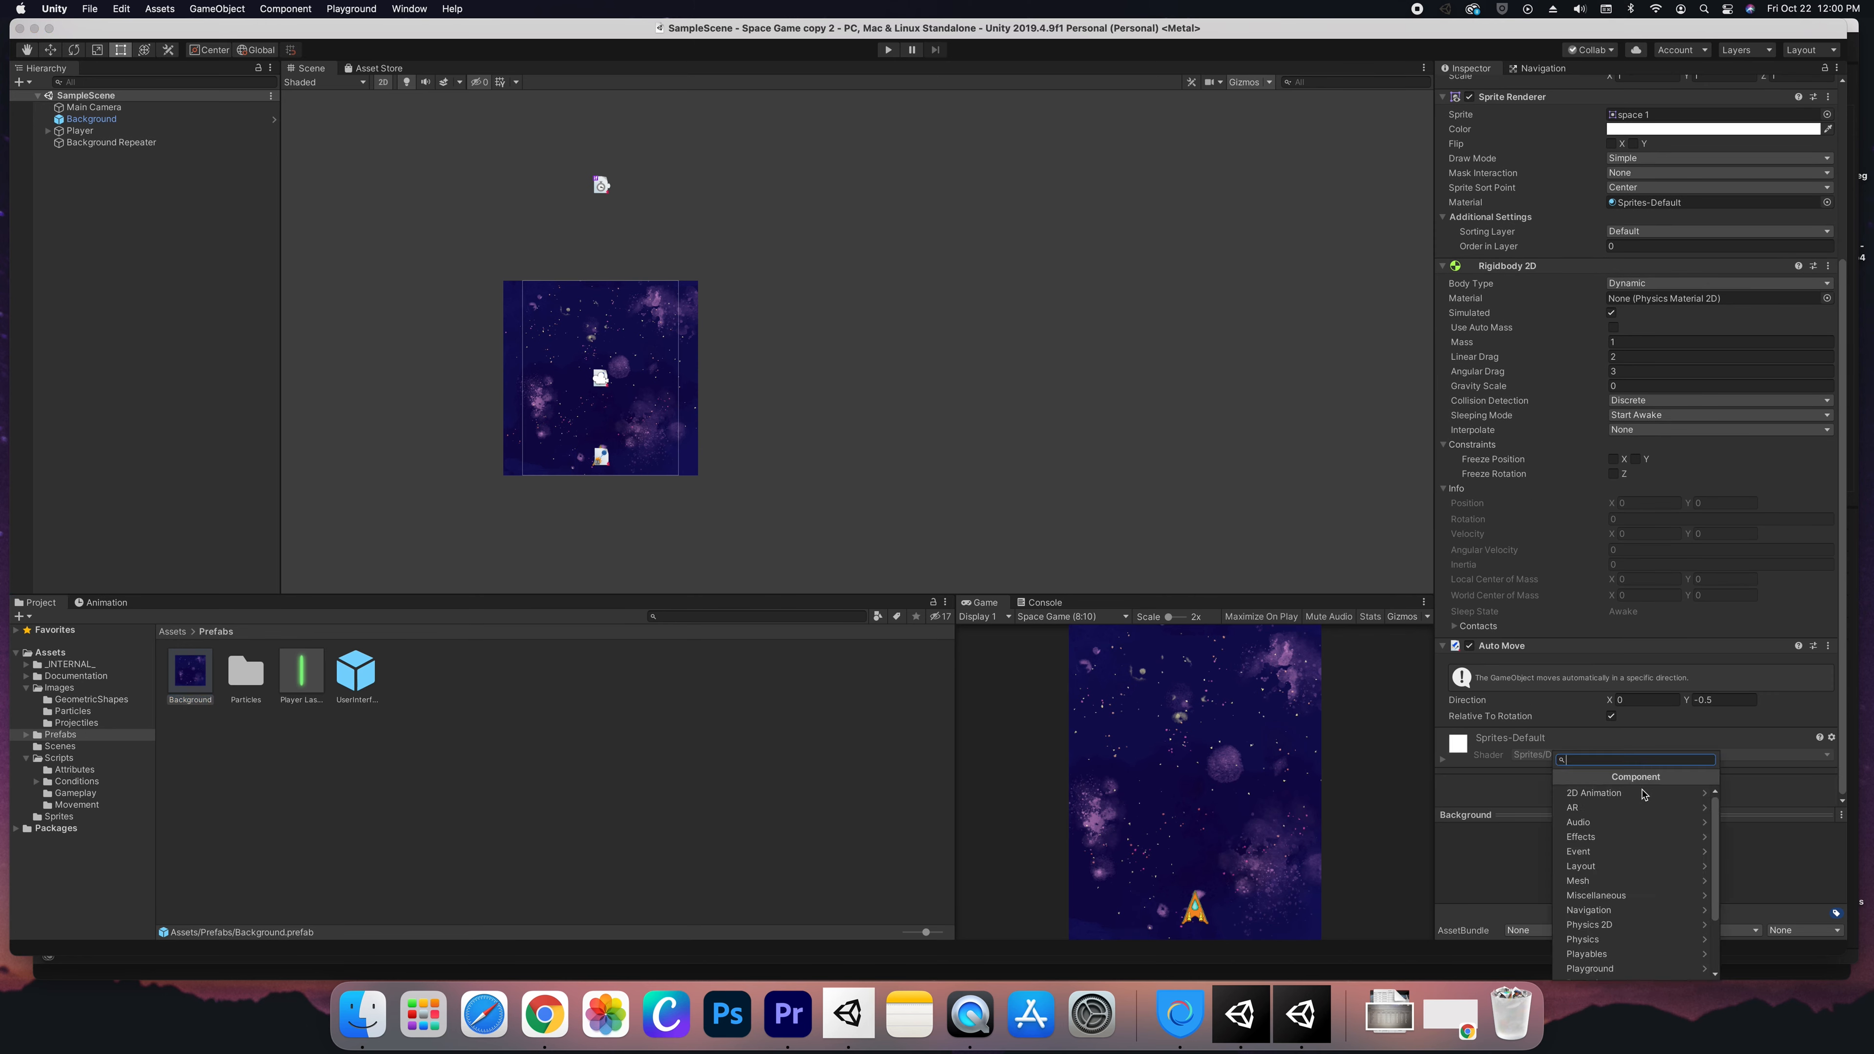
left_click(1632, 926)
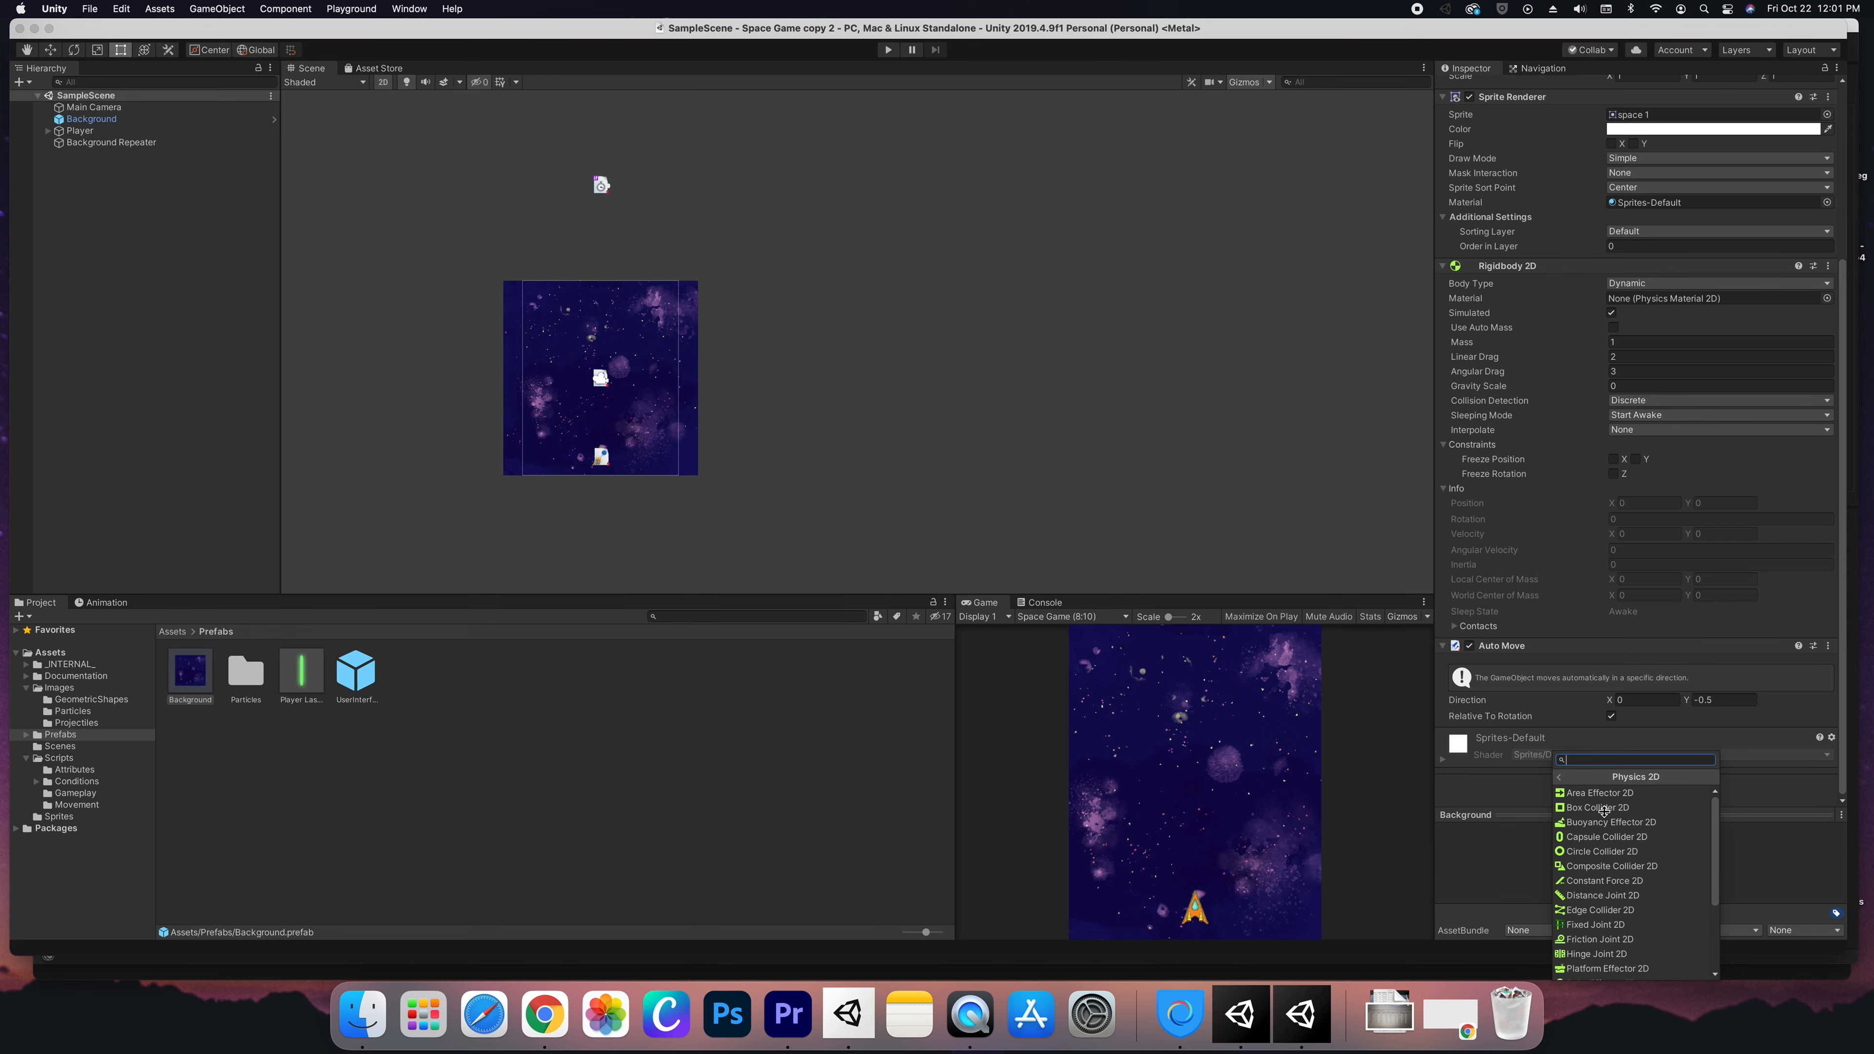
left_click(1604, 808)
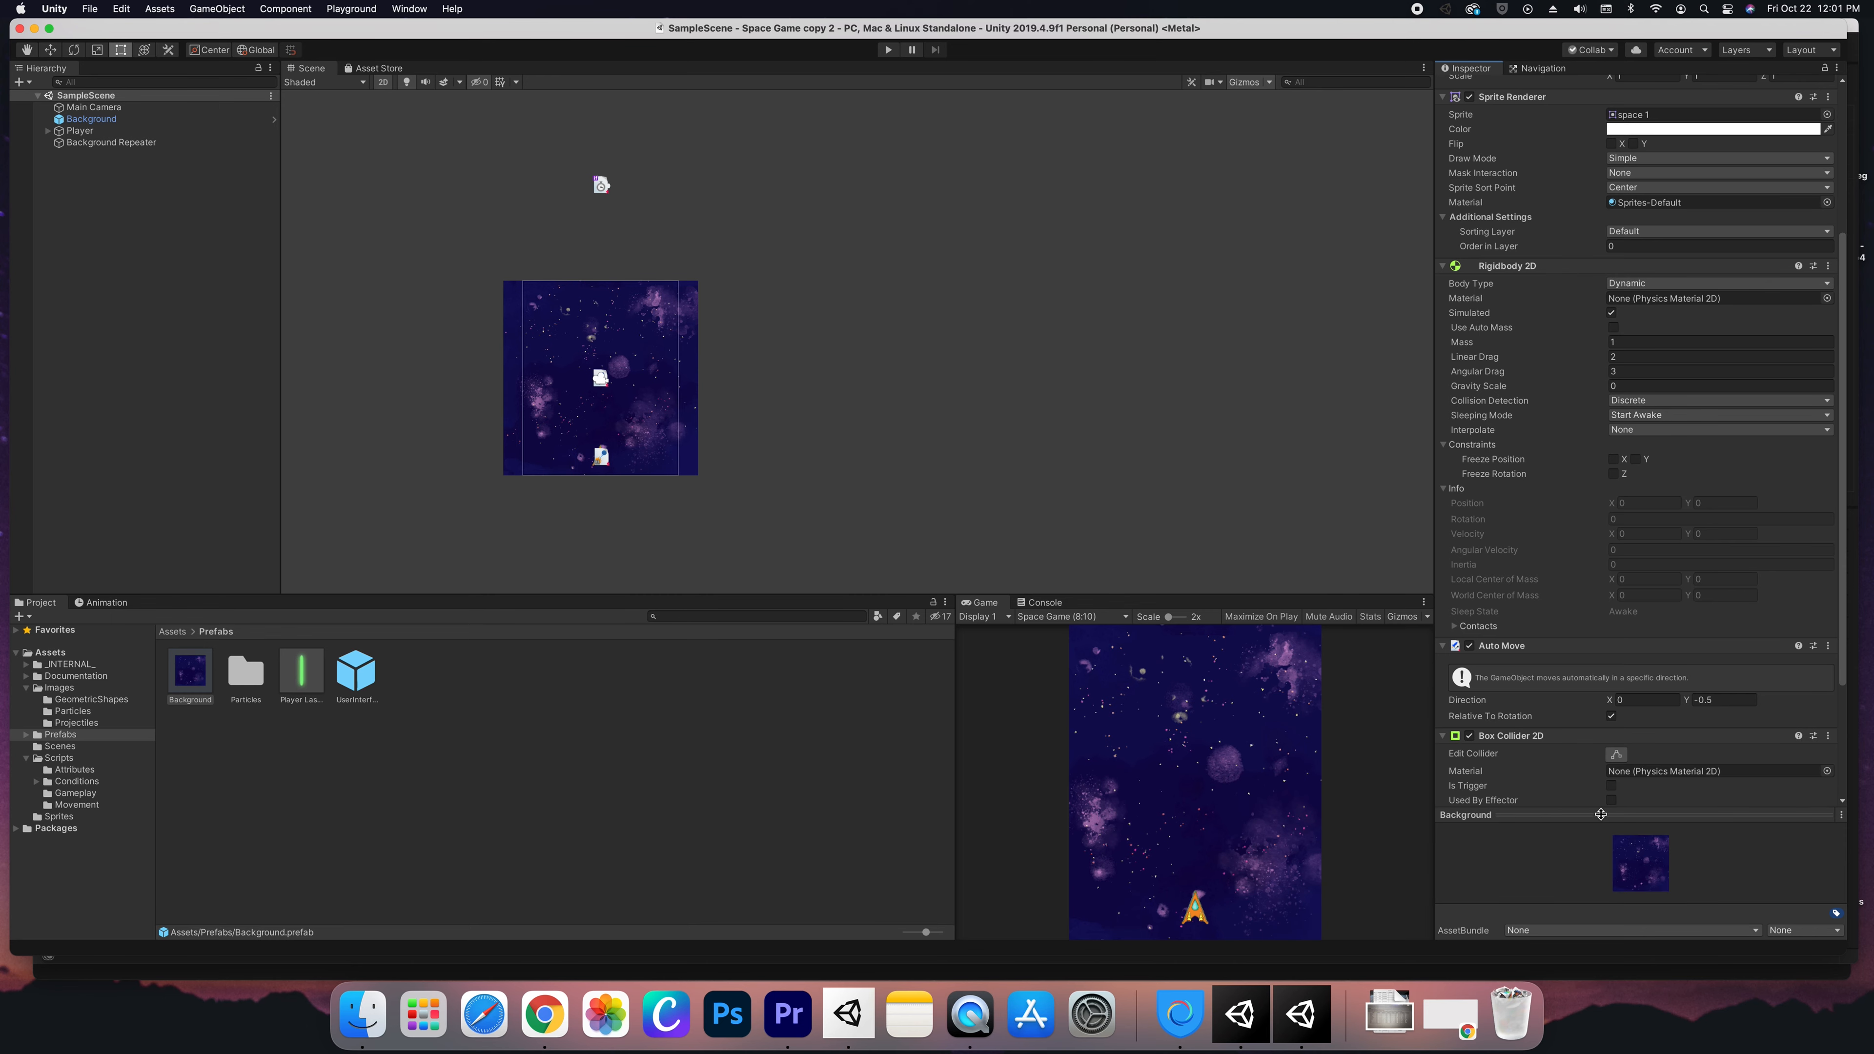
Open the Background prefab for editing and set its box collider size to about X 24.98, Y 0.34.
scroll(1574, 281, "up", 5)
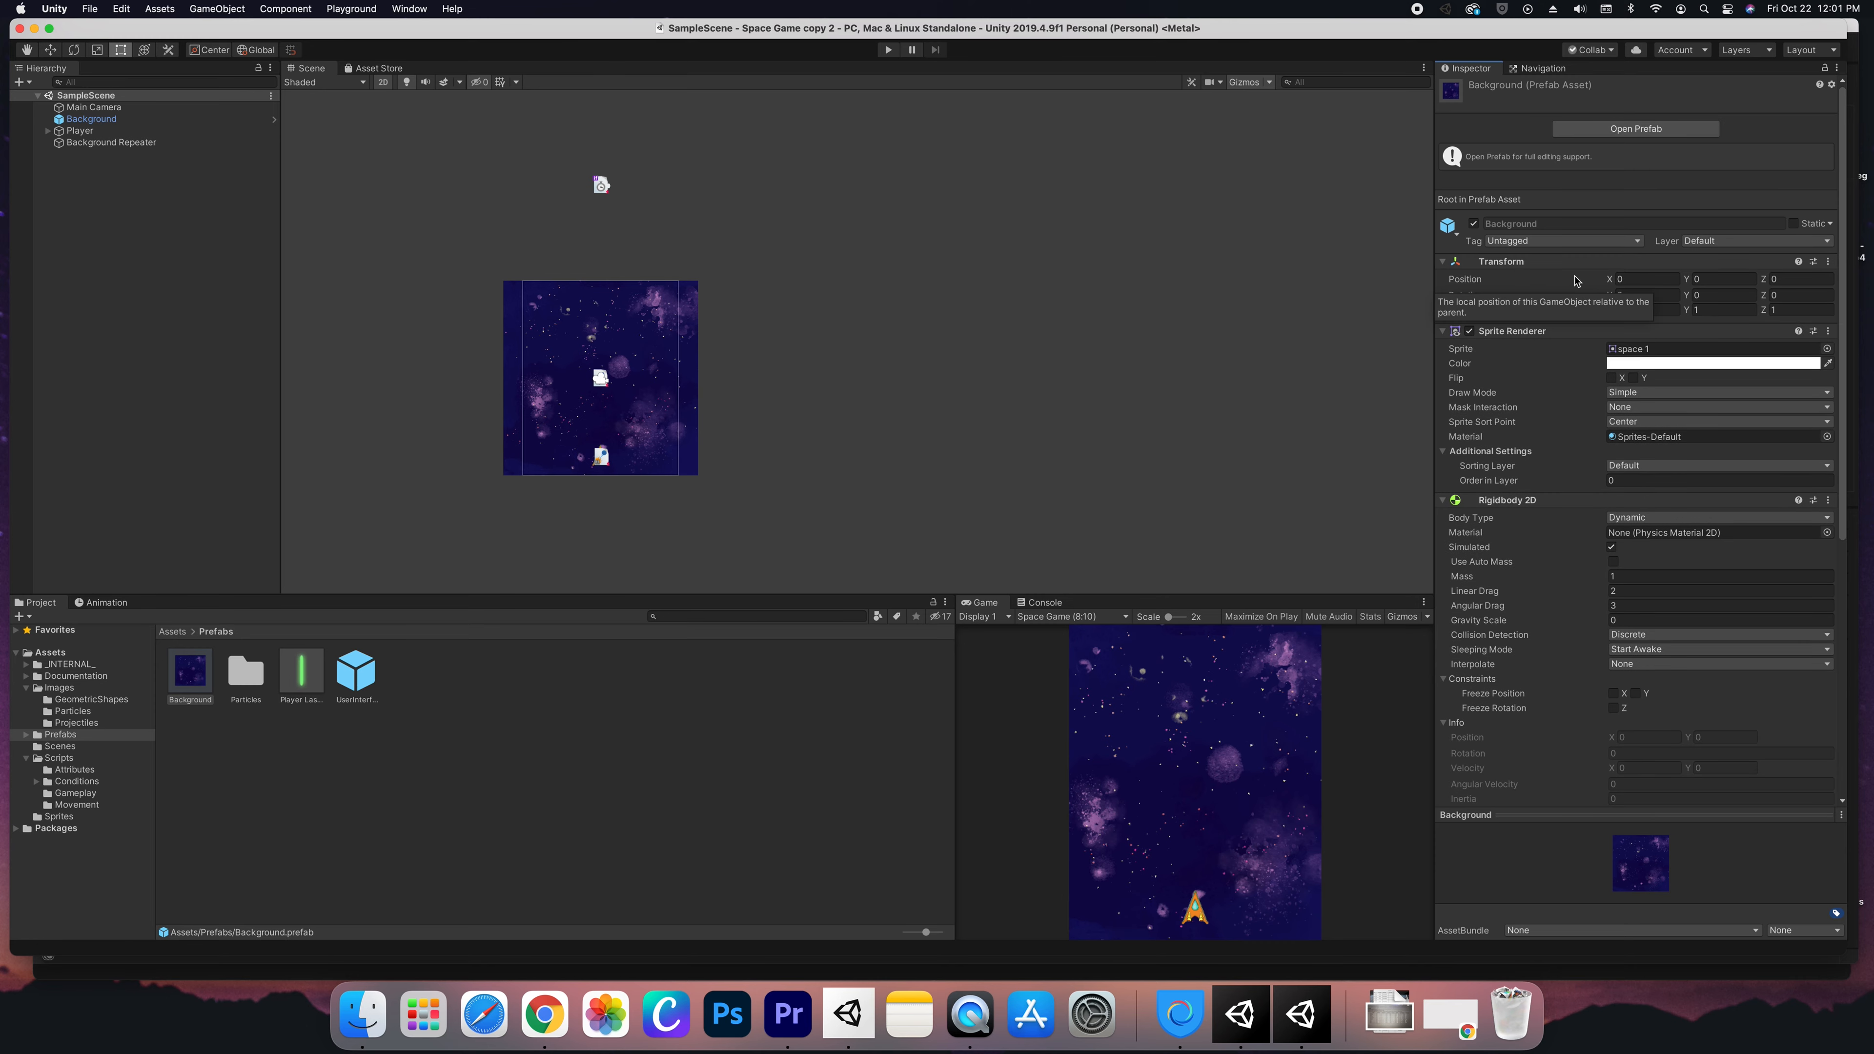
left_click(1627, 129)
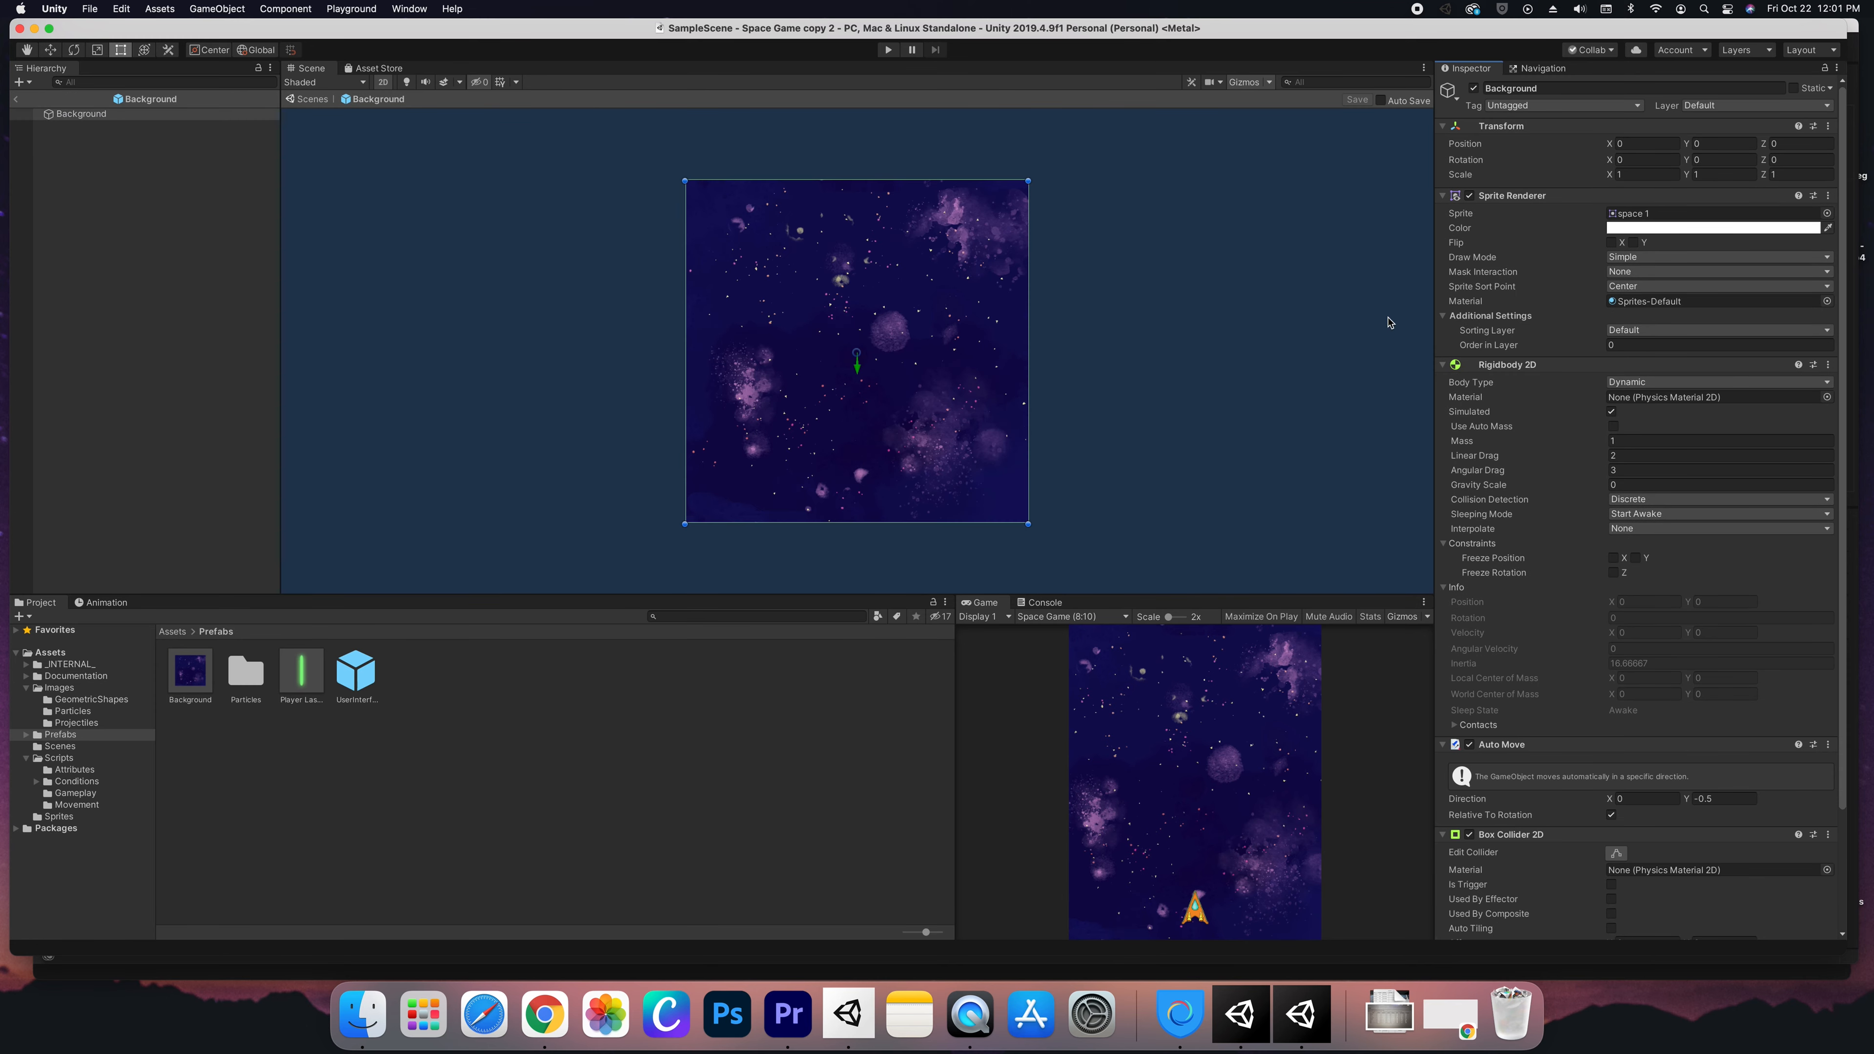
scroll(1493, 746, "down", 4)
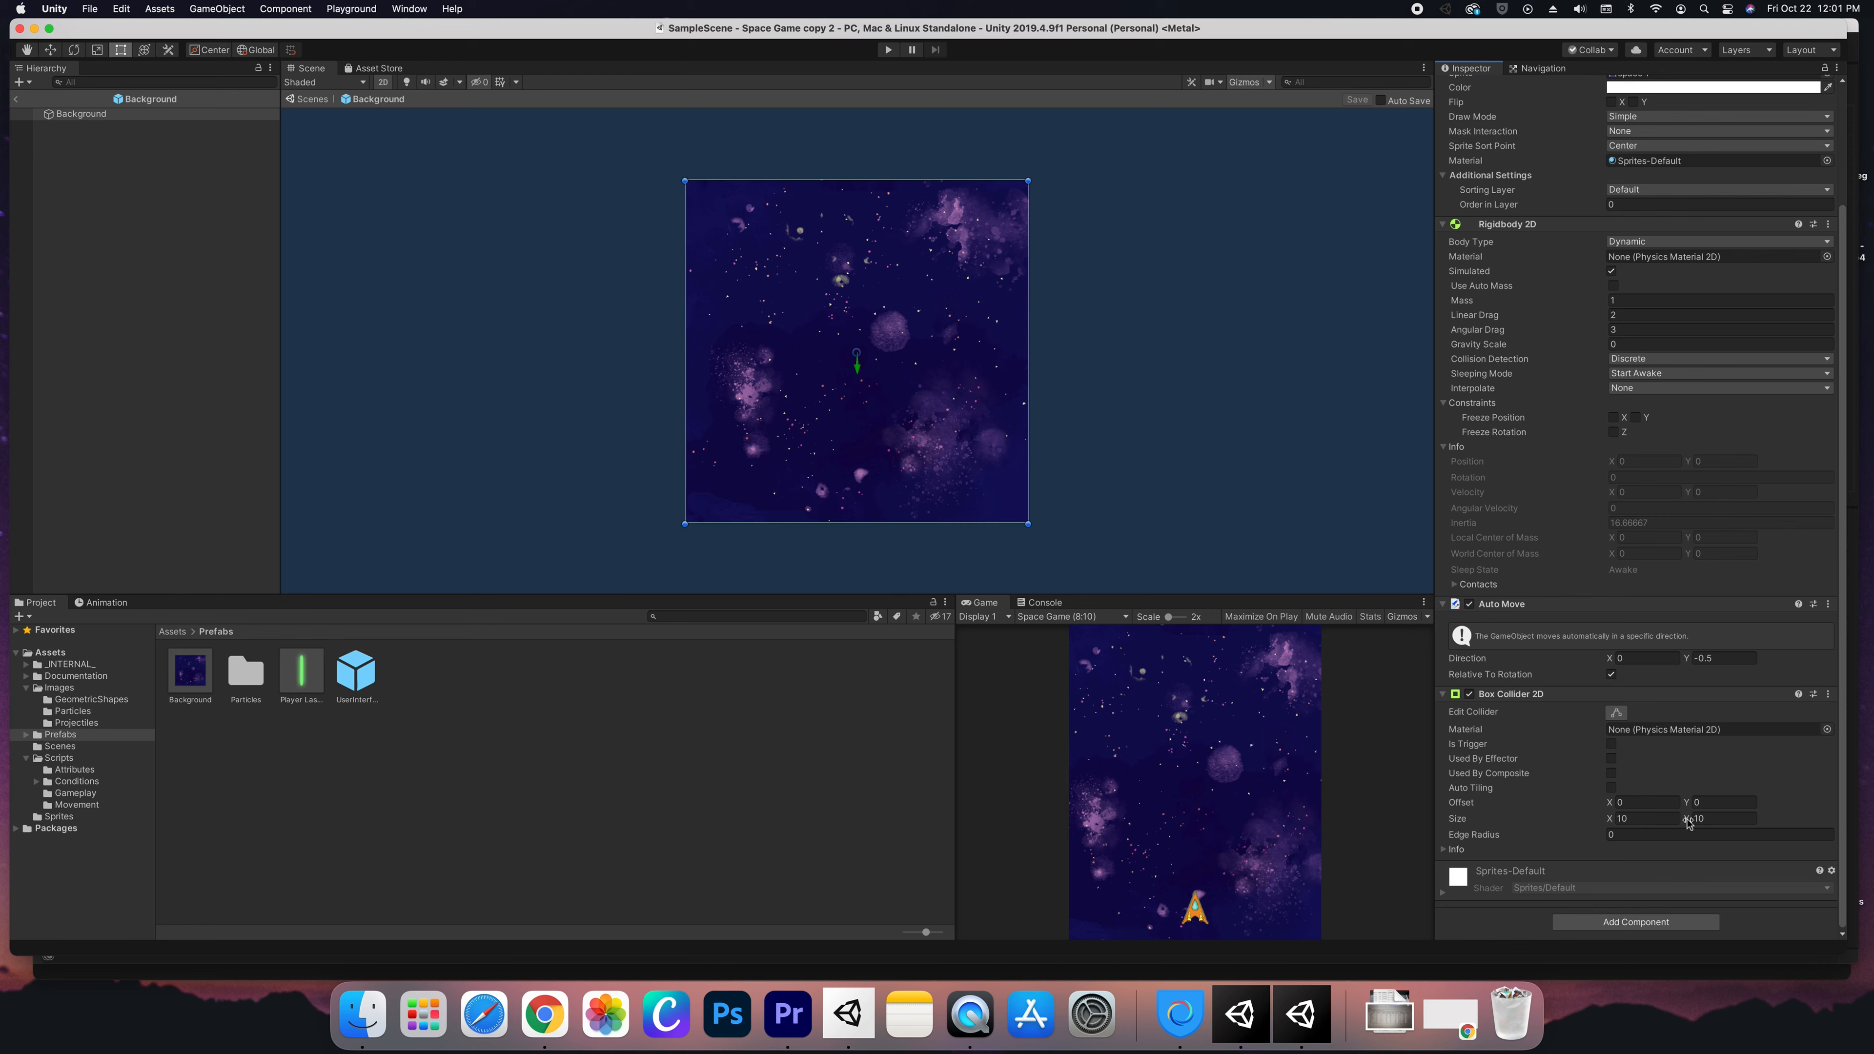
left_click_drag(1687, 818, 1451, 840)
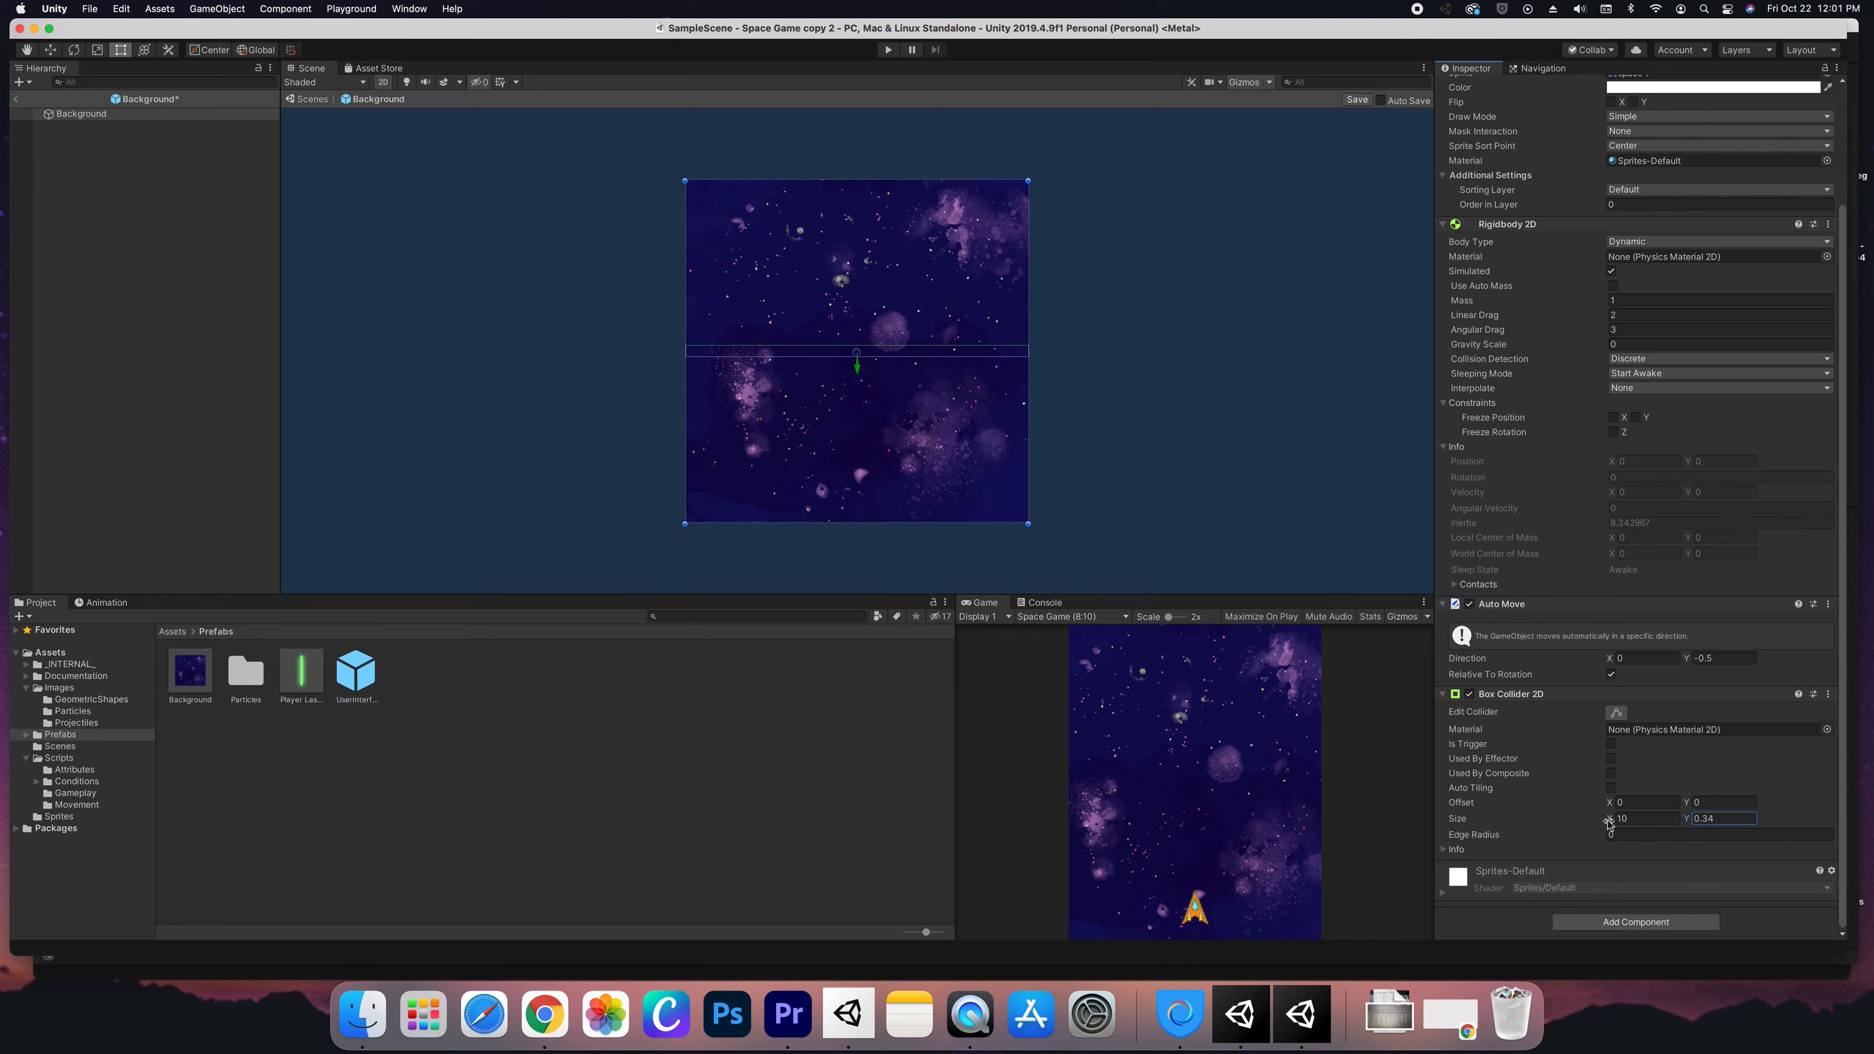
left_click_drag(1609, 823, 1727, 822)
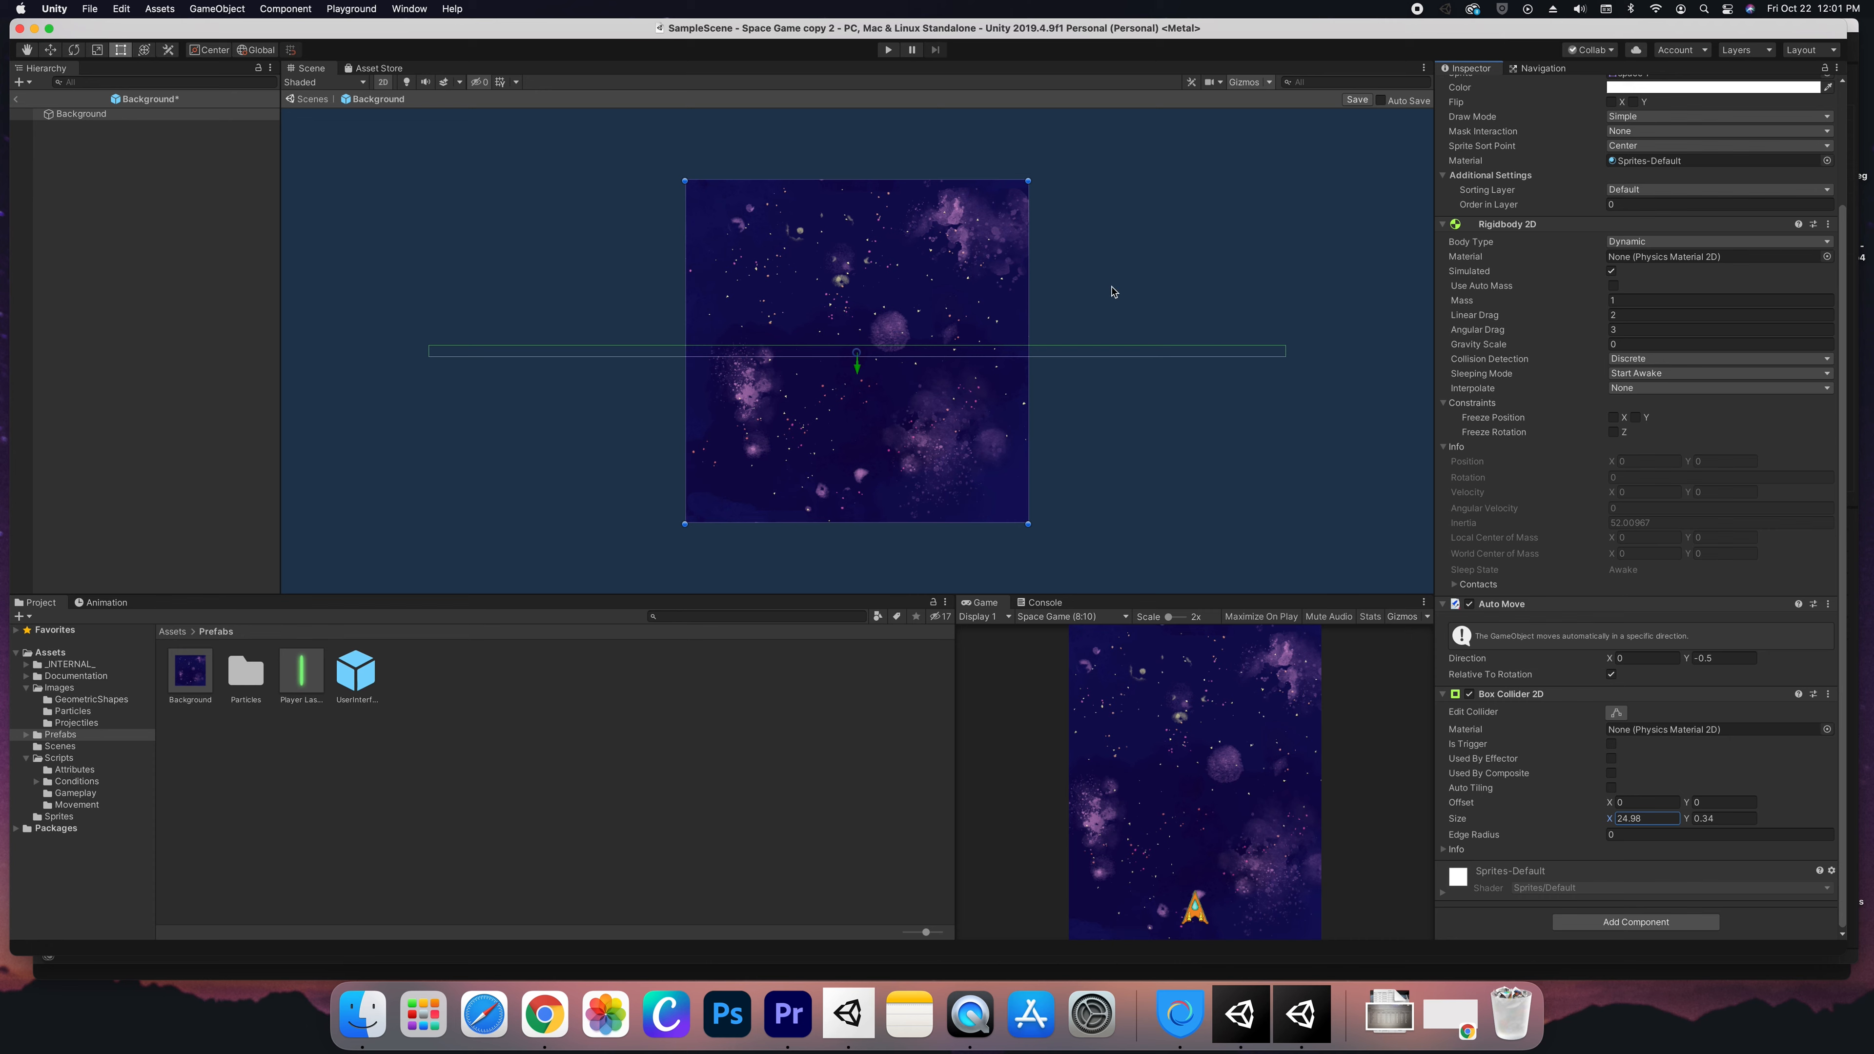
Save the modified Background prefab, return to the scene and check the collider on the Background object.
left_click(17, 100)
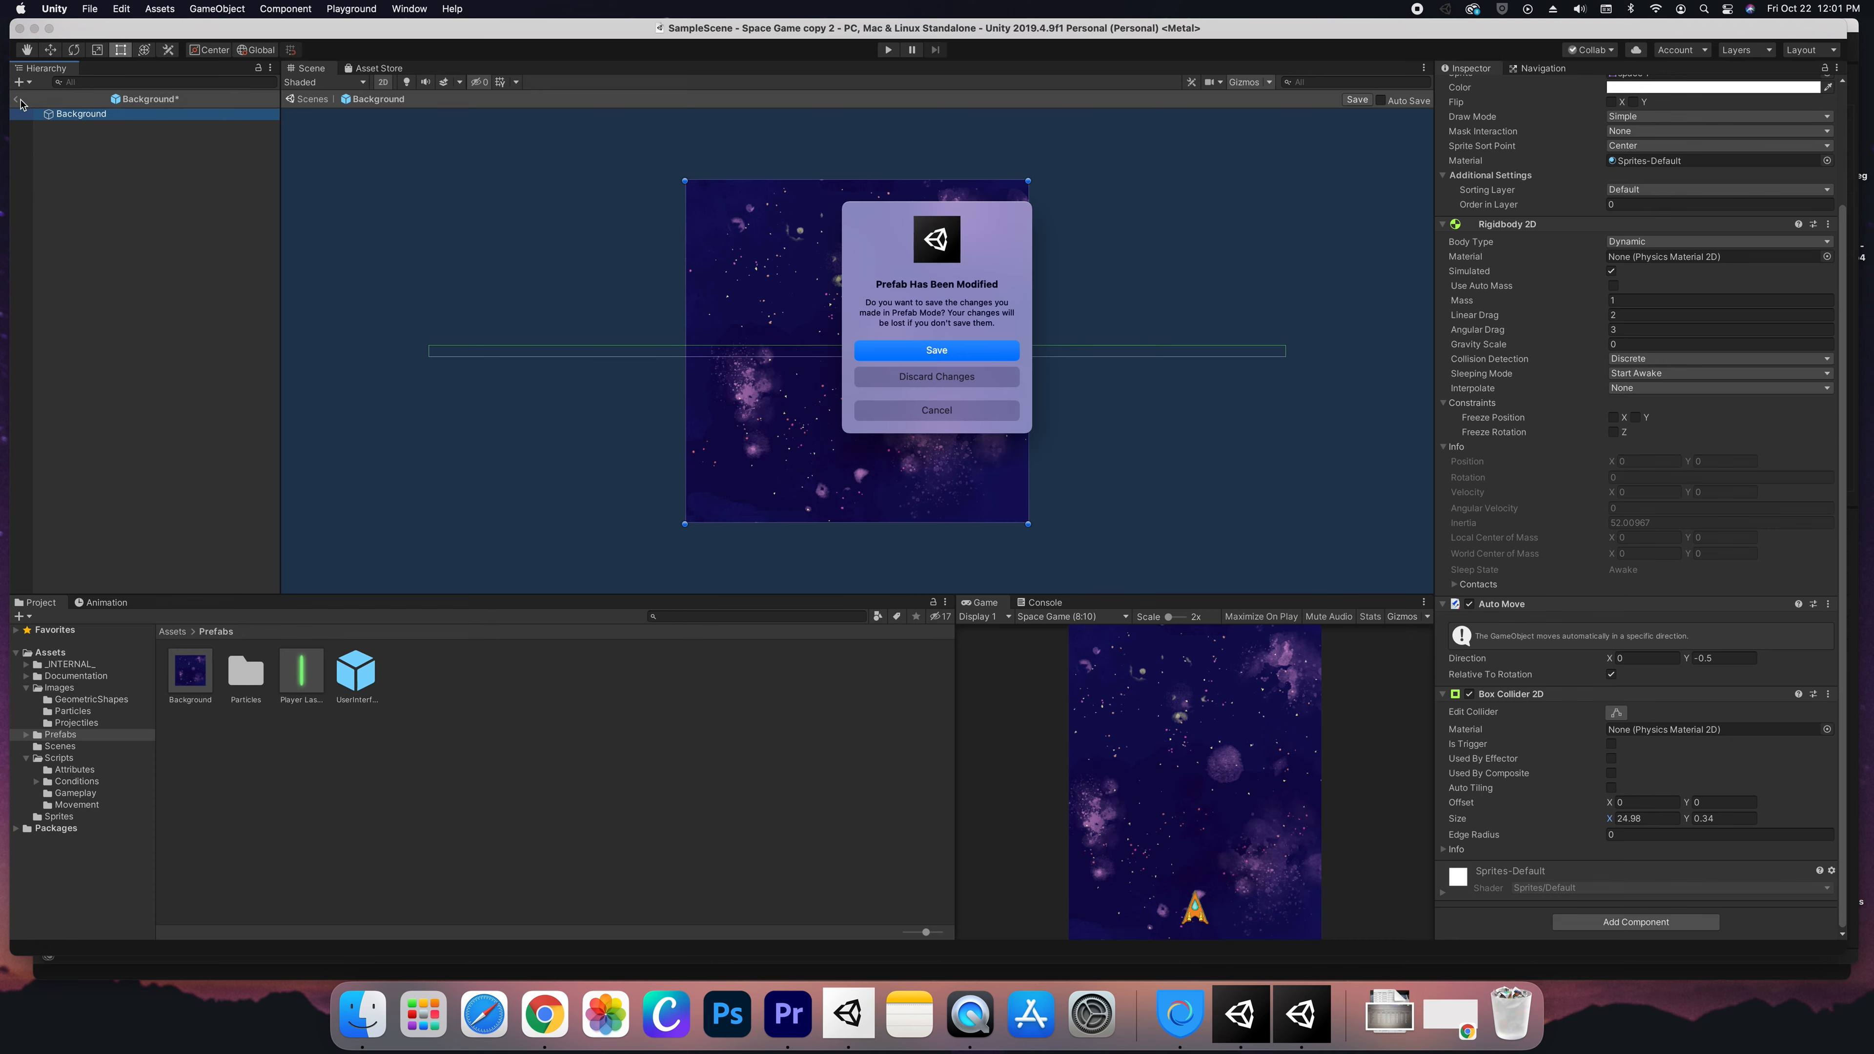
left_click(917, 360)
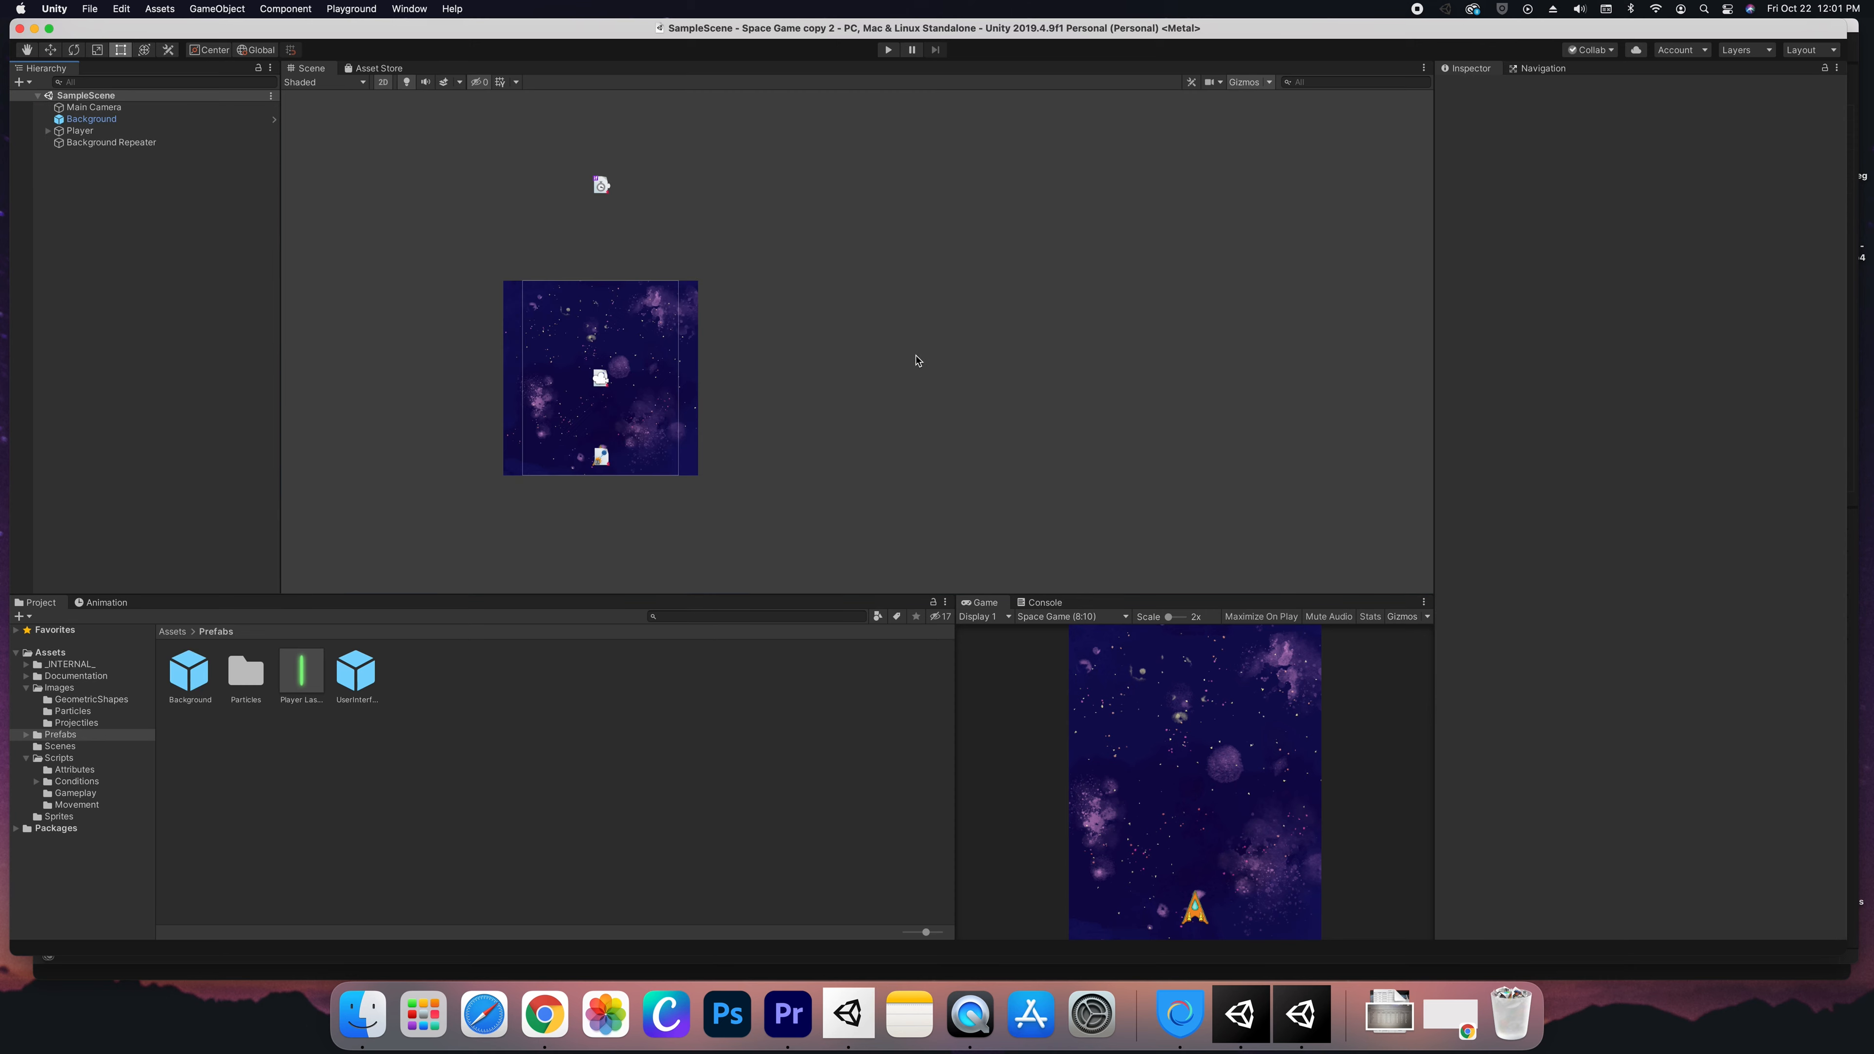
left_click(135, 121)
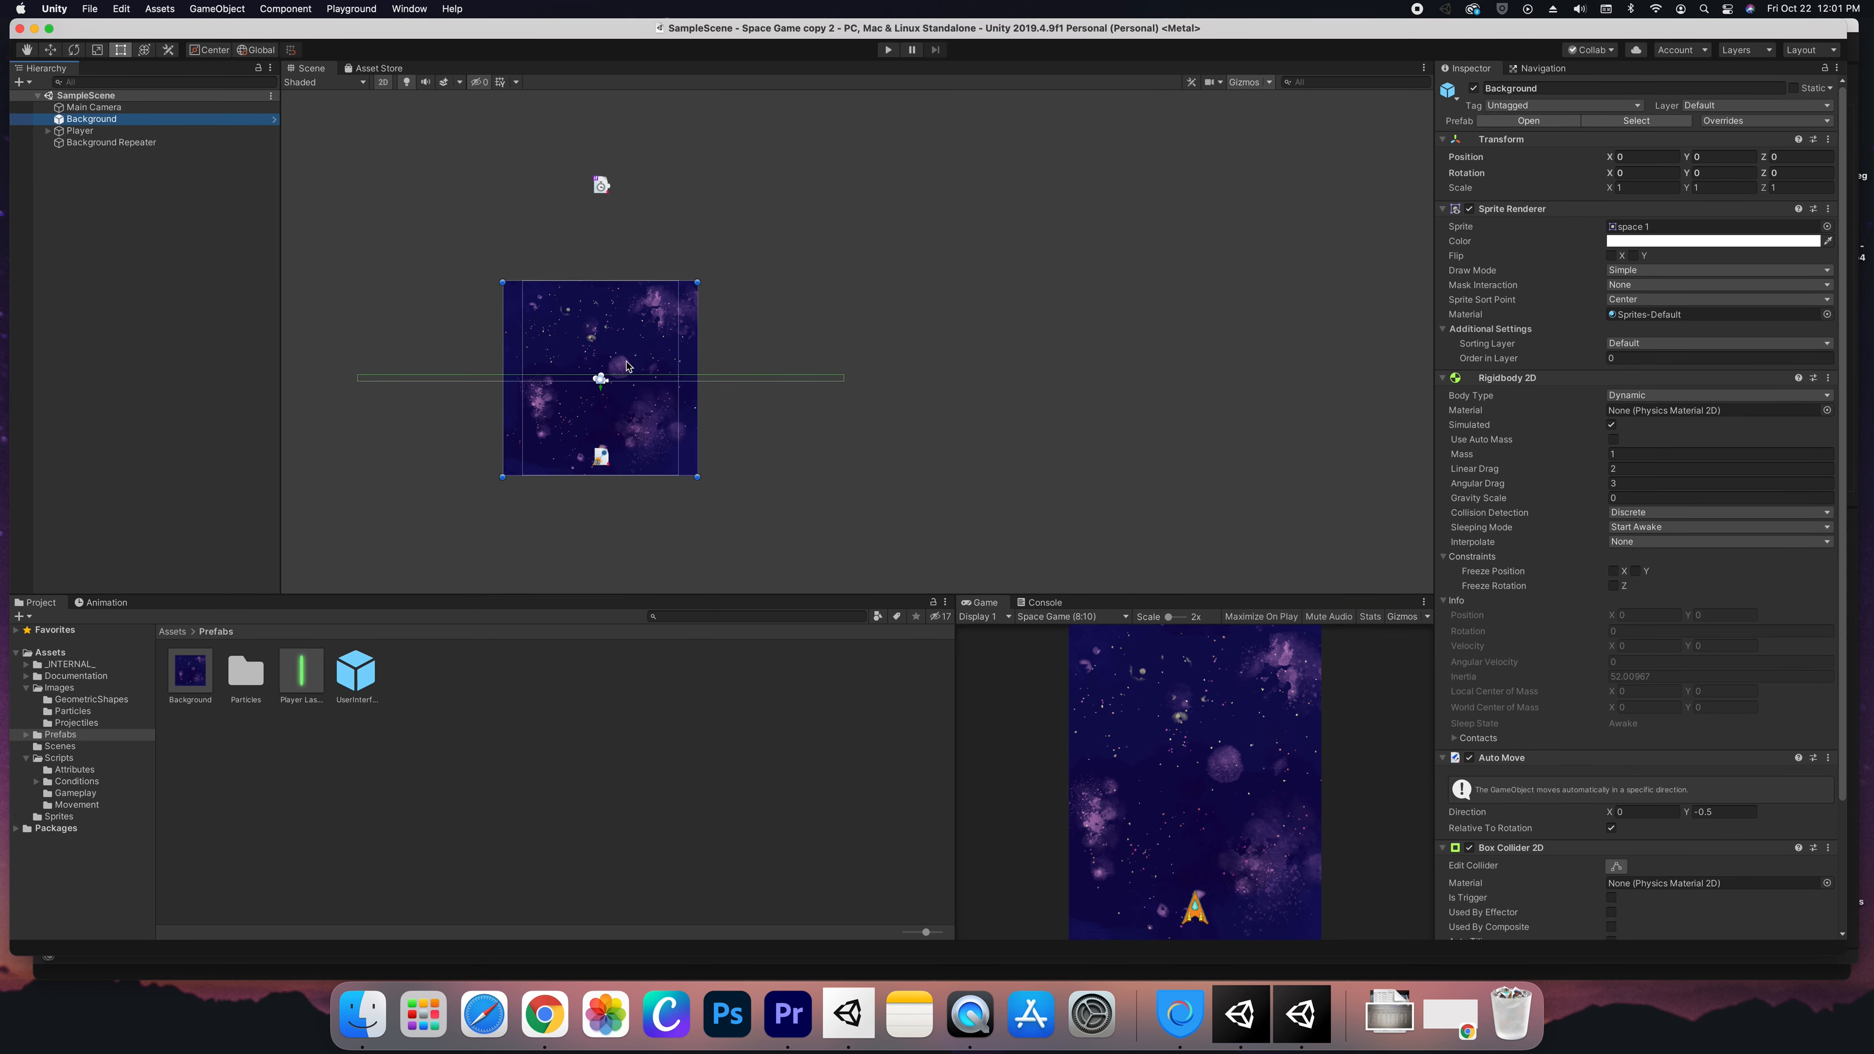
Reopen the Background prefab and set its box collider's X size to 5.3 and Y offset to -4.8.
double_click(199, 673)
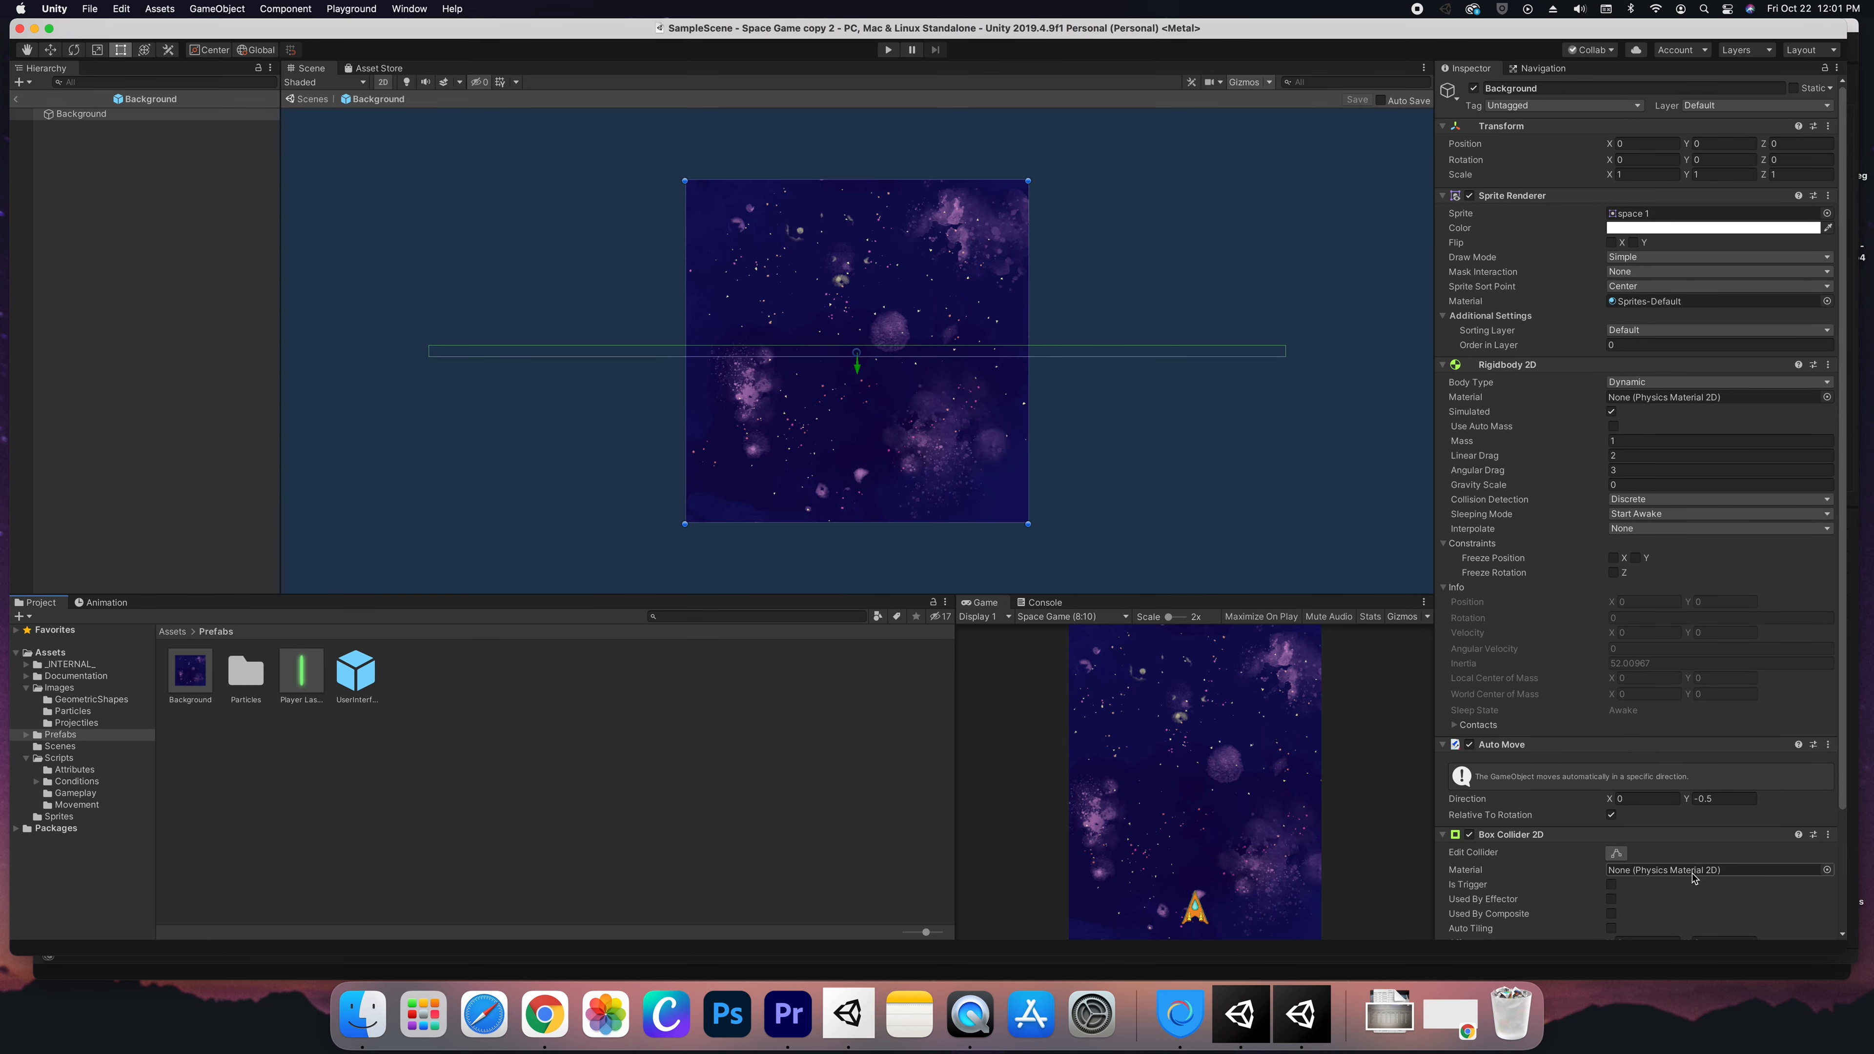
scroll(1610, 769, "down", 4)
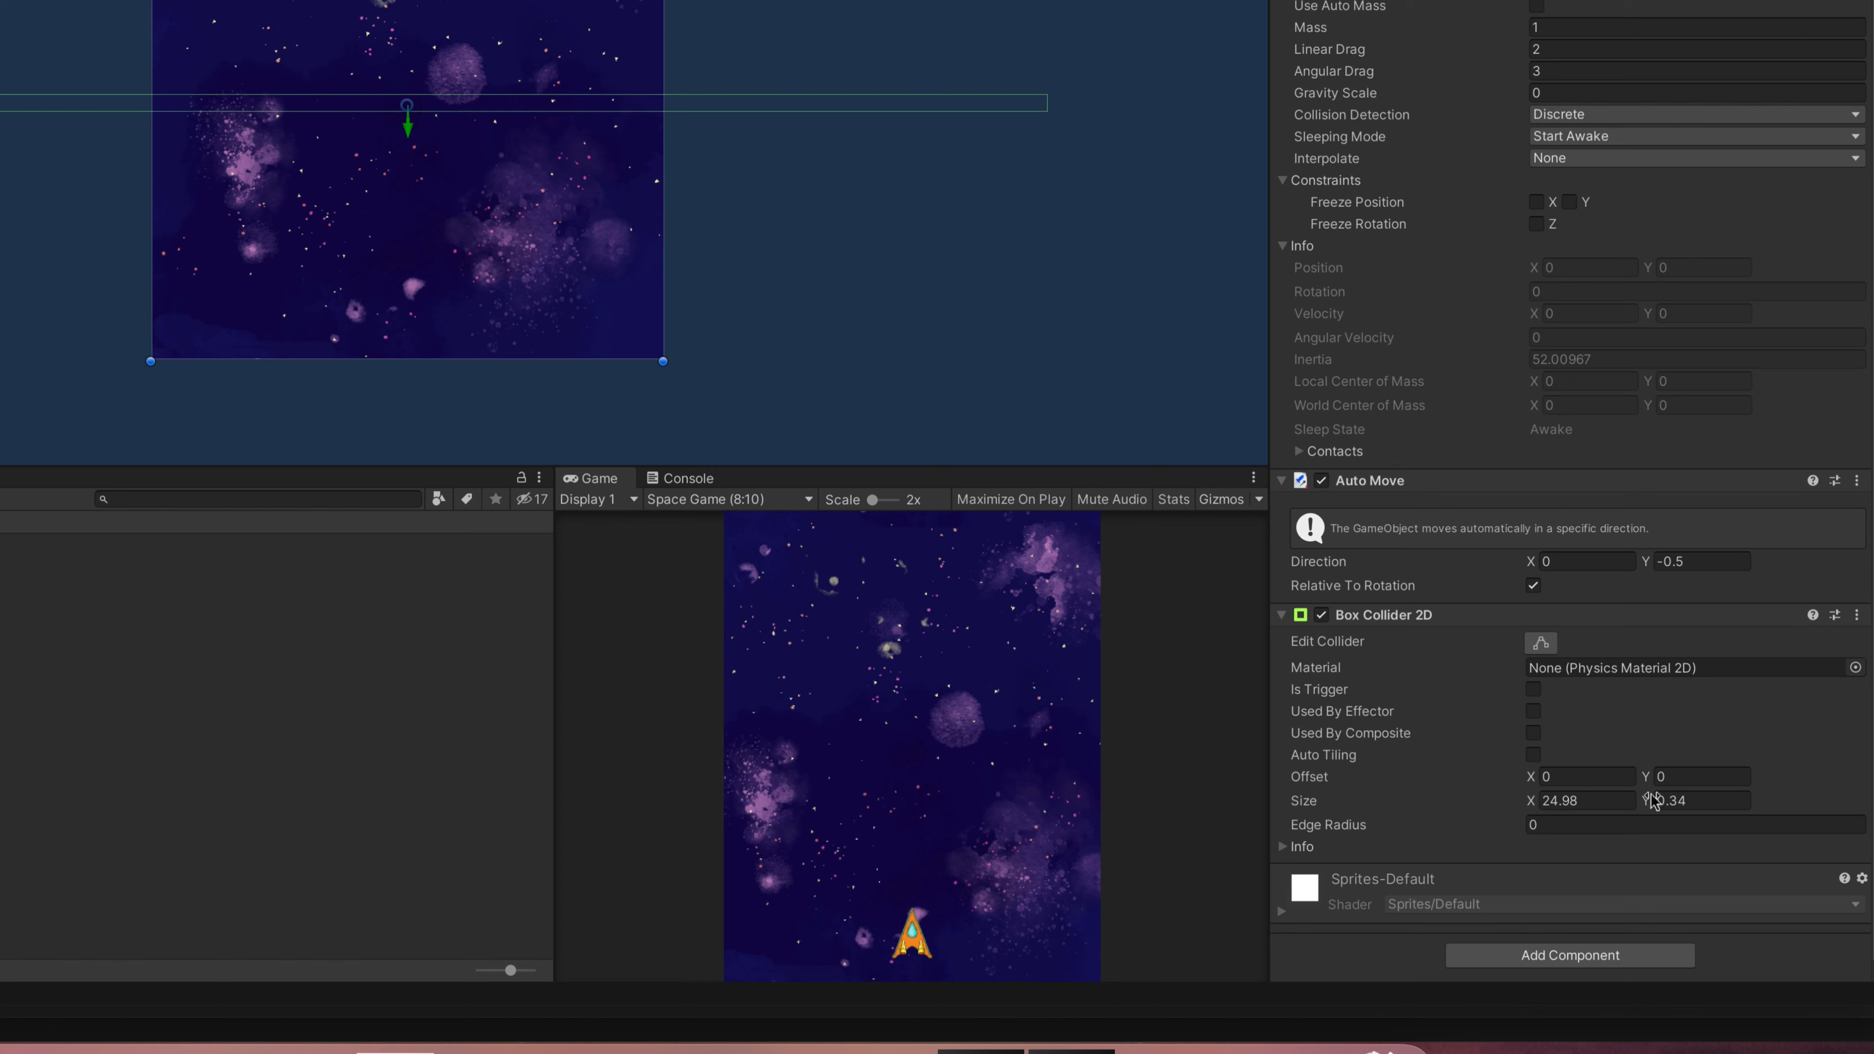
left_click(1646, 781)
left_click_drag(1647, 781, 1610, 793)
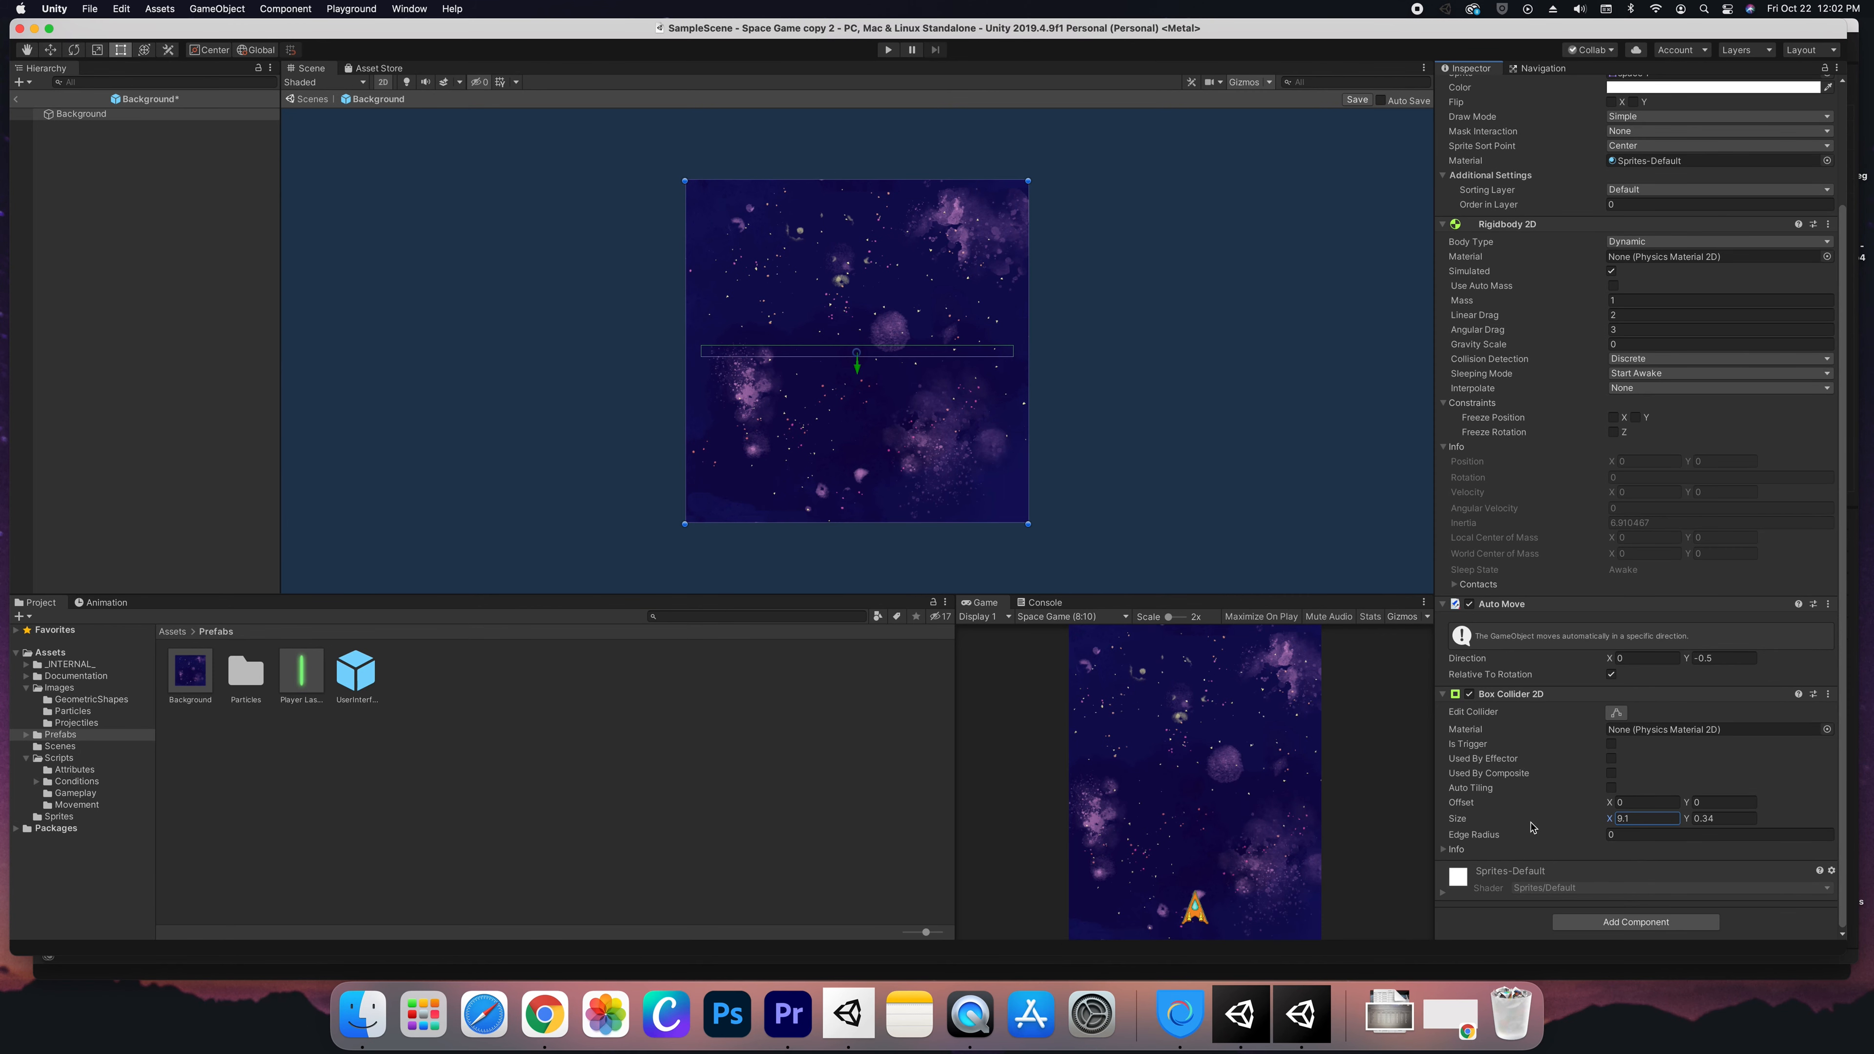
left_click_drag(1536, 827, 1663, 813)
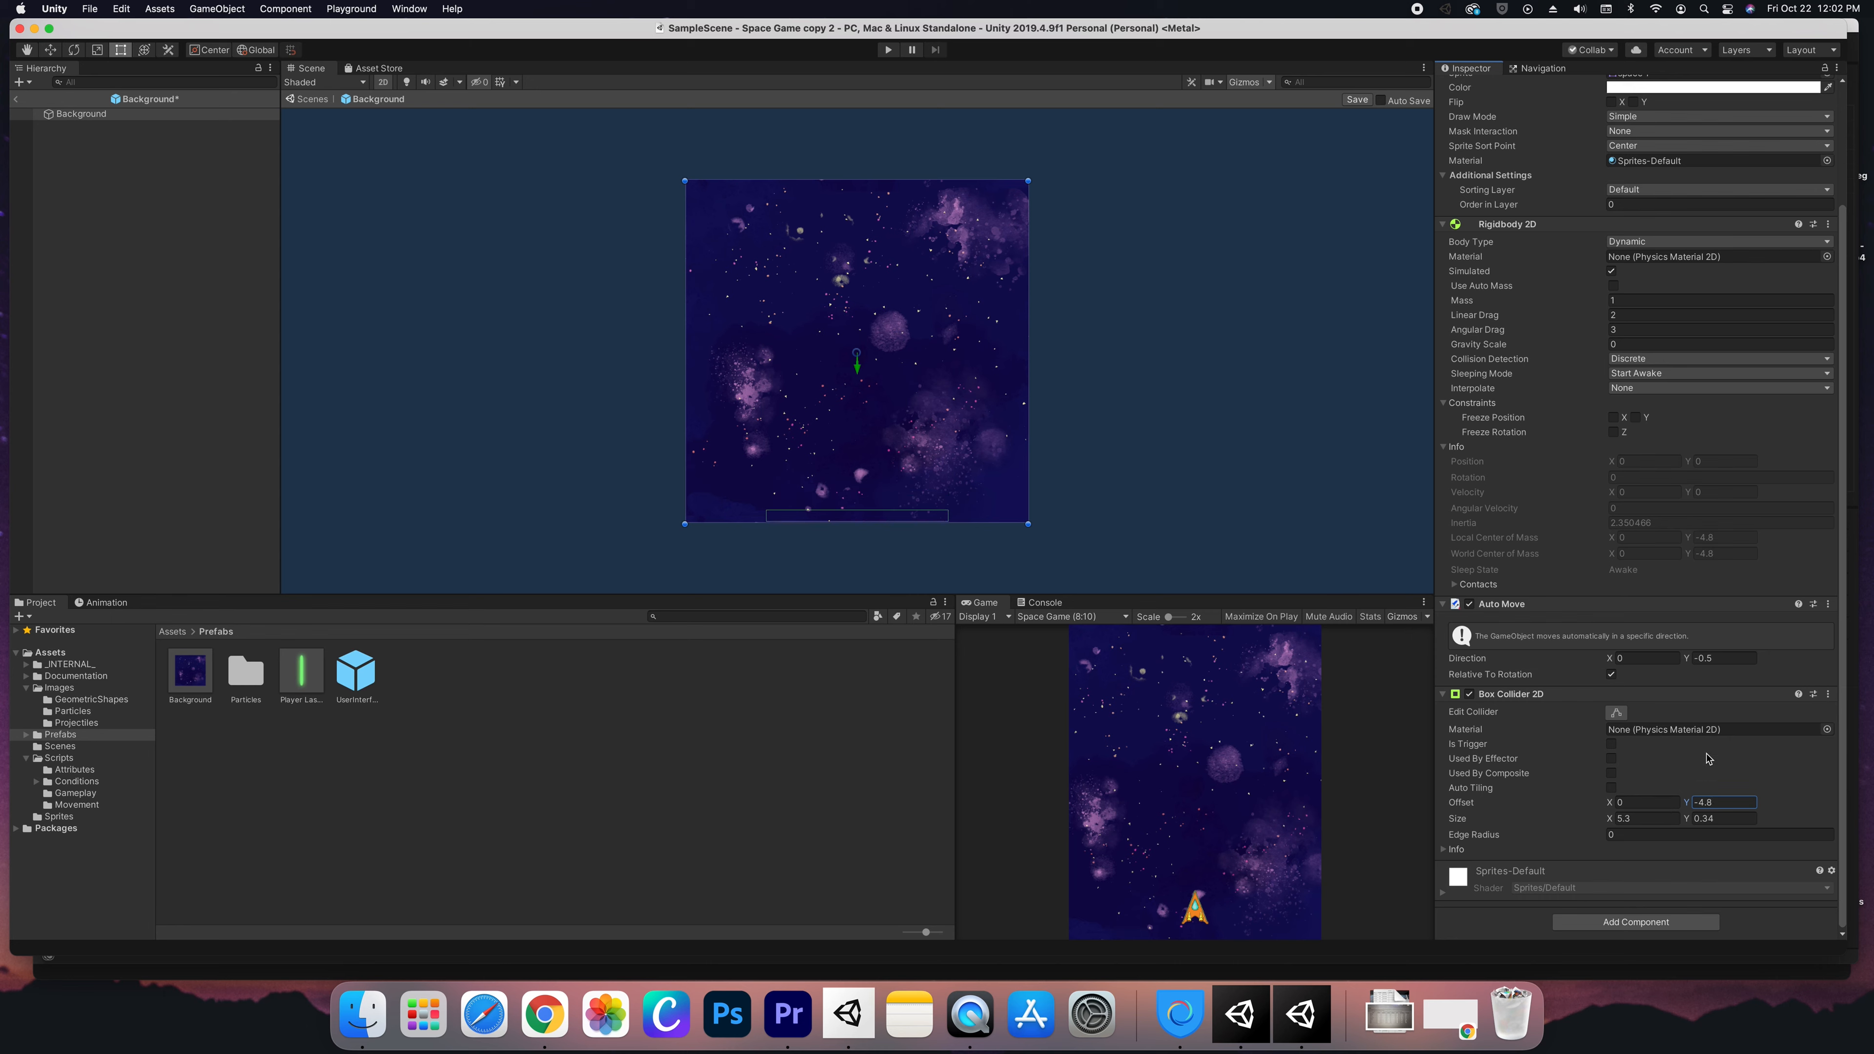
Save the prefab's collider changes, return to the scene and inspect the collider settings of the Background object.
left_click(15, 99)
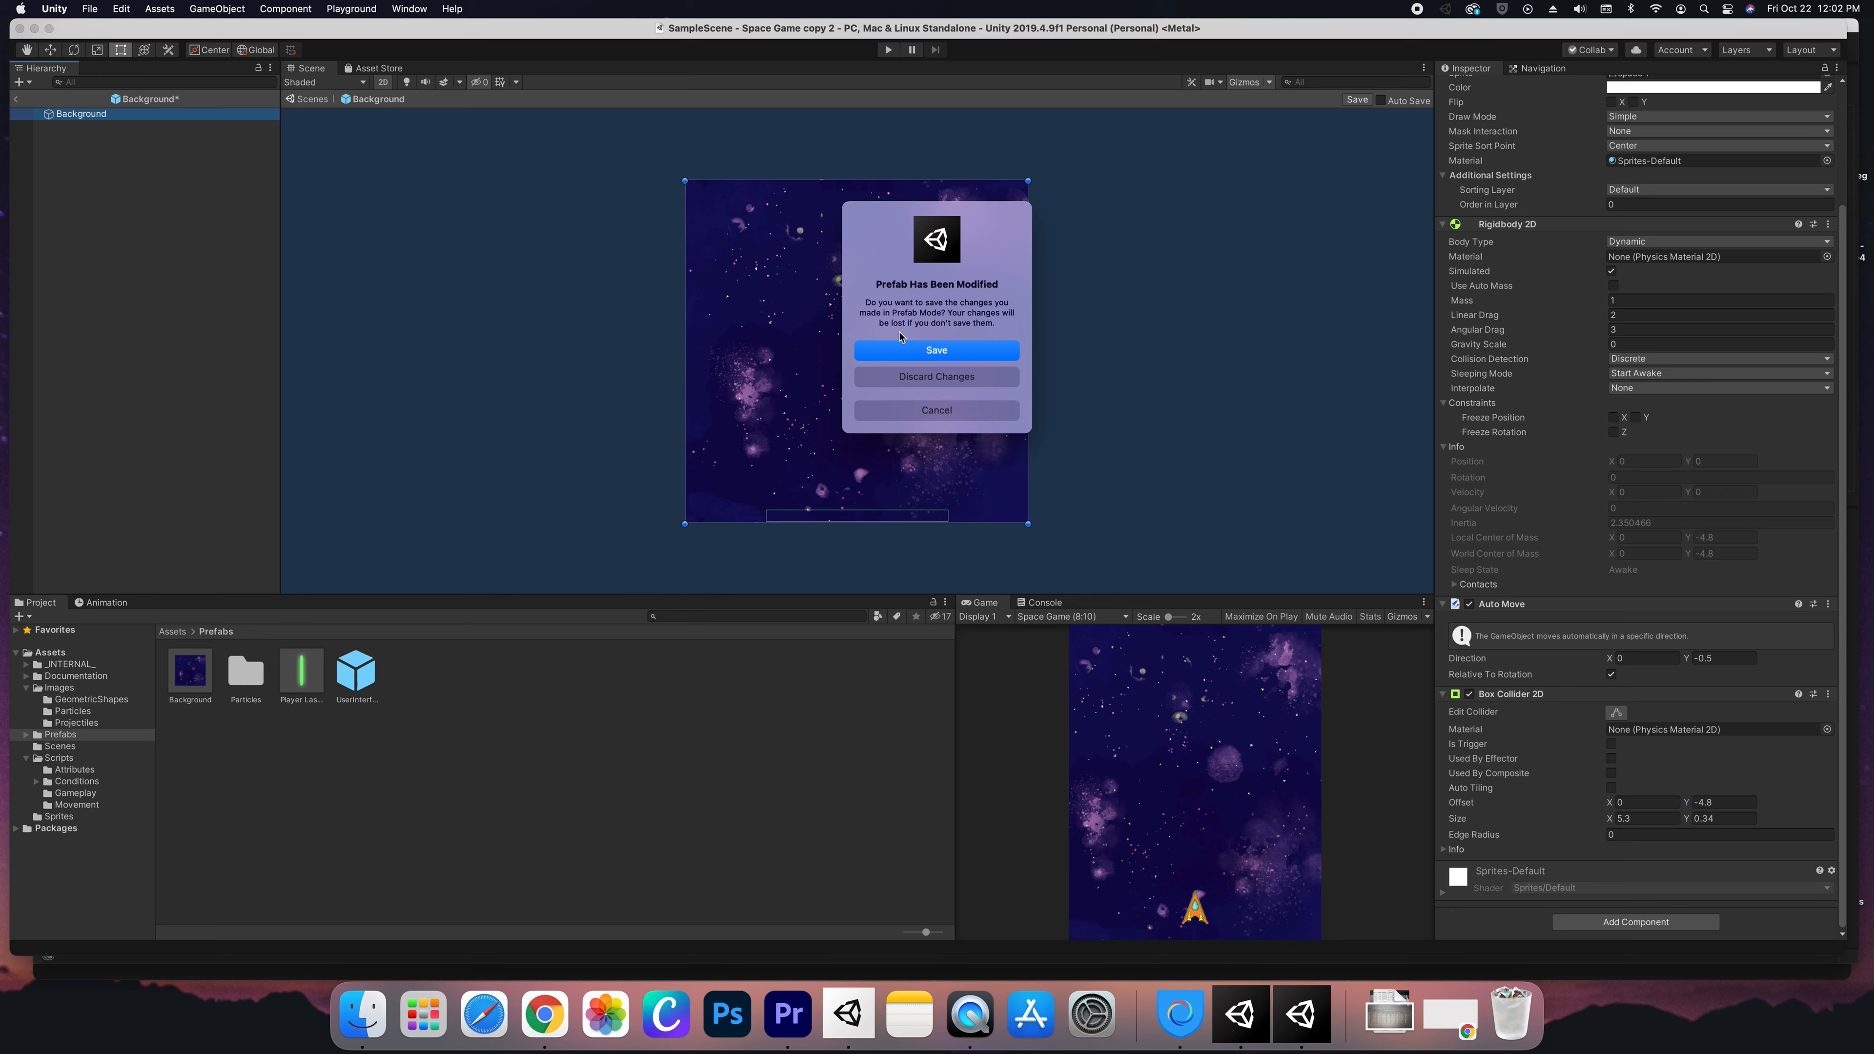
left_click(900, 348)
left_click(129, 120)
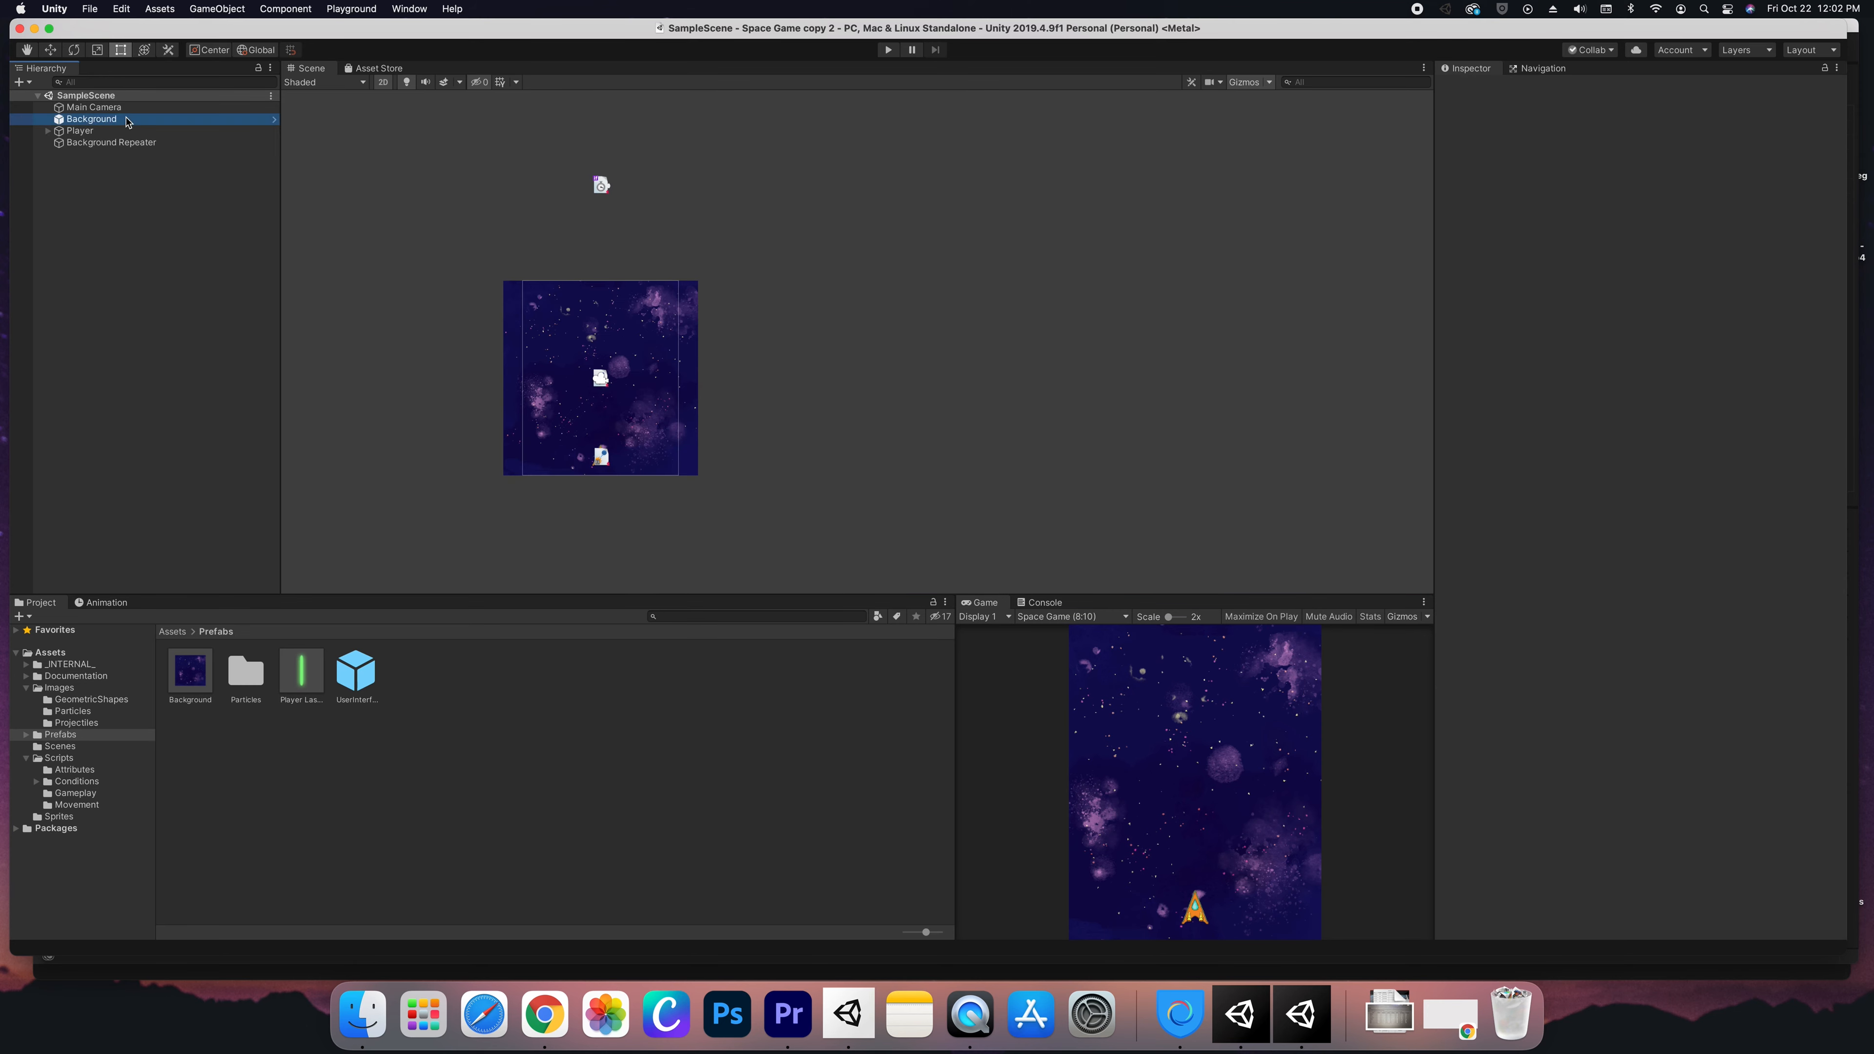
scroll(1598, 713, "down", 10)
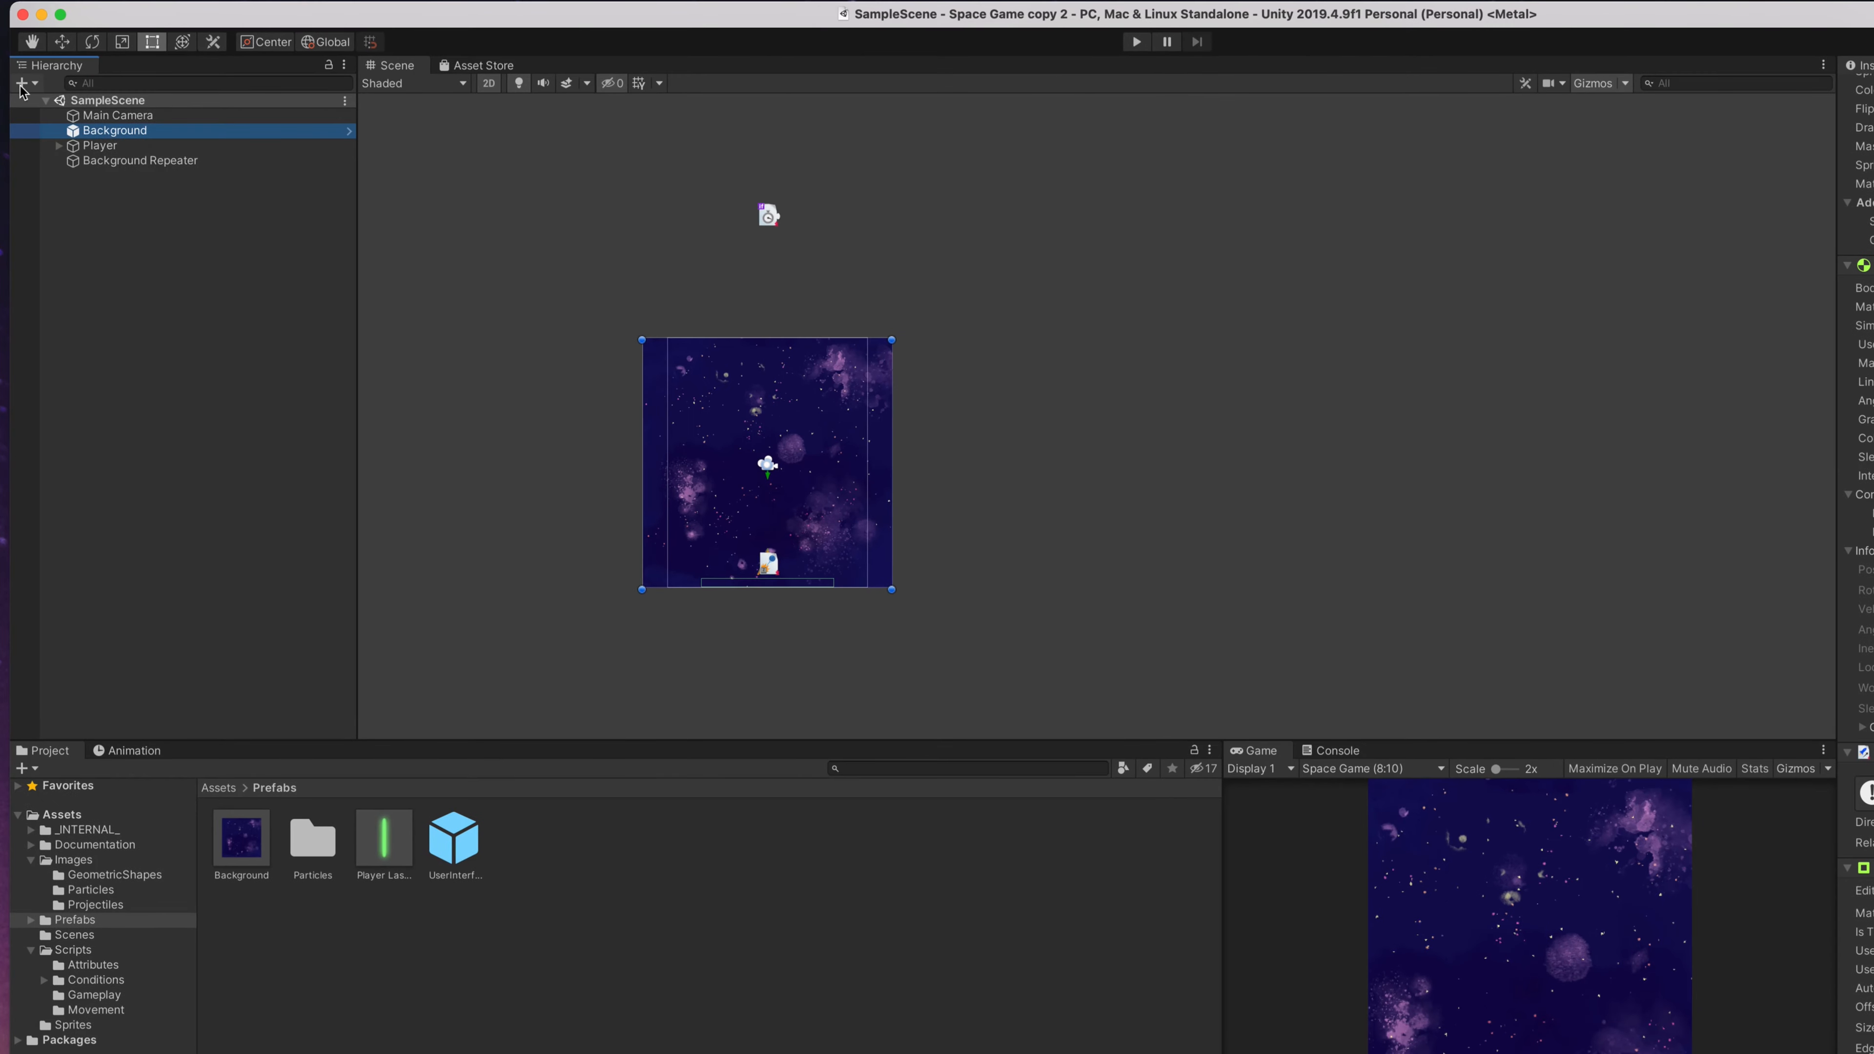
Create an empty object named Destroy Object and move it well above the background in the scene.
left_click(22, 84)
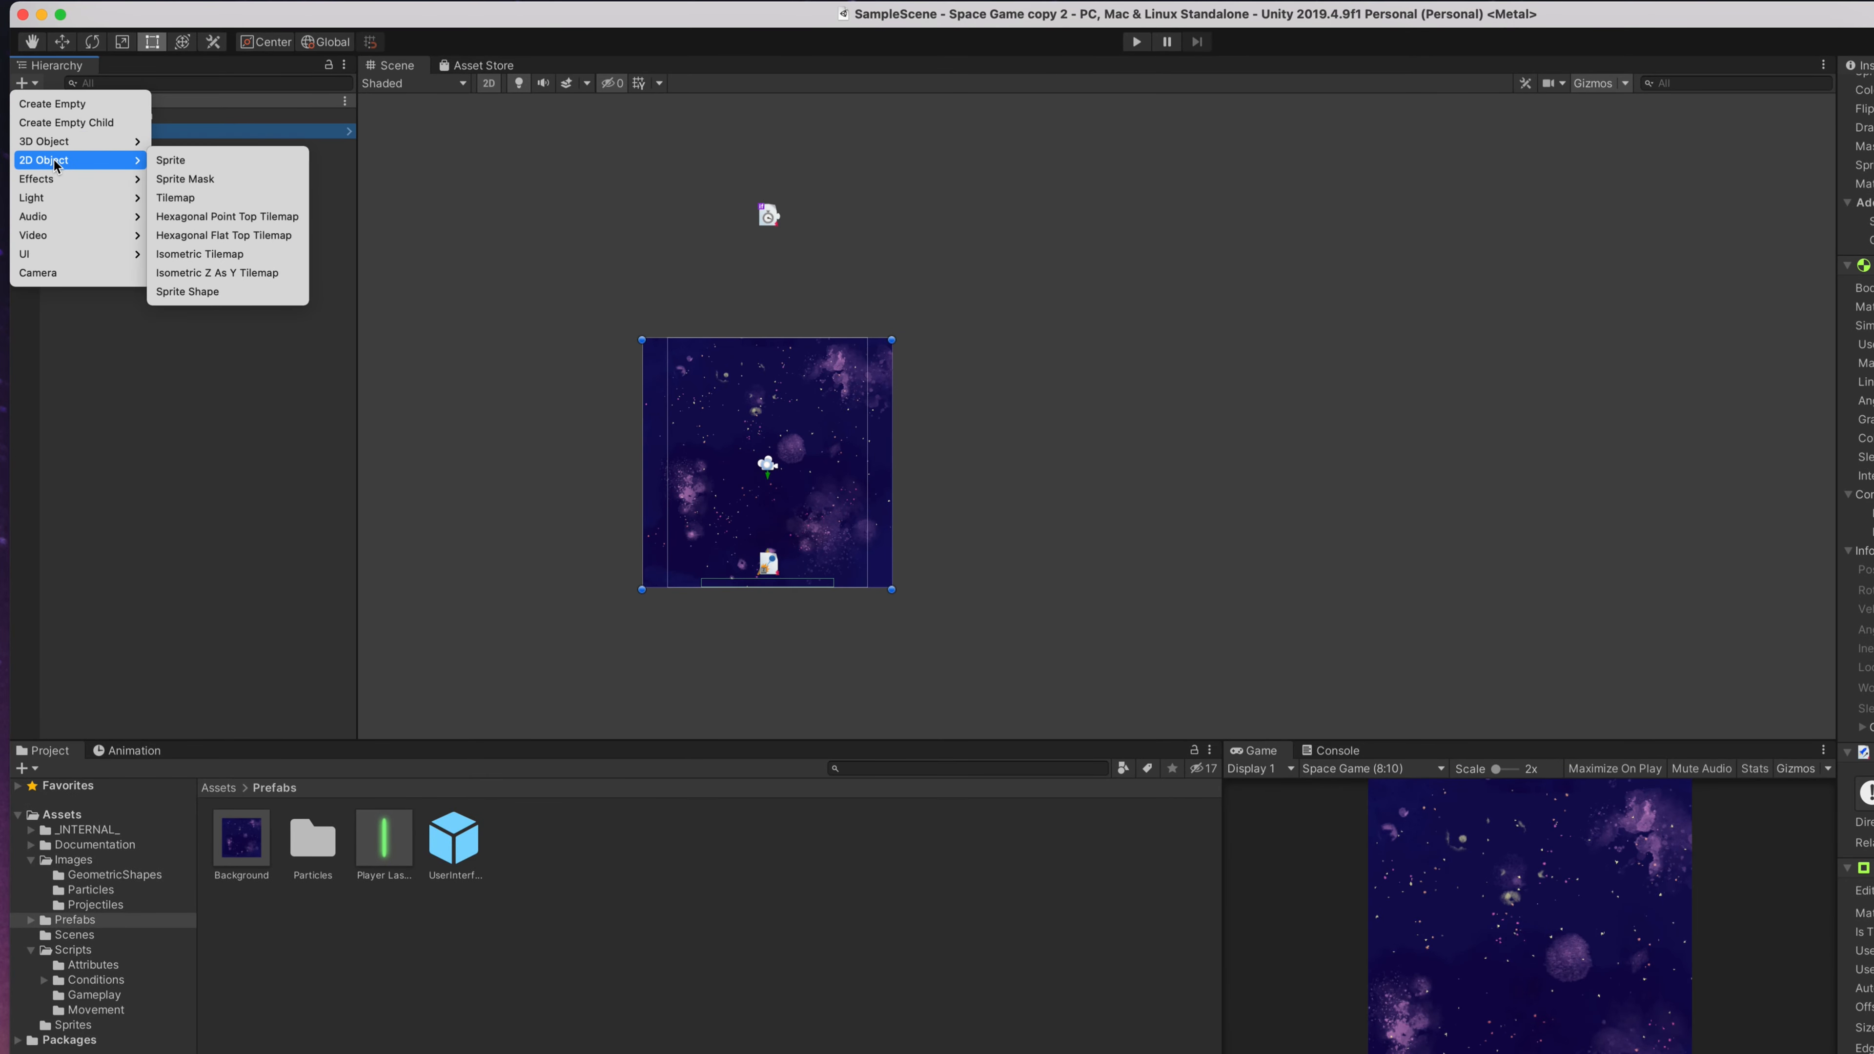
left_click(78, 105)
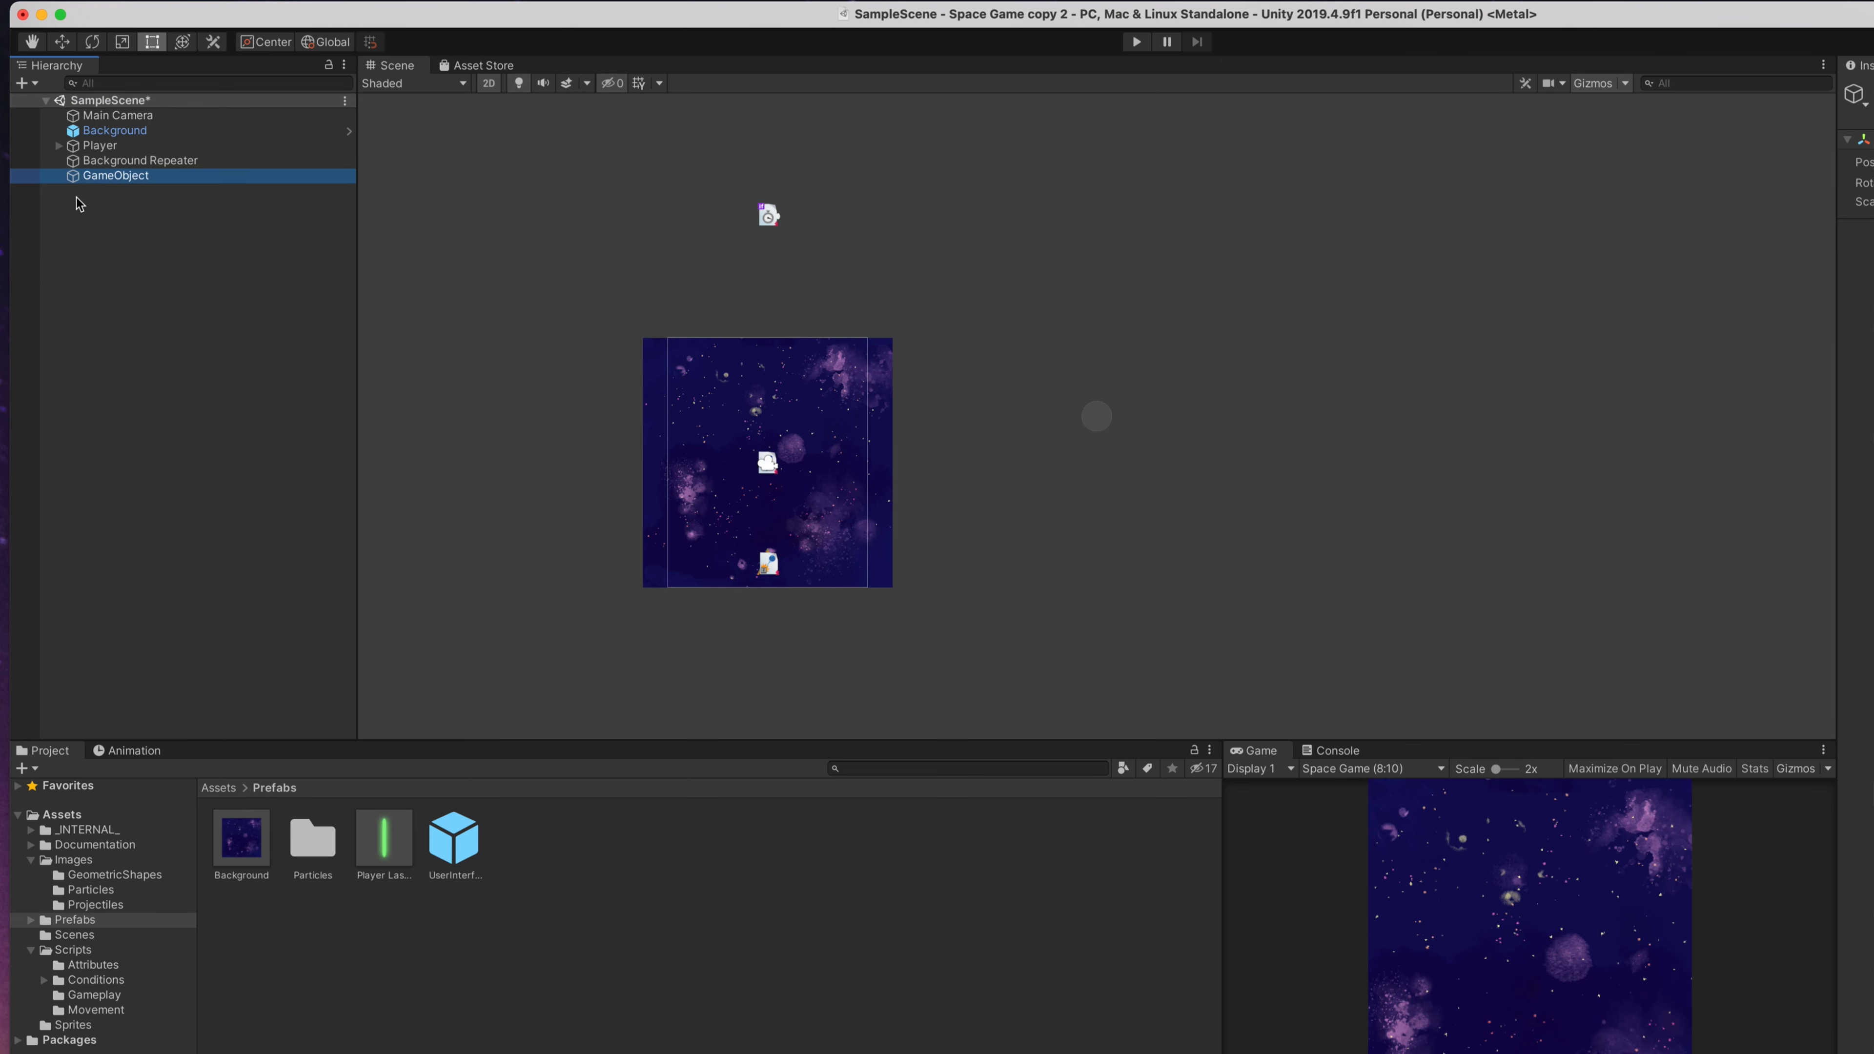
left_click(114, 177)
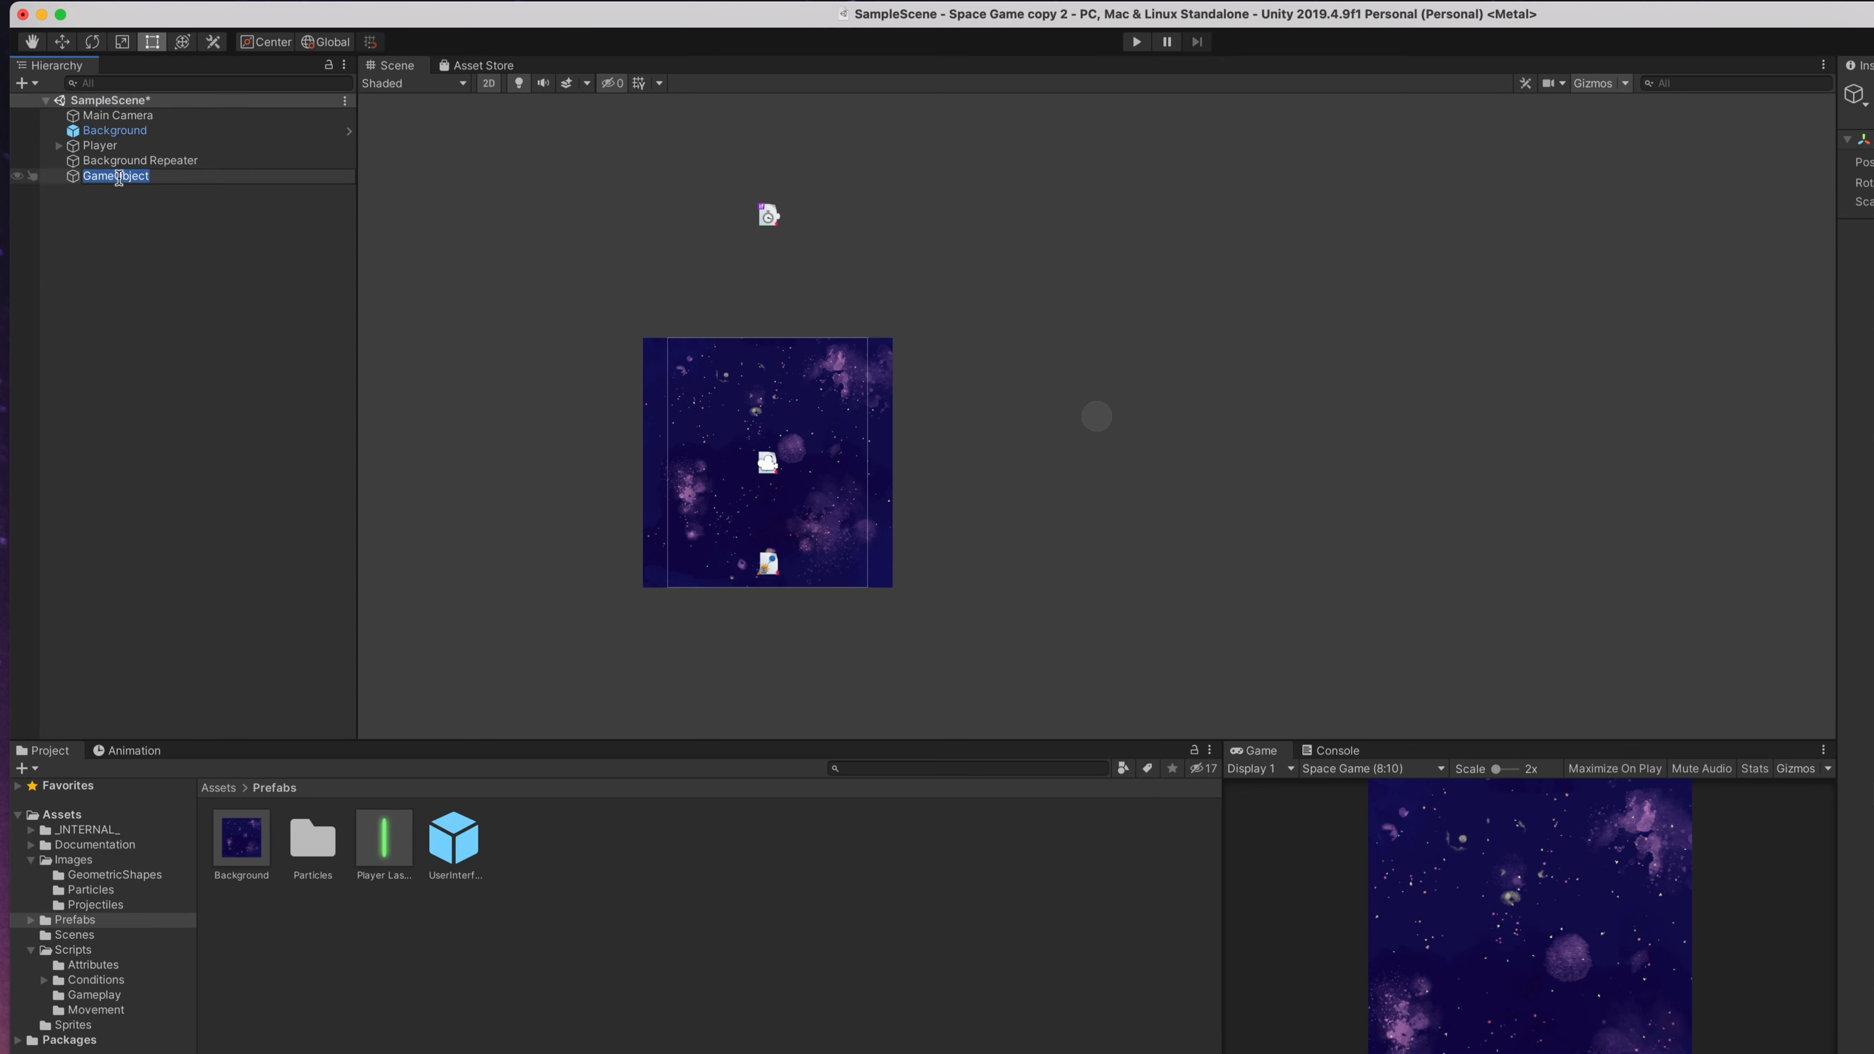
type("Destroy")
key("Return")
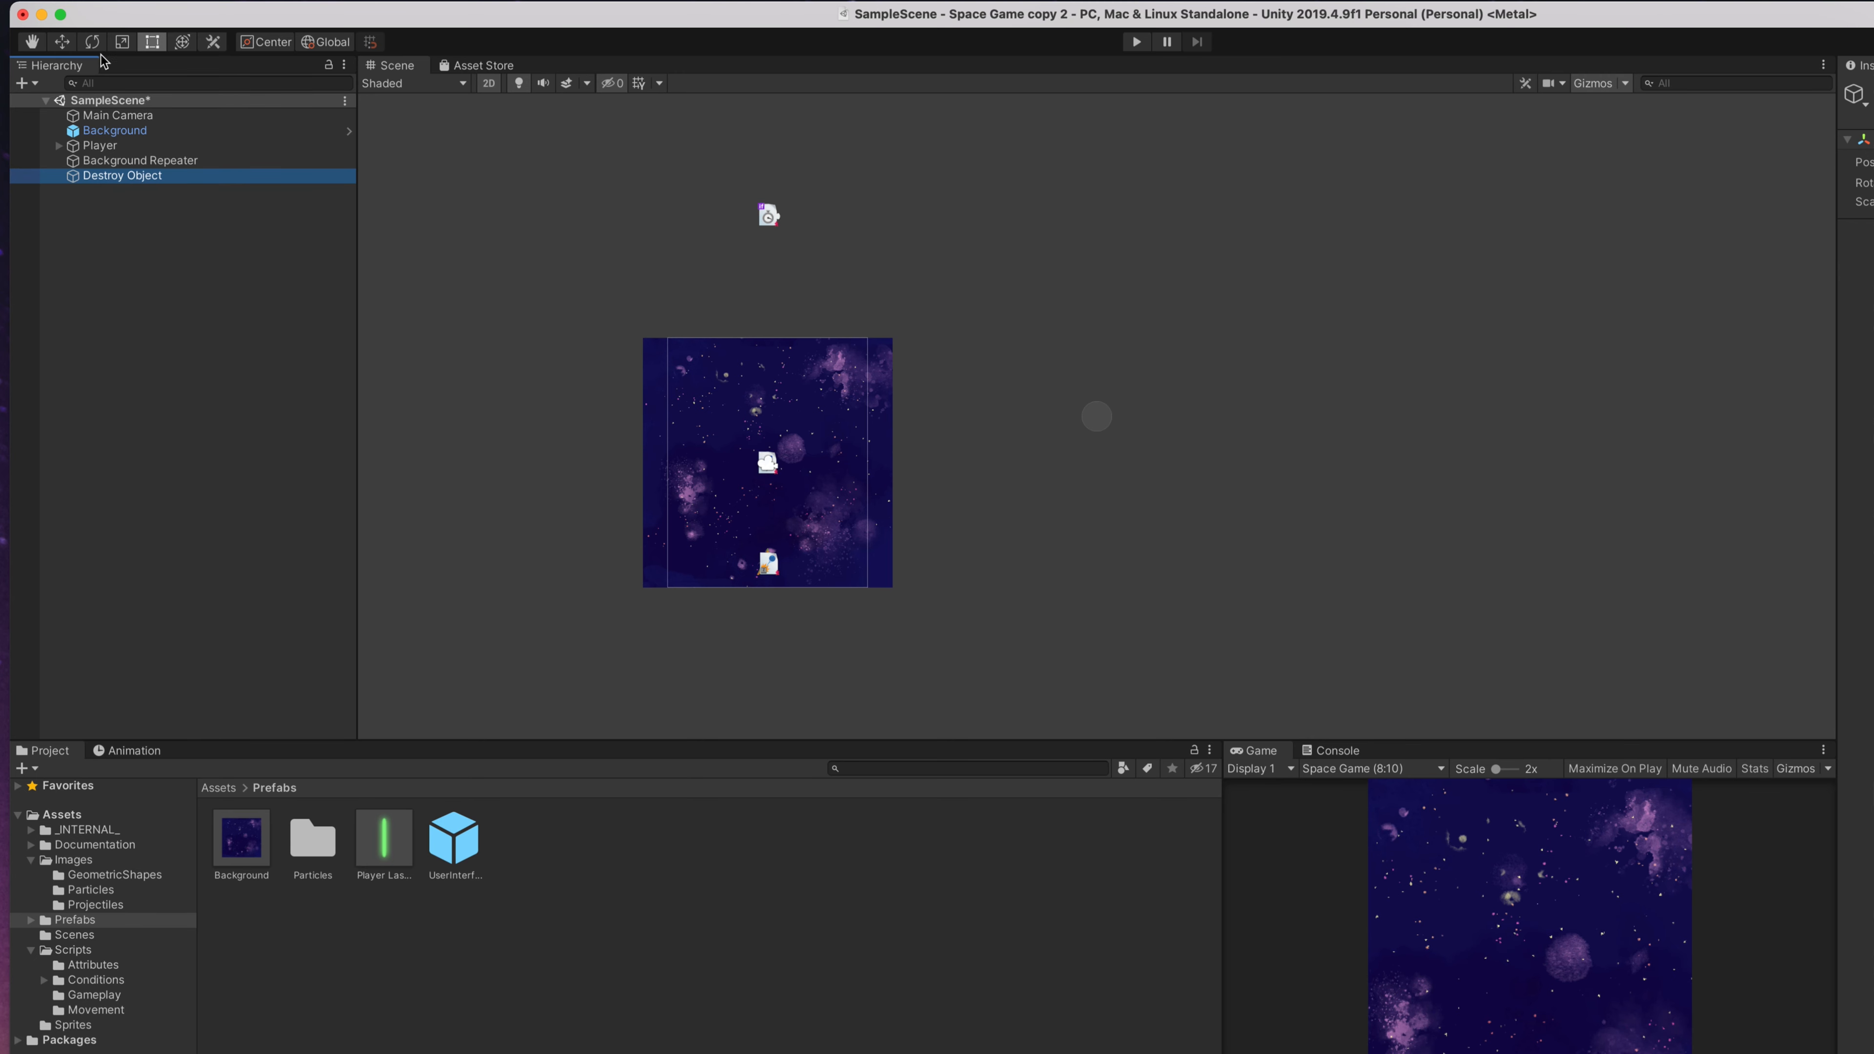
left_click(62, 41)
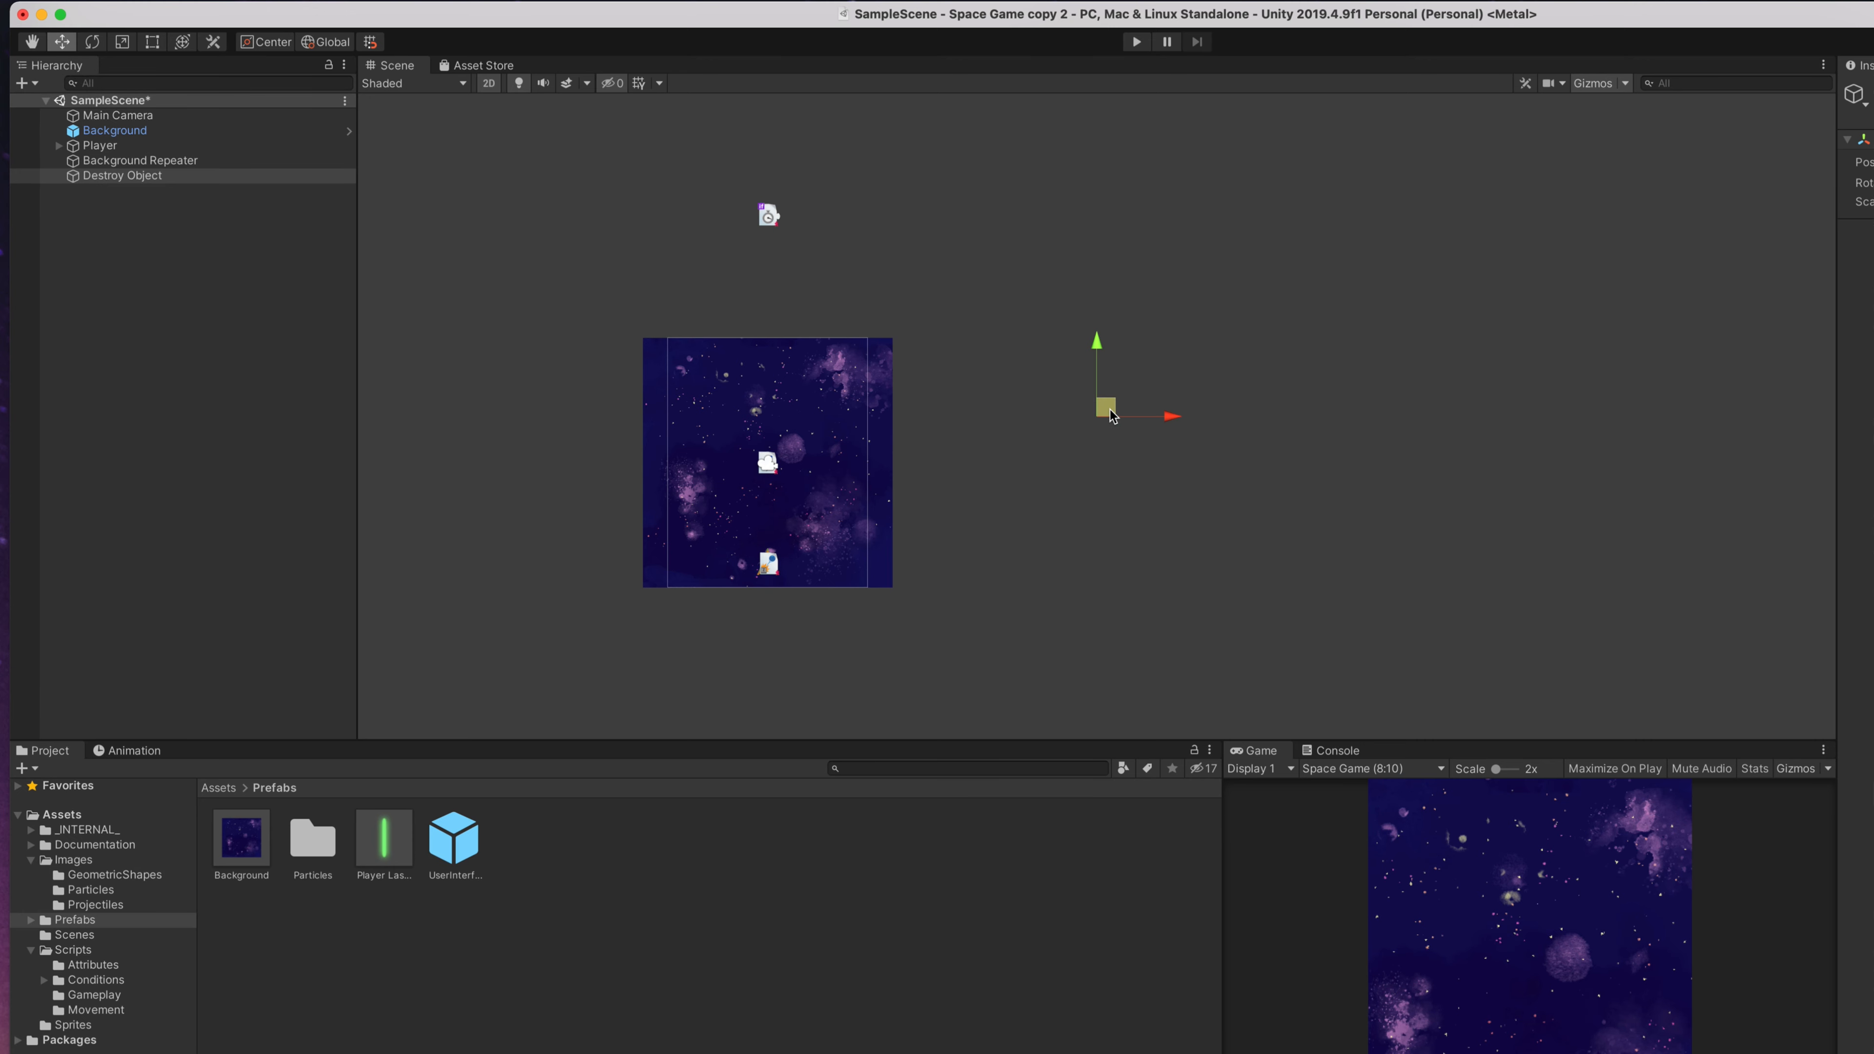
left_click_drag(1105, 406, 760, 152)
Duplicate the Background object and place the copy directly above the original.
right_click(125, 151)
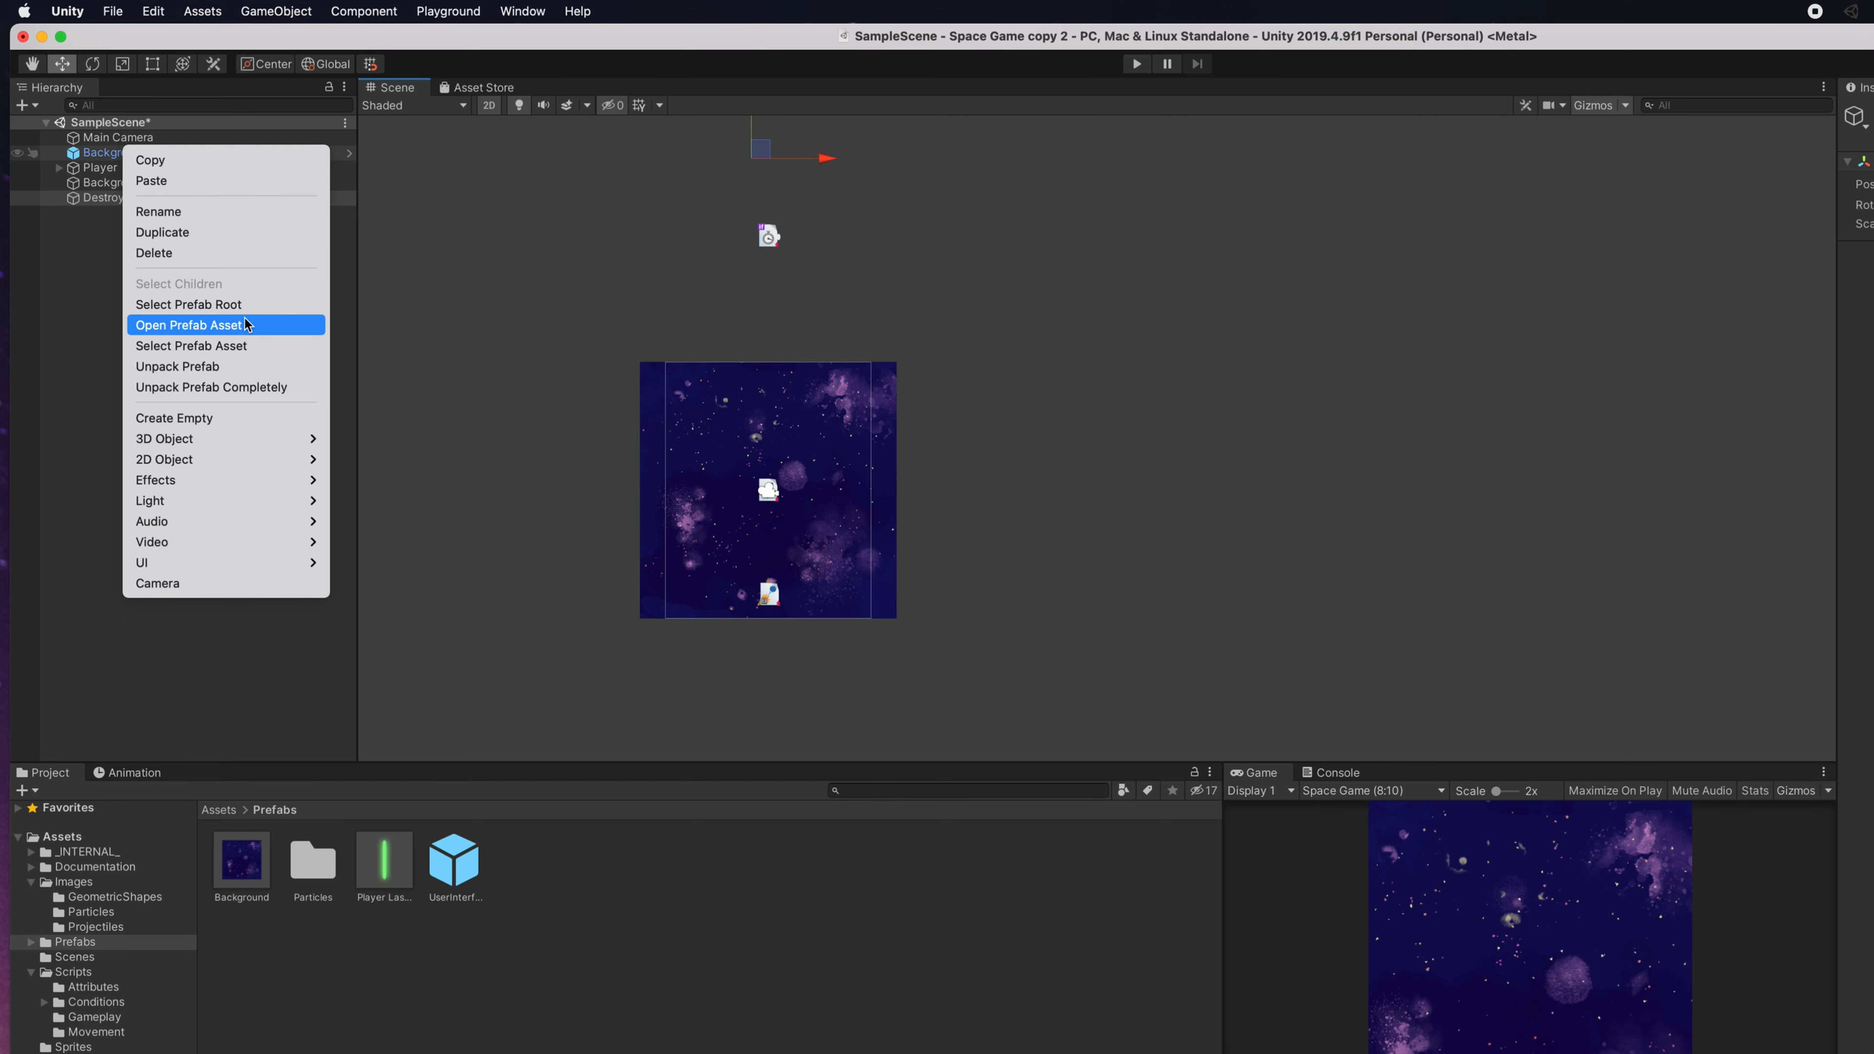
left_click(188, 234)
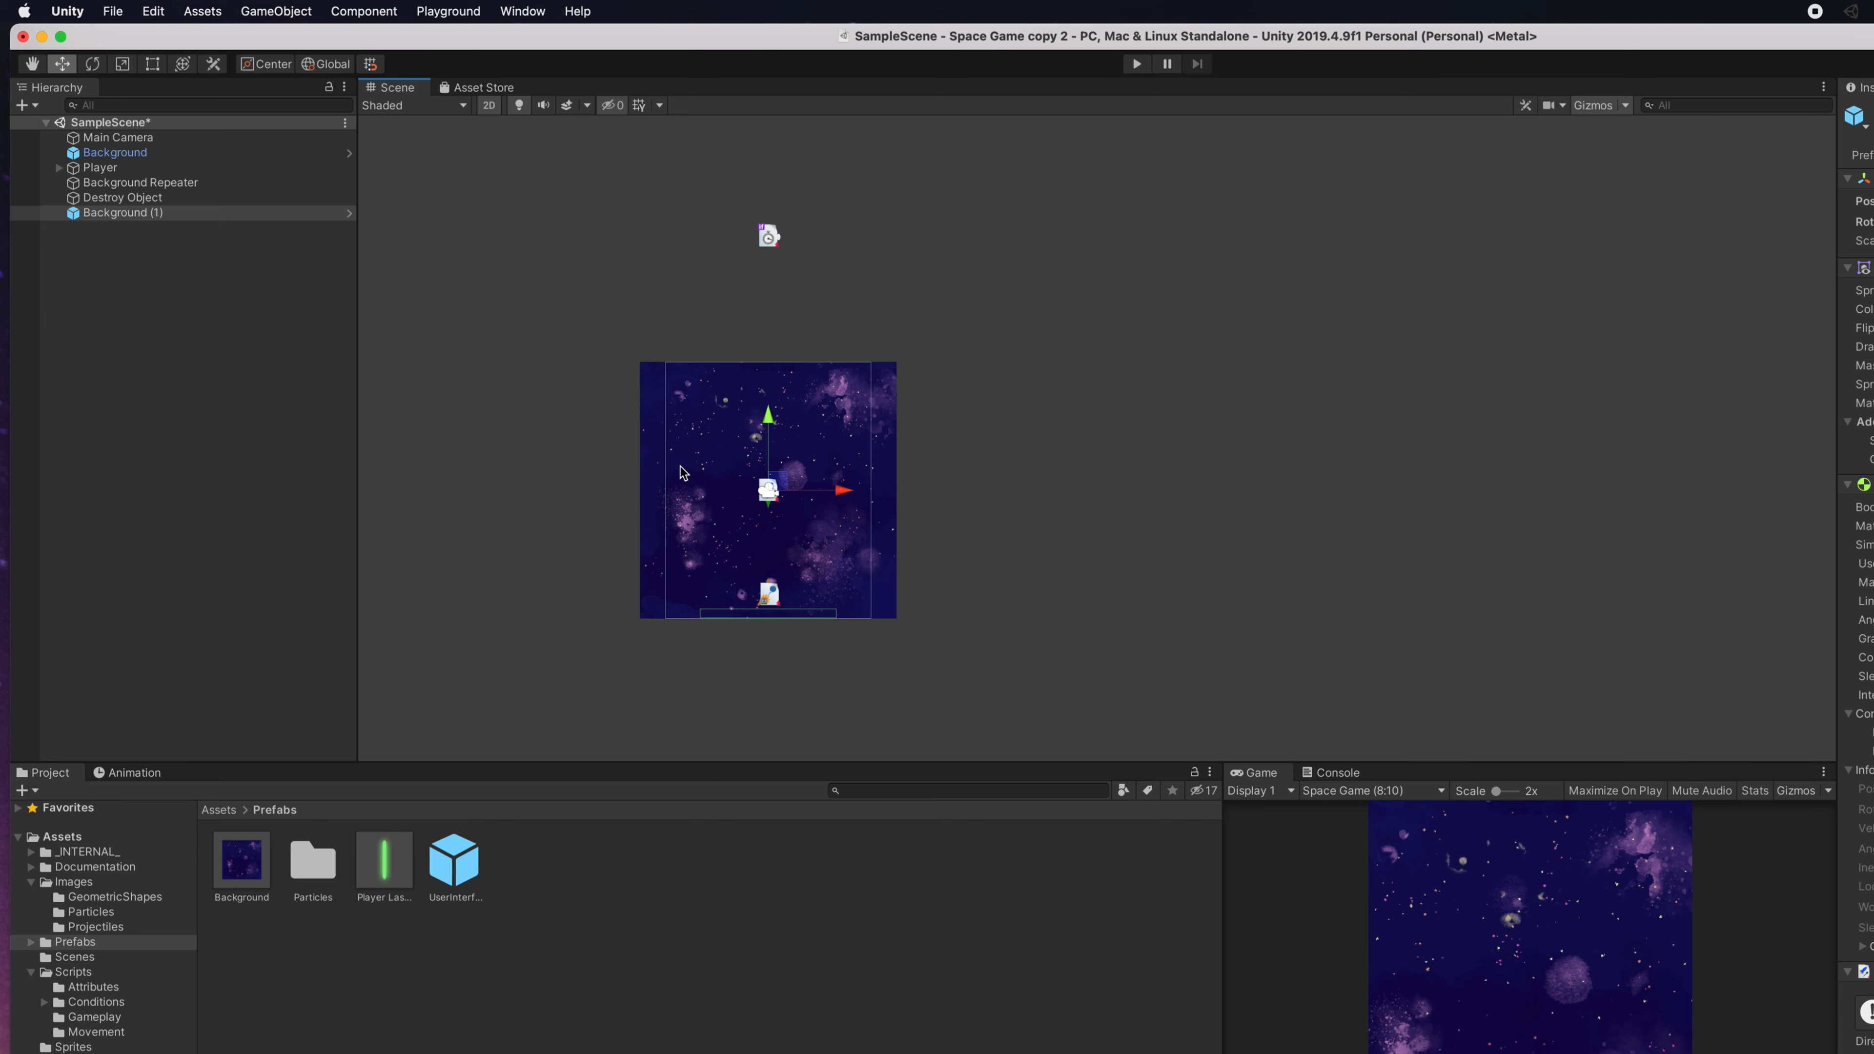
left_click_drag(776, 481, 763, 139)
scroll(781, 224, "up", 4)
scroll(780, 224, "down", 9)
Add the Playground Condition Area component to Destroy Object, choosing a Rectangle shape for its required 2D collider.
left_click(98, 200)
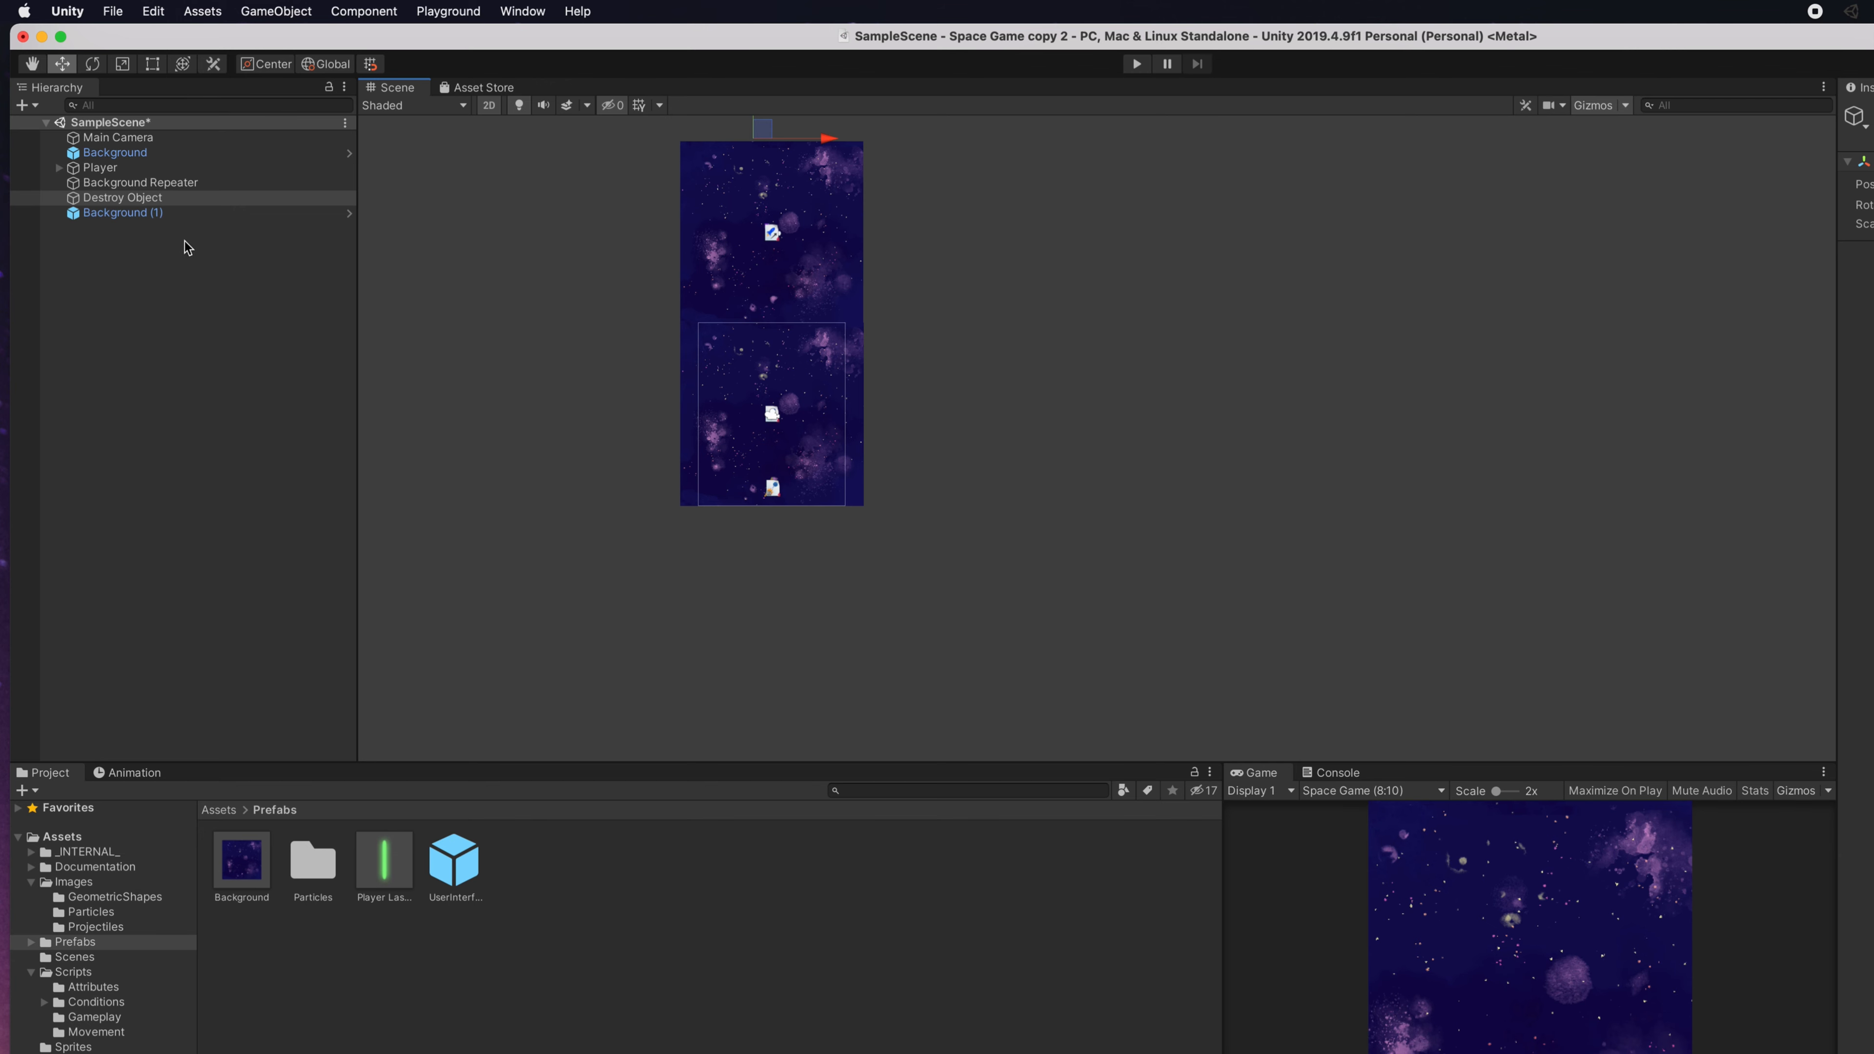
left_click(144, 199)
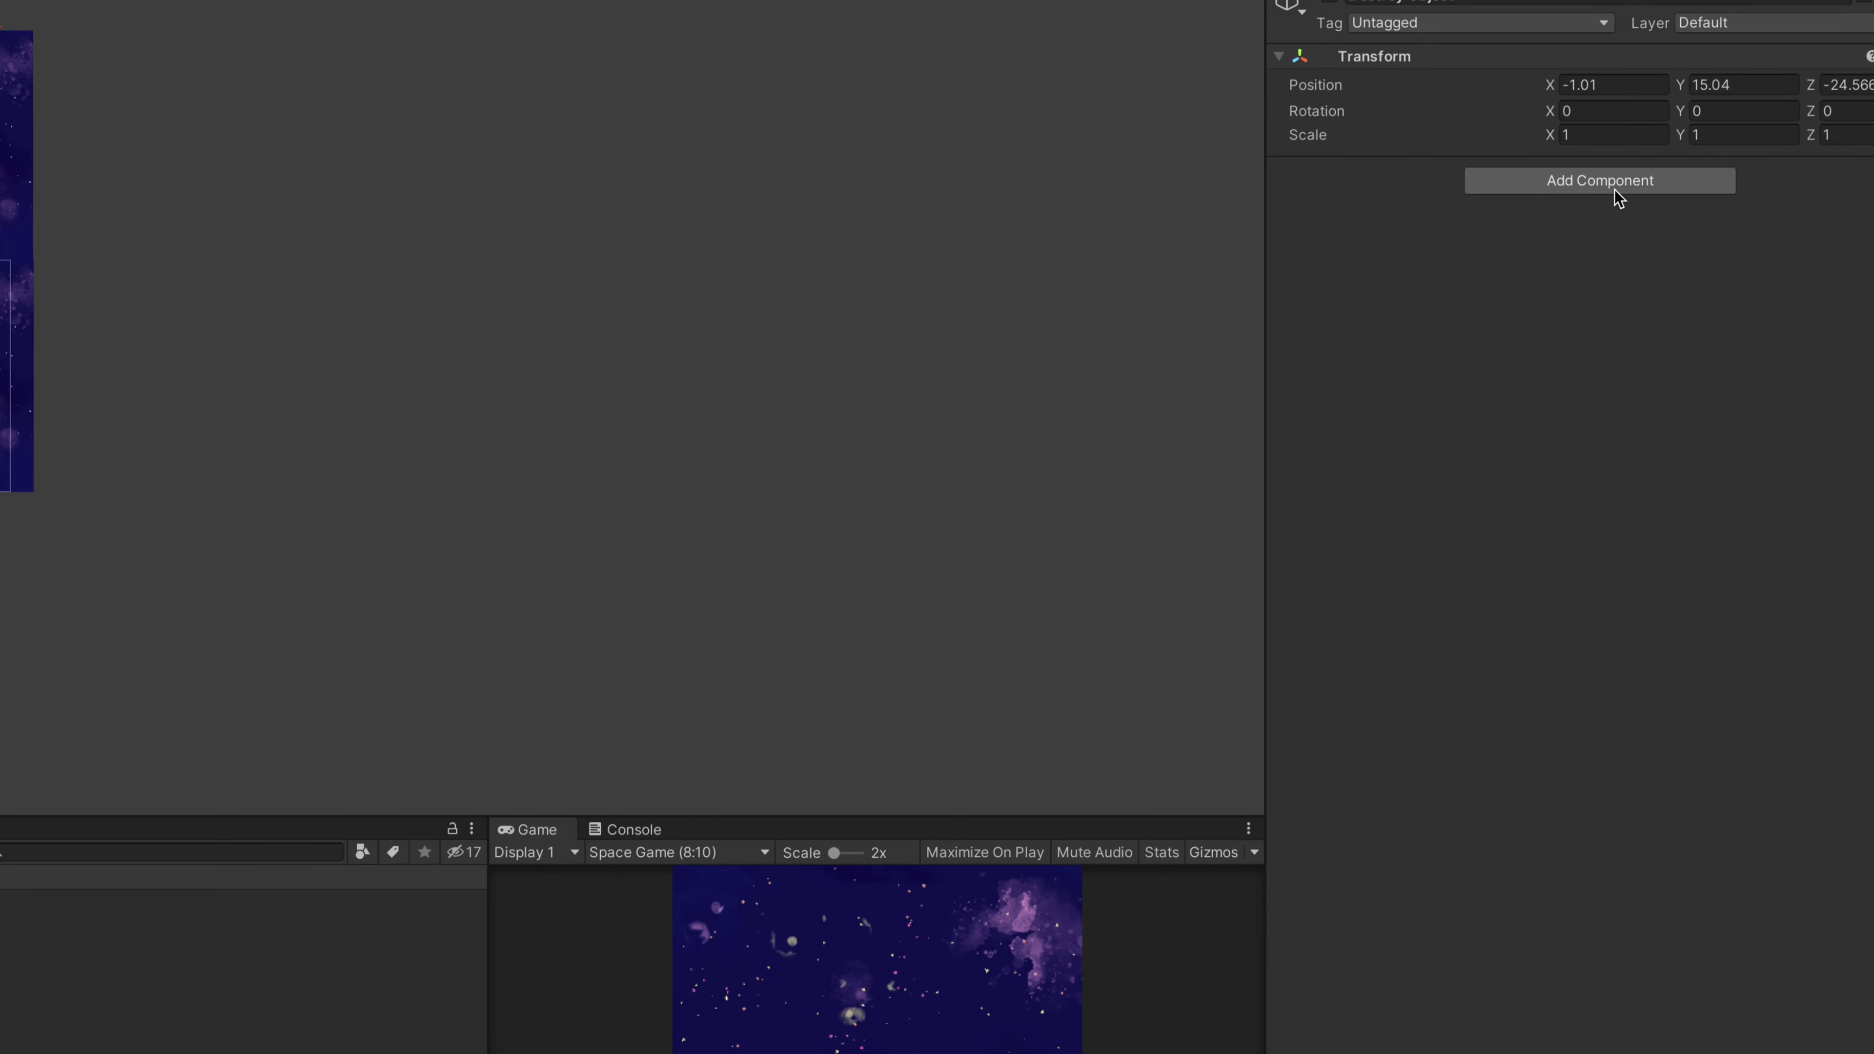
left_click(1616, 190)
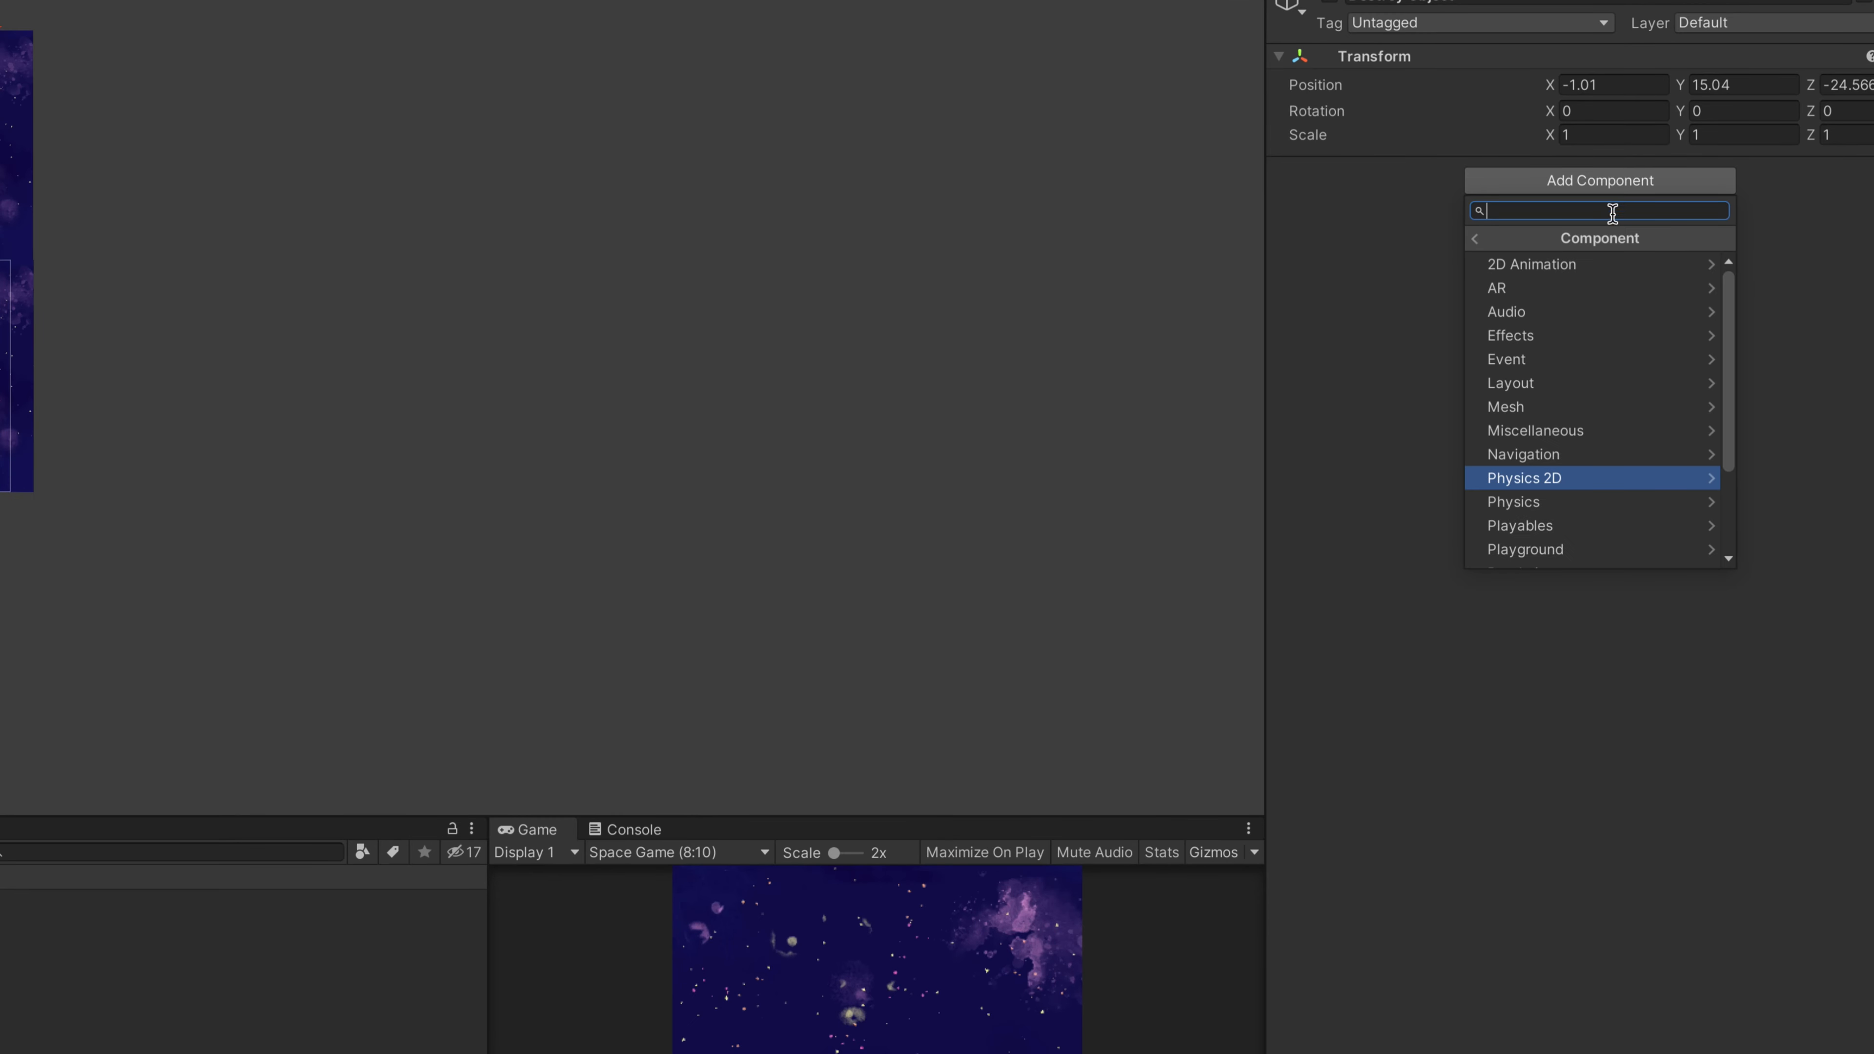
left_click(1581, 550)
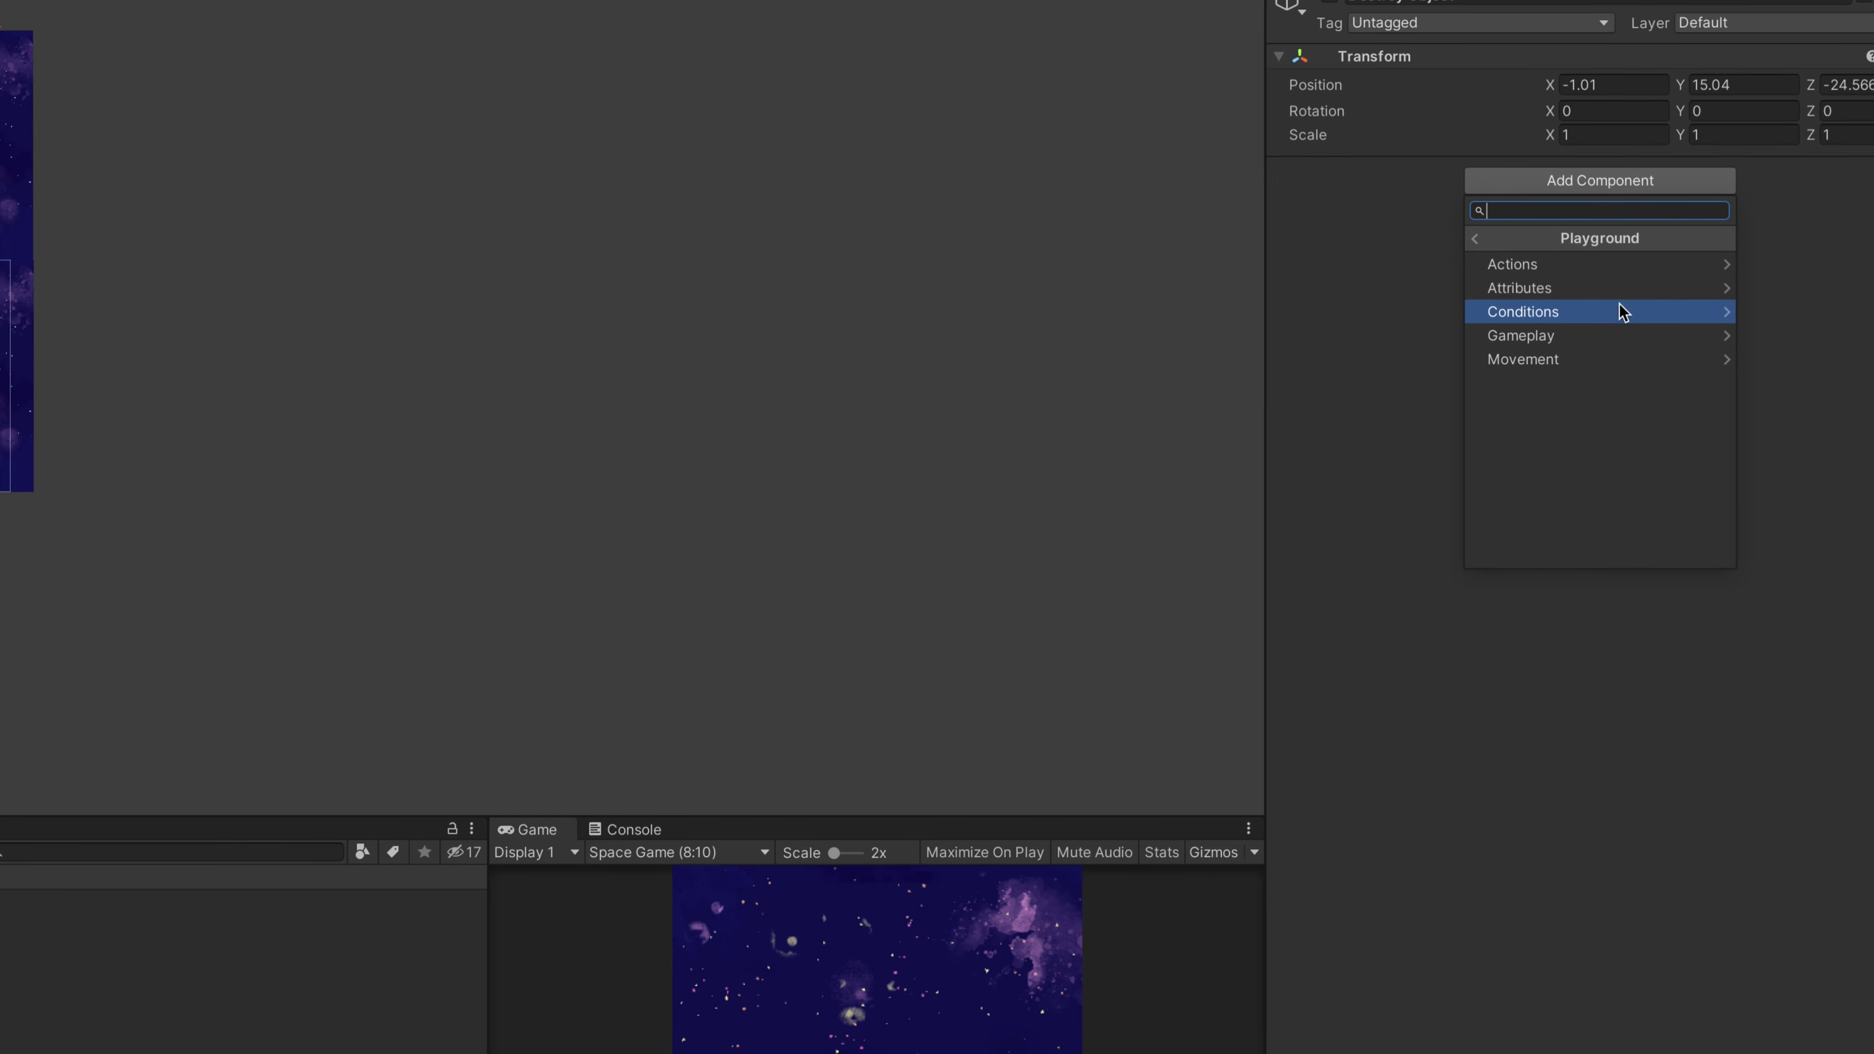
left_click(1620, 311)
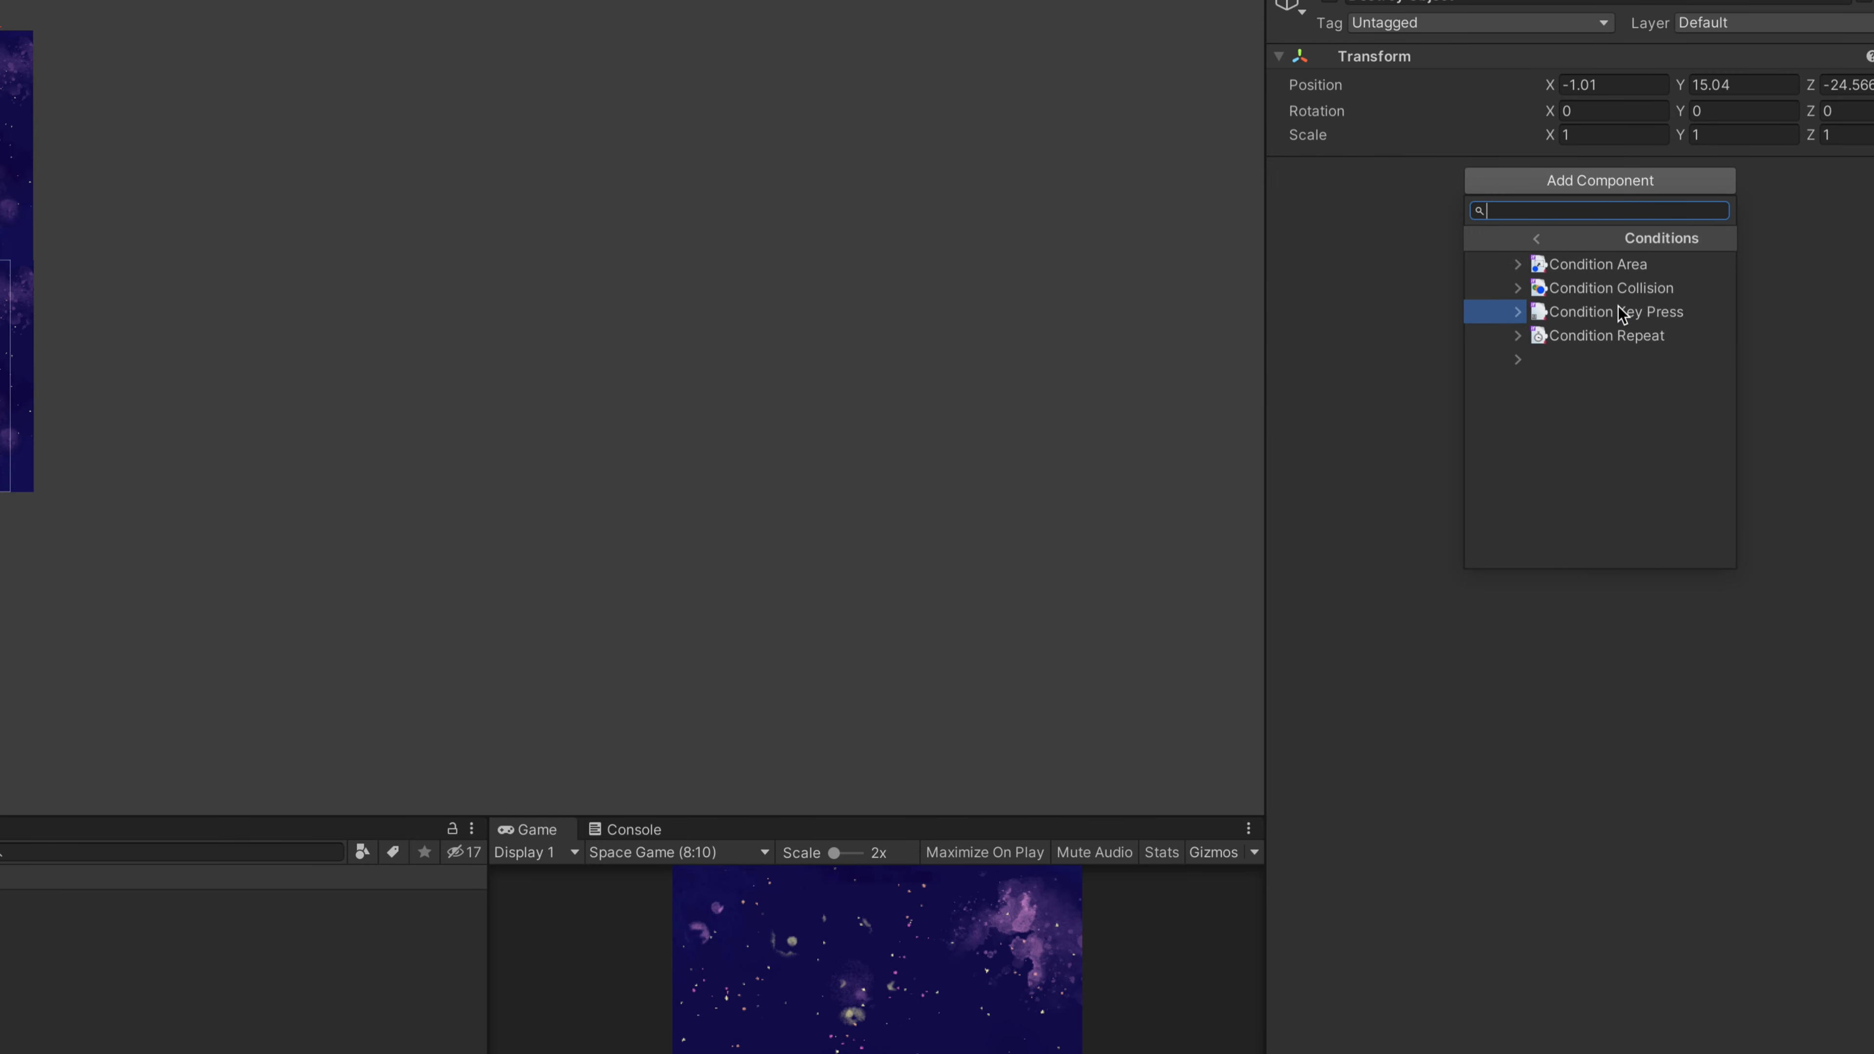
left_click(1584, 266)
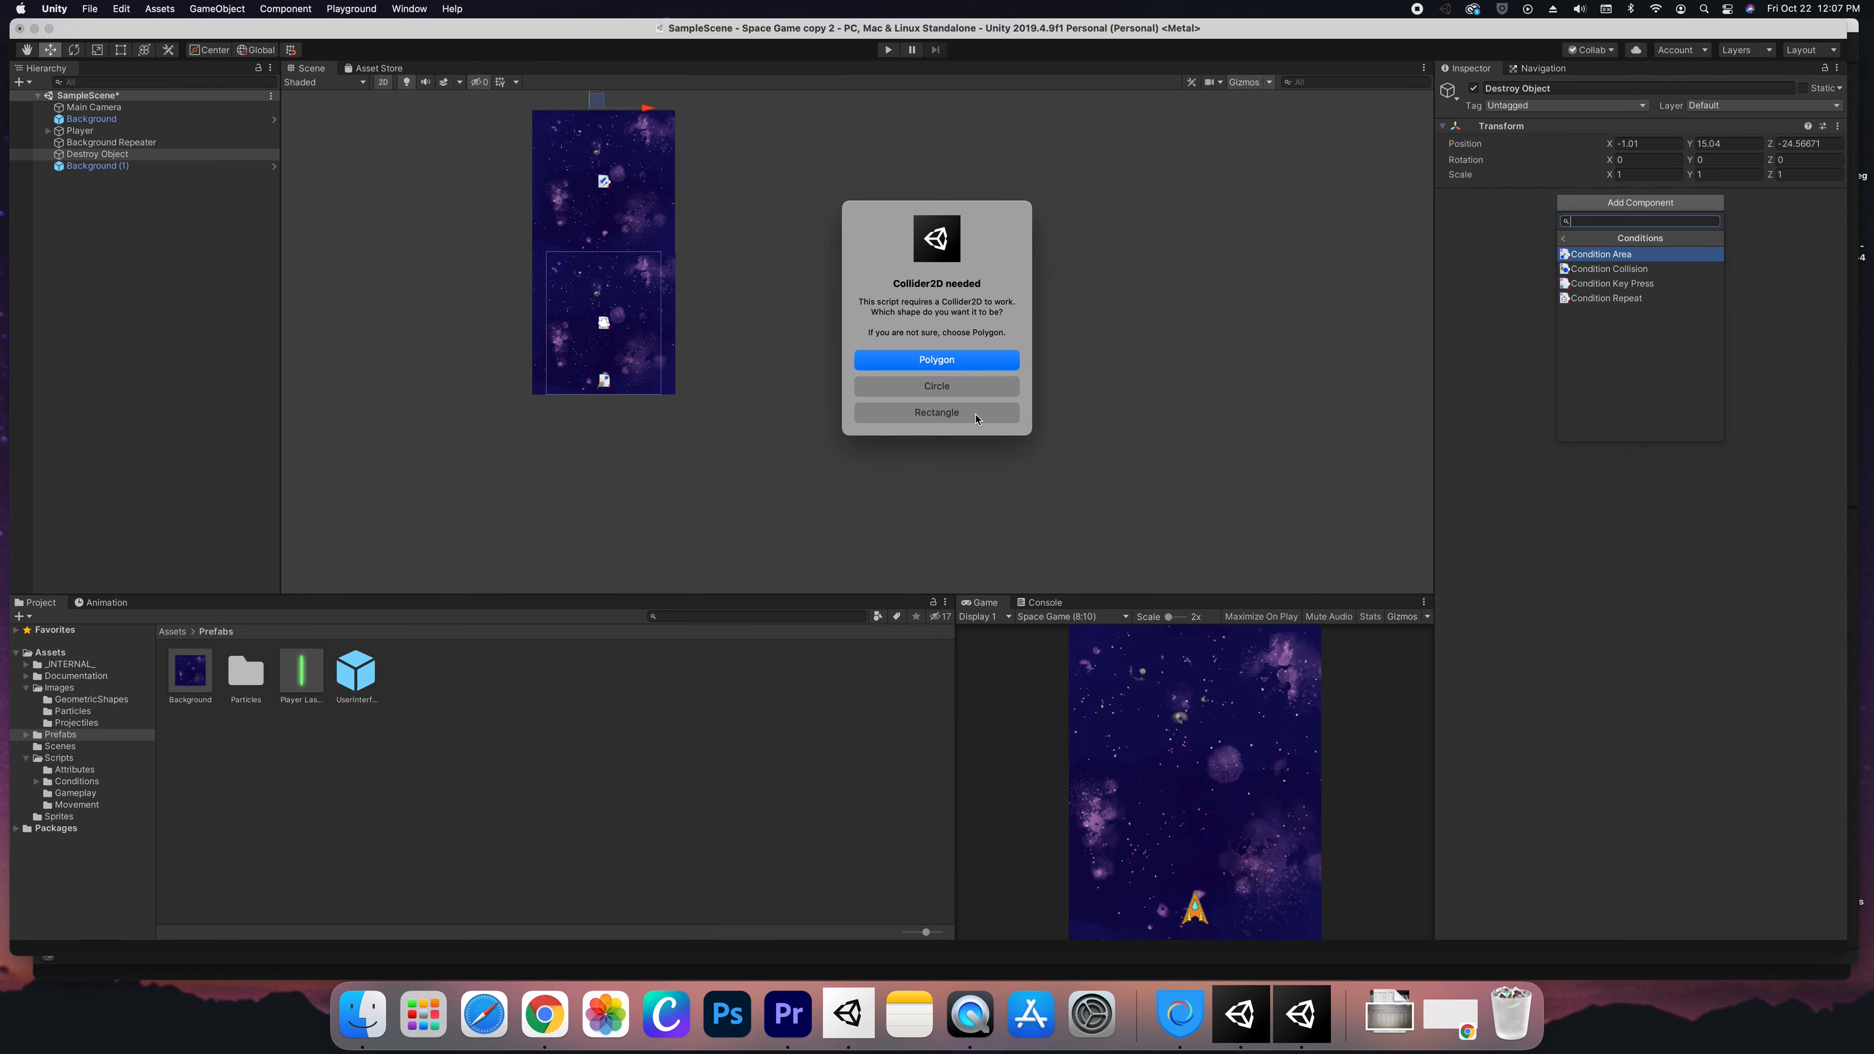
left_click(936, 412)
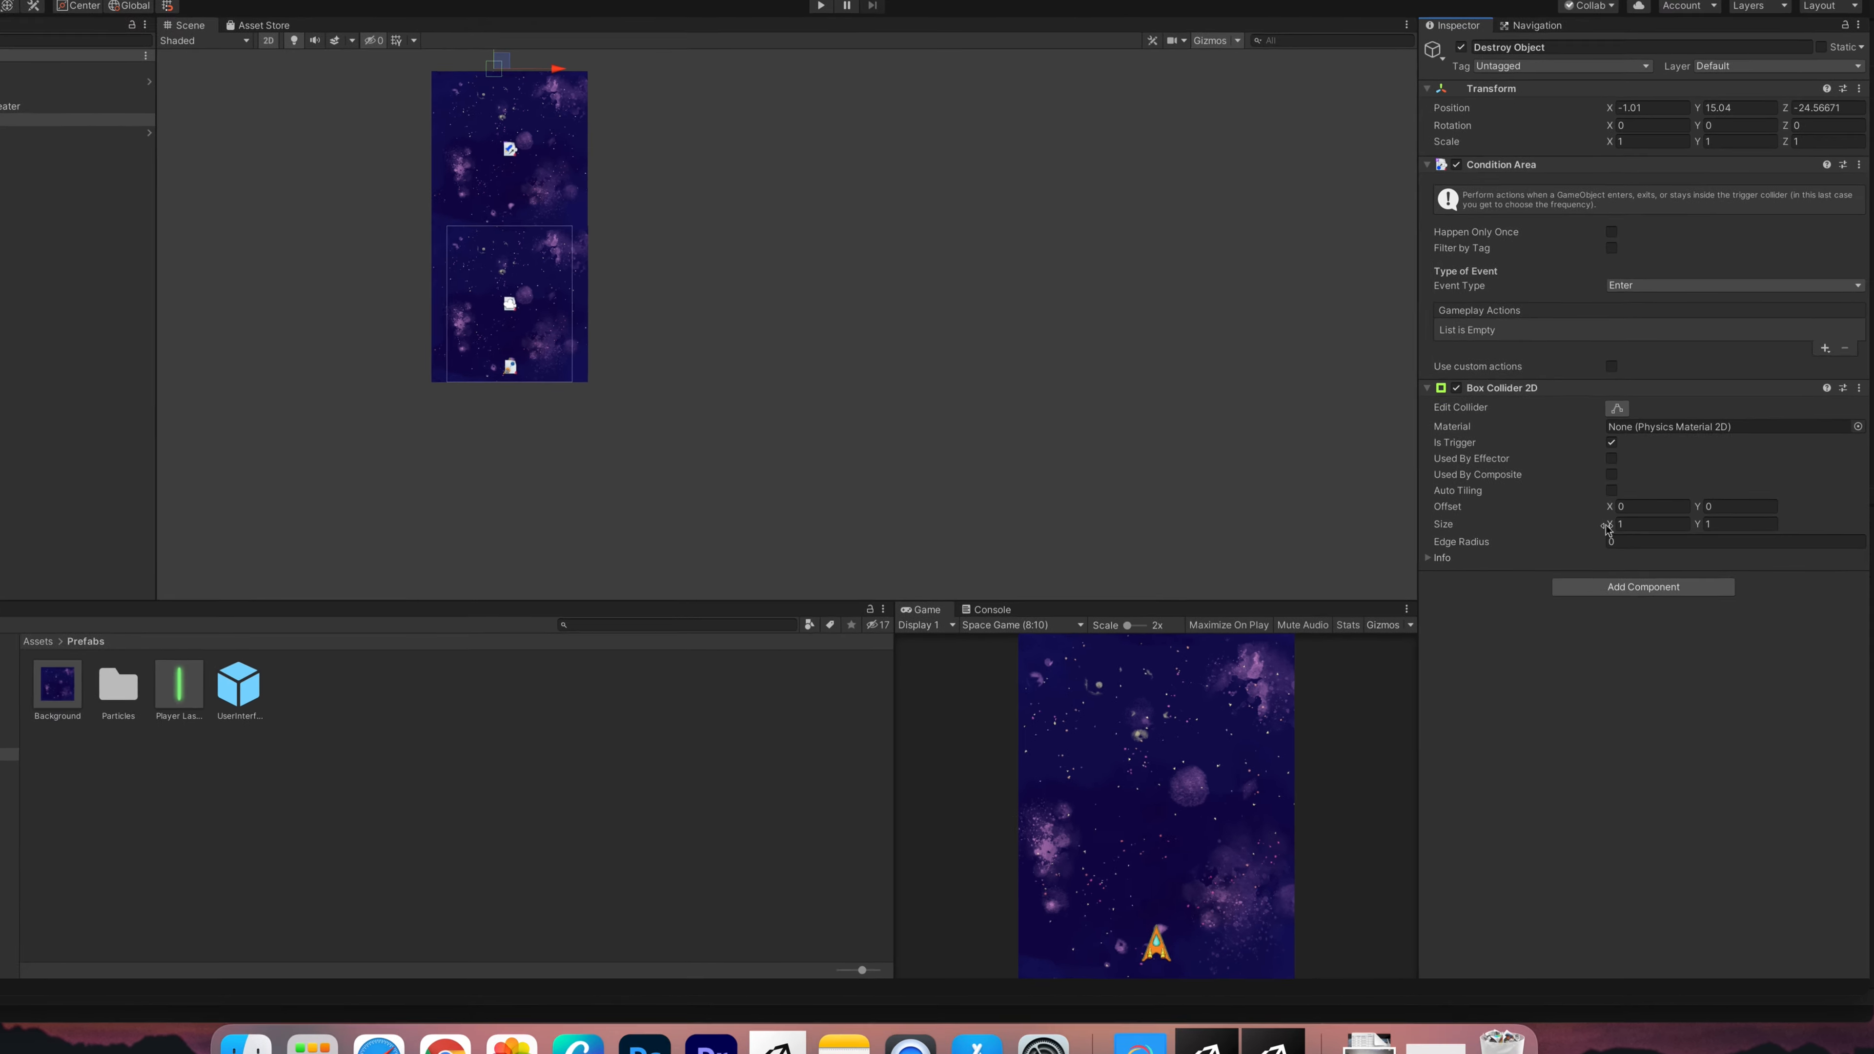
Resize Destroy Object's box collider to X 36.85 and Y 0.34 and add a DestroyAction to the Condition Area's gameplay actions.
left_click_drag(1609, 527, 1873, 539)
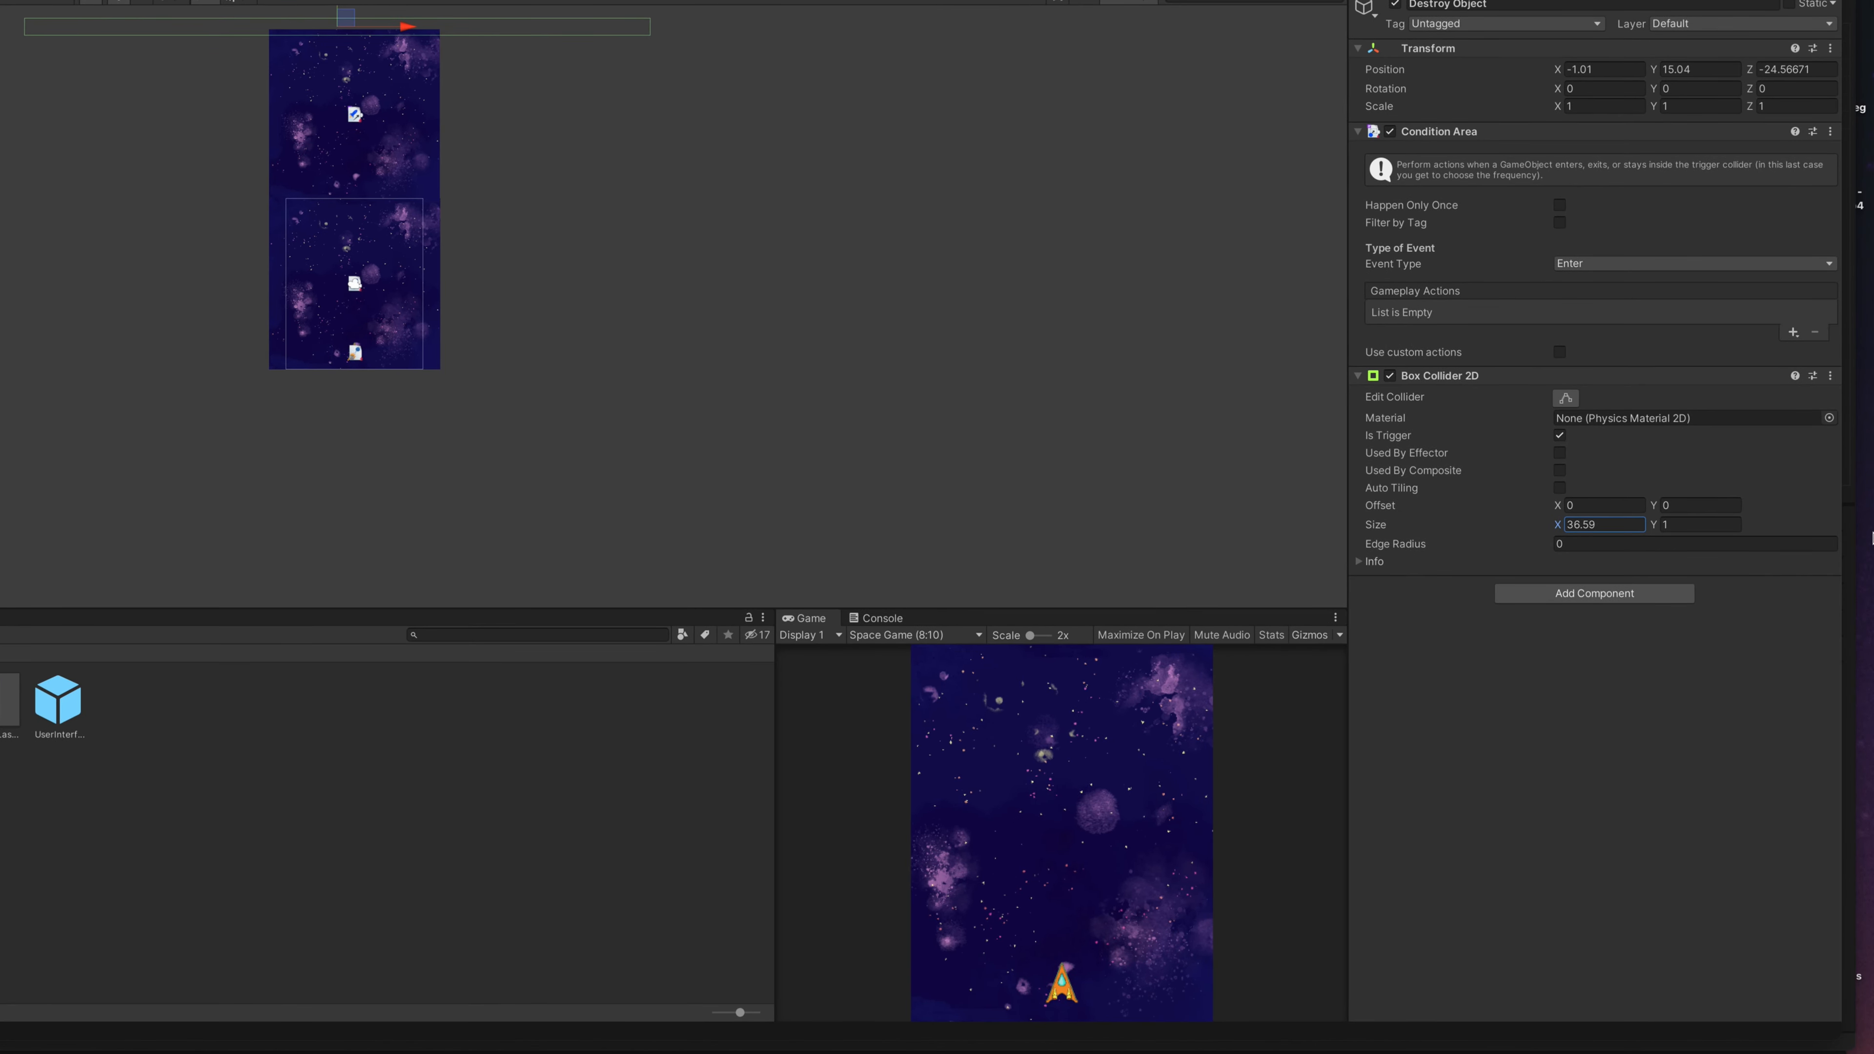
left_click_drag(1653, 527, 1638, 534)
left_click_drag(1636, 527, 1632, 528)
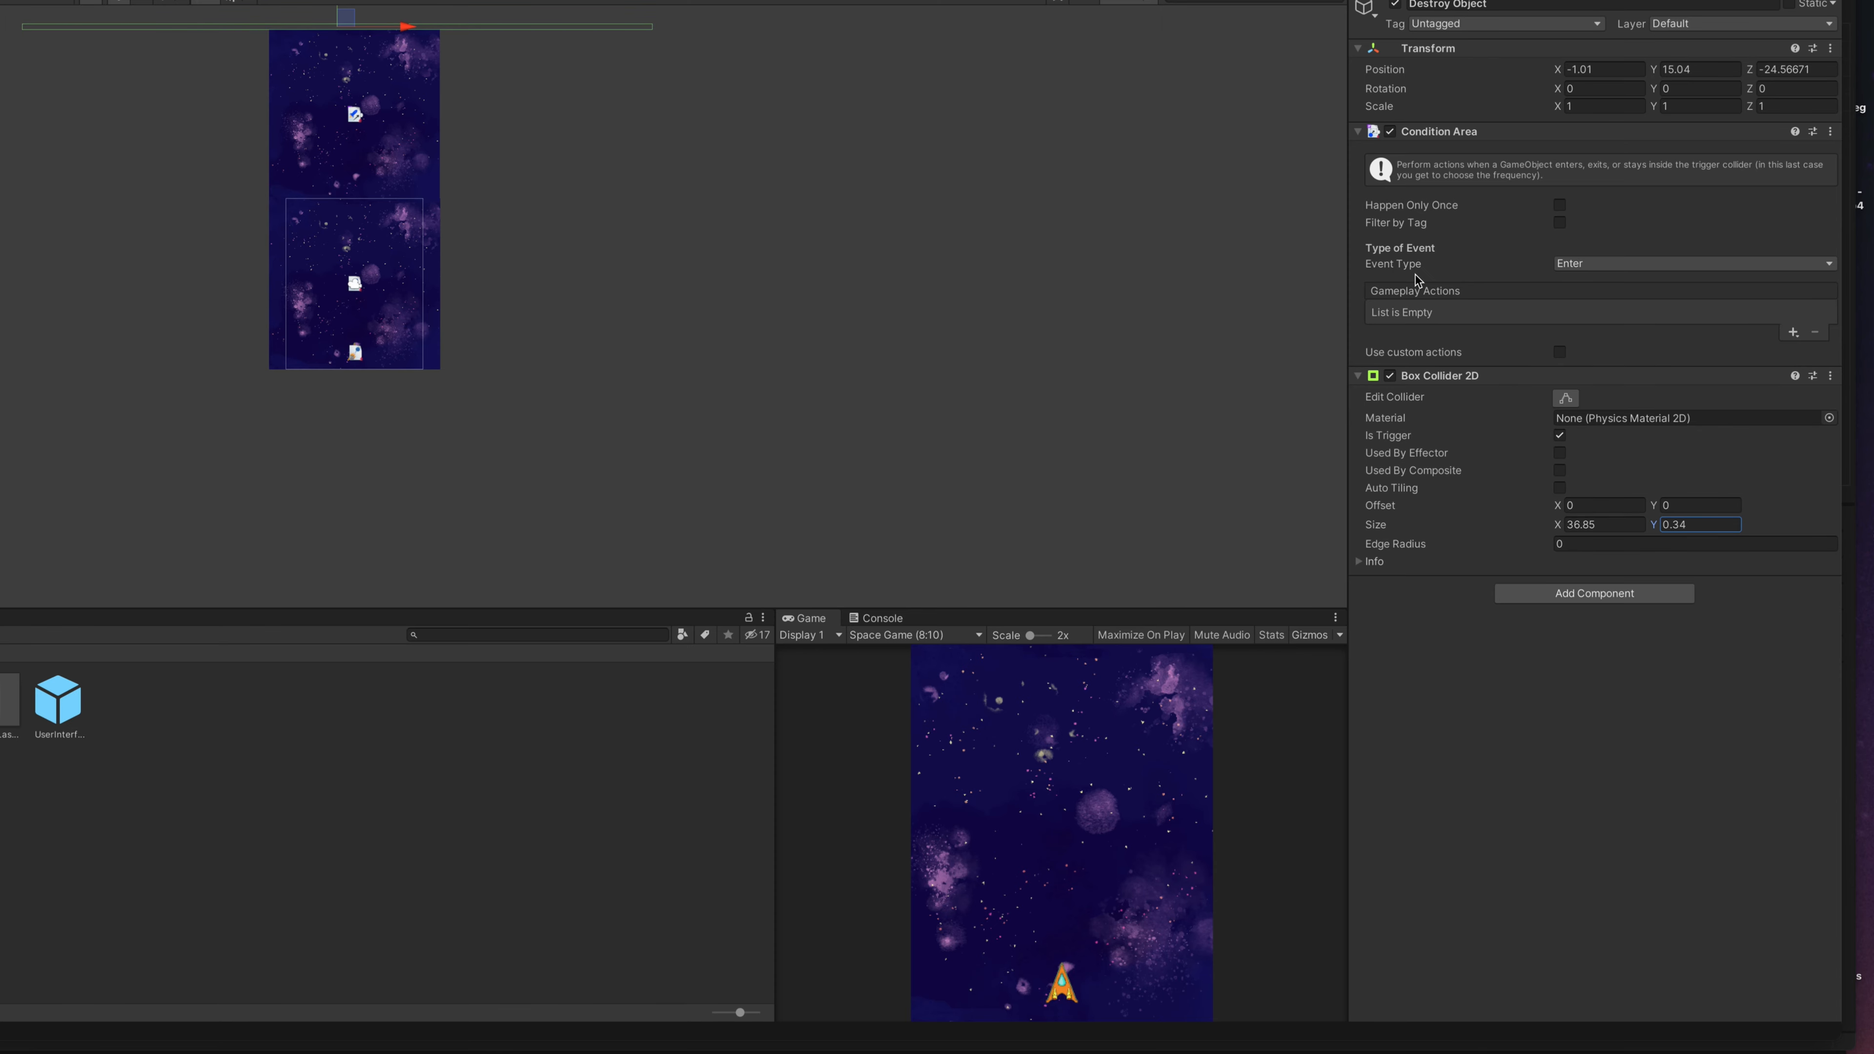
left_click(1793, 332)
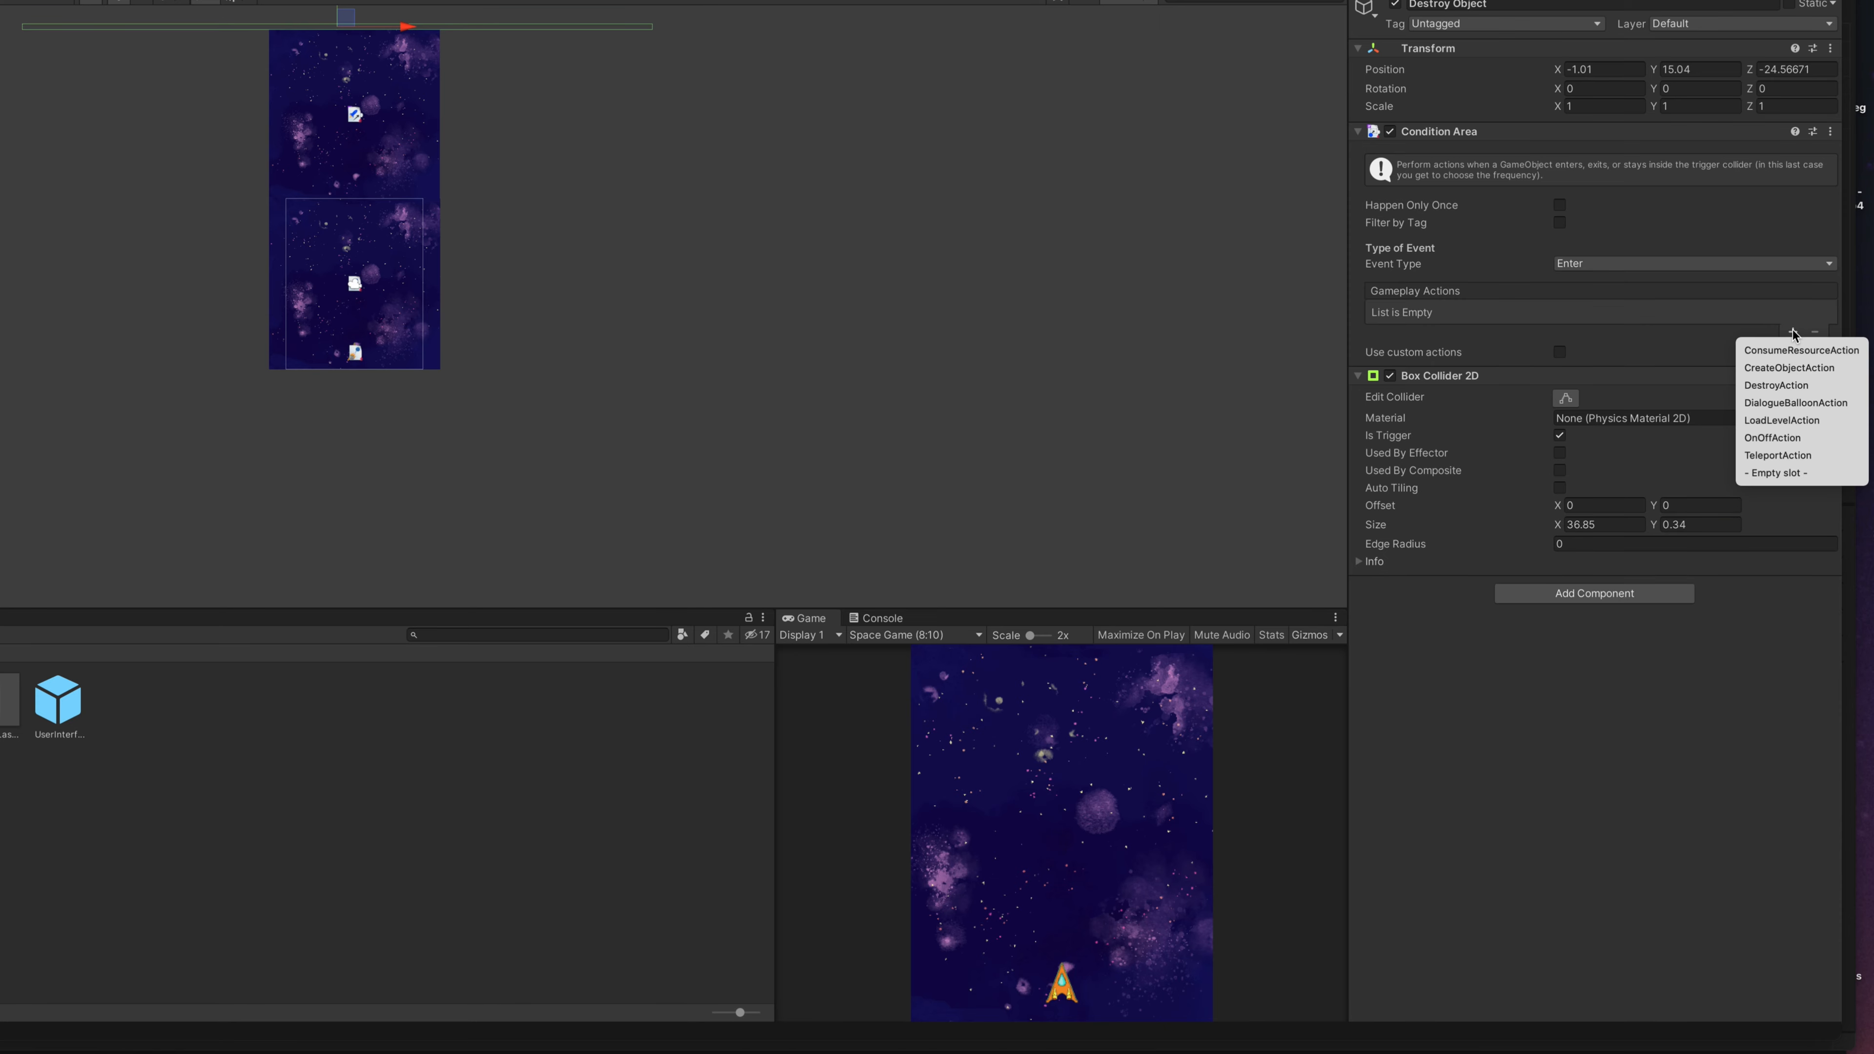
left_click(1751, 387)
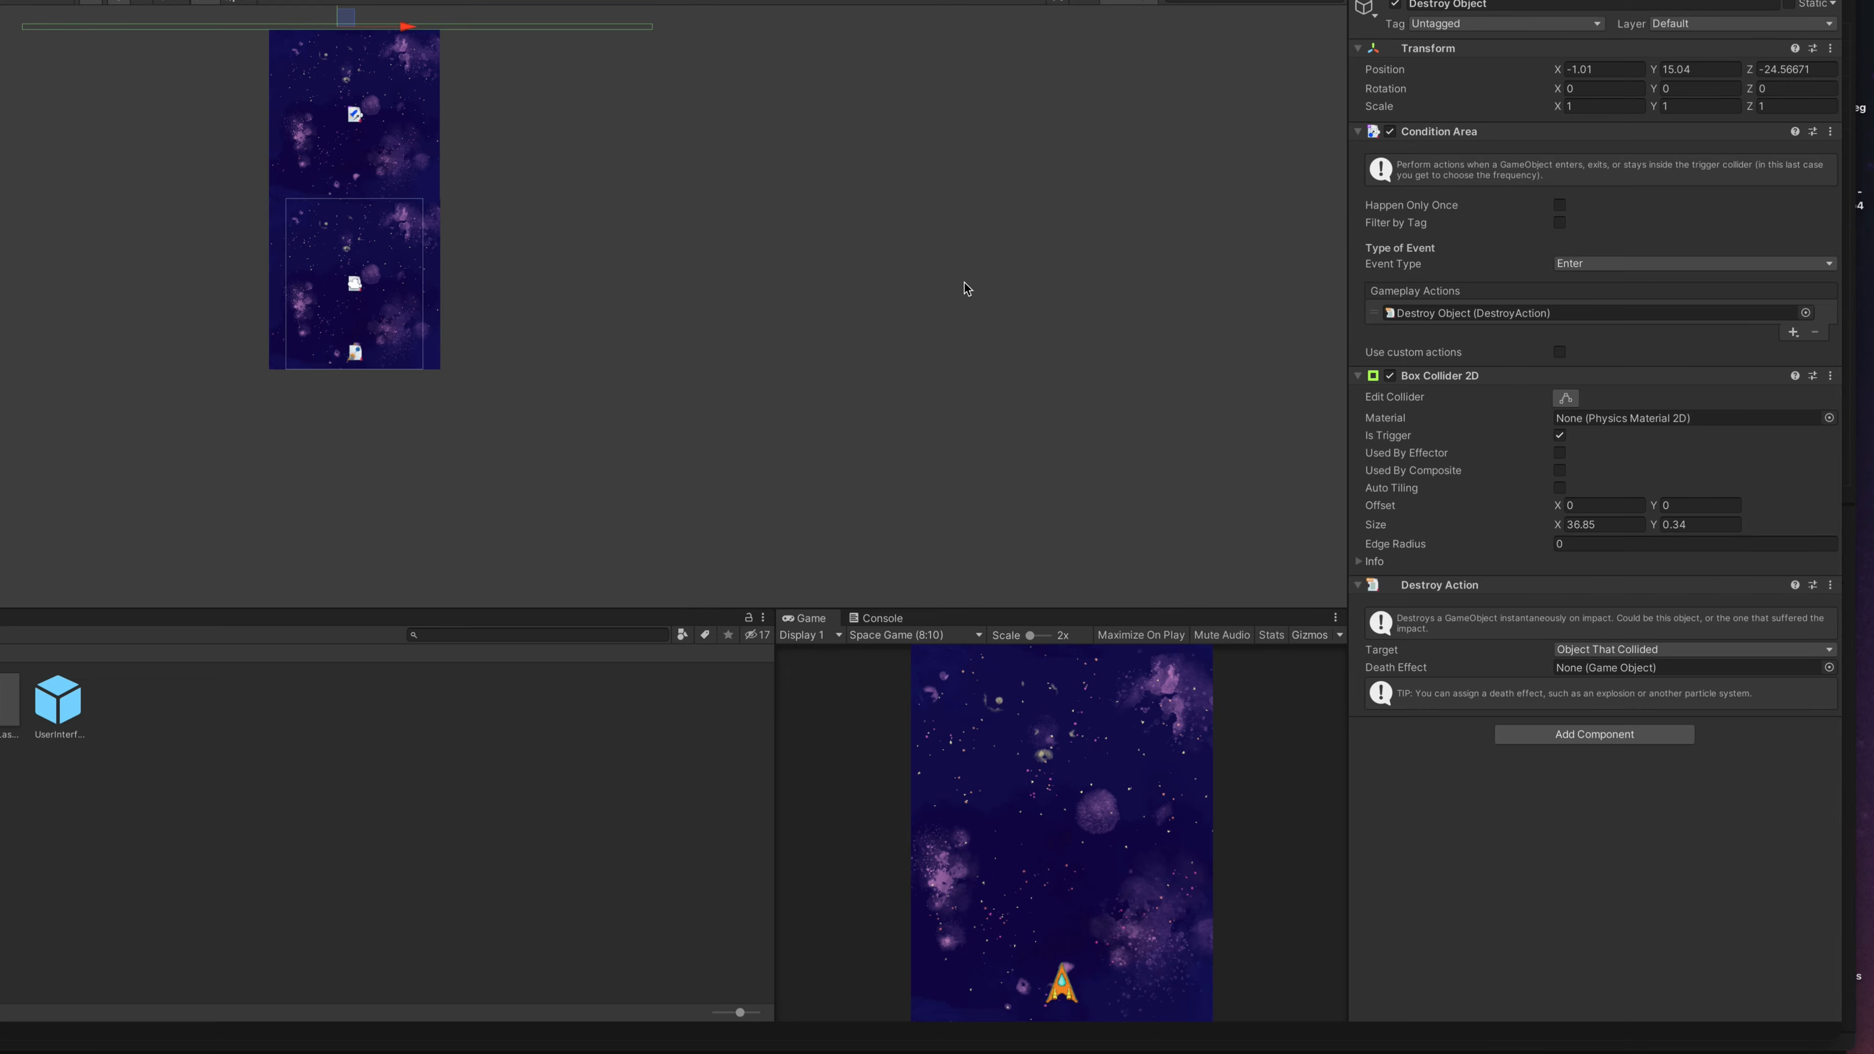
Run the game with the whole wide collider in view, check how the backgrounds scroll, and stop play mode.
scroll(963, 283, "down", 8)
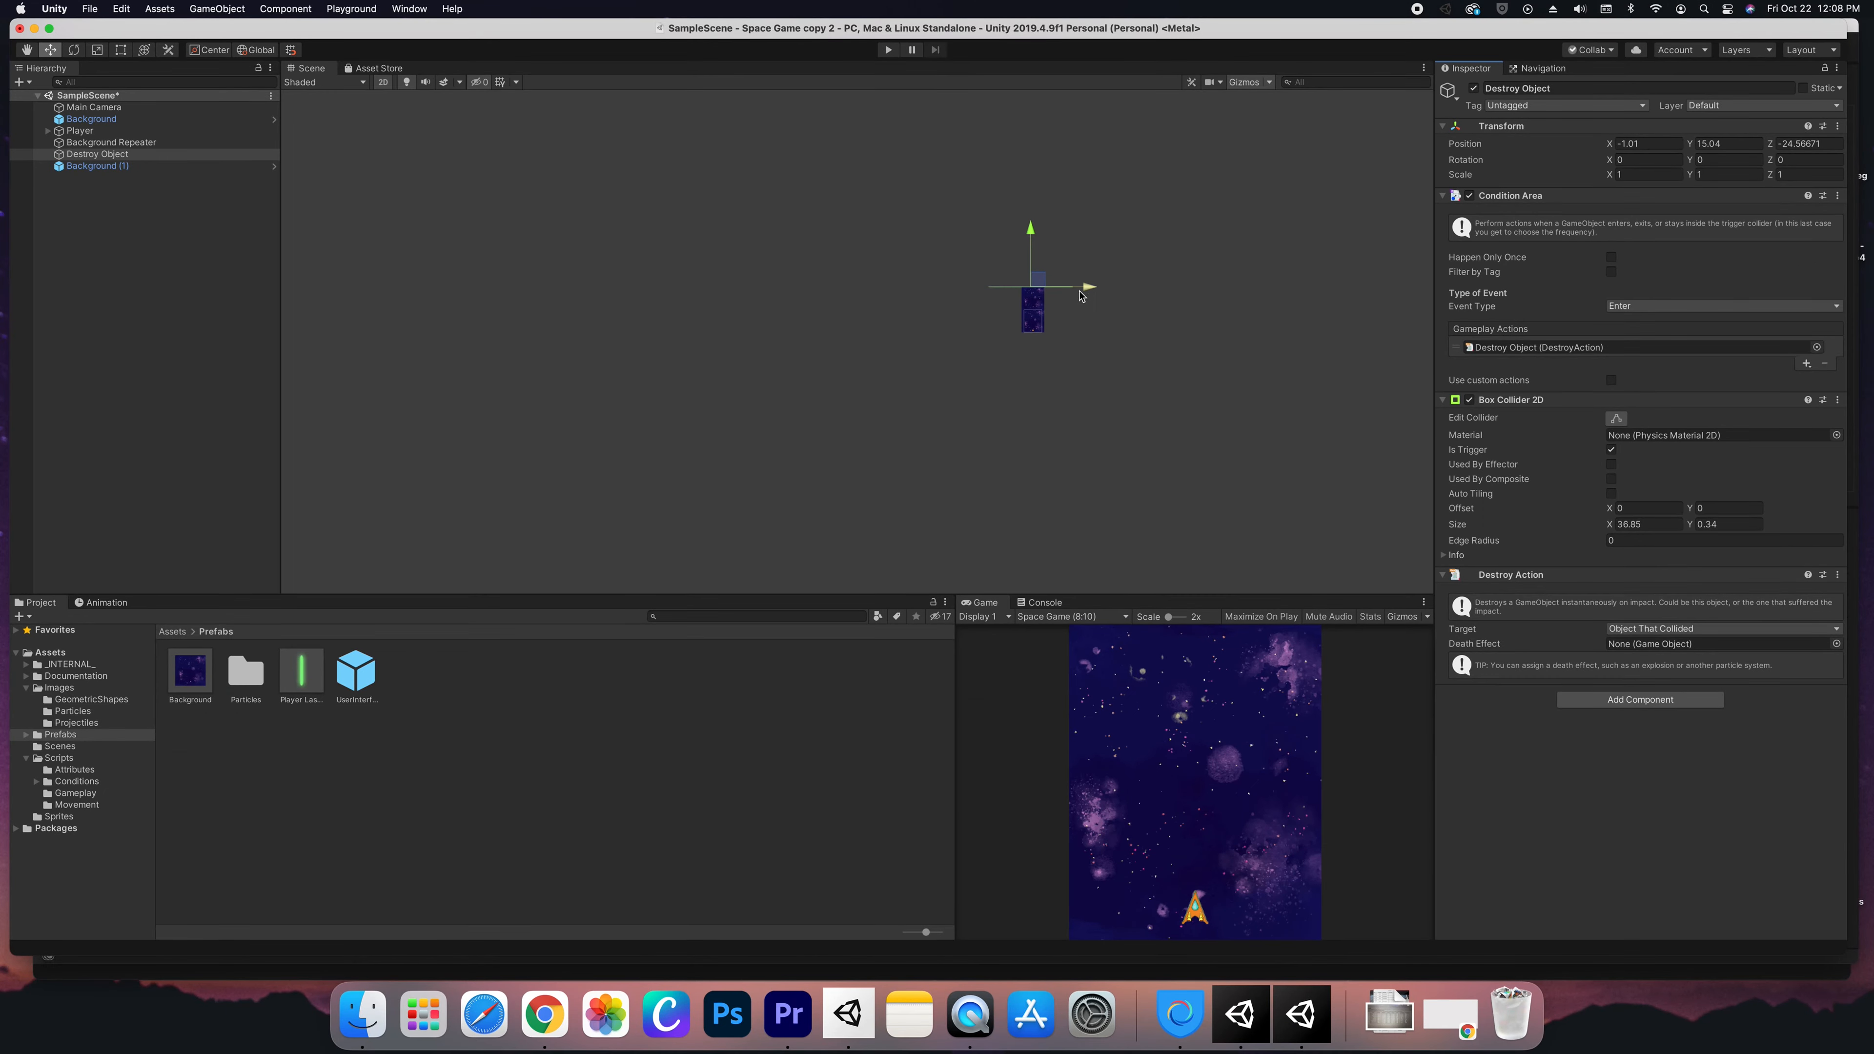
scroll(900, 218, "up", 5)
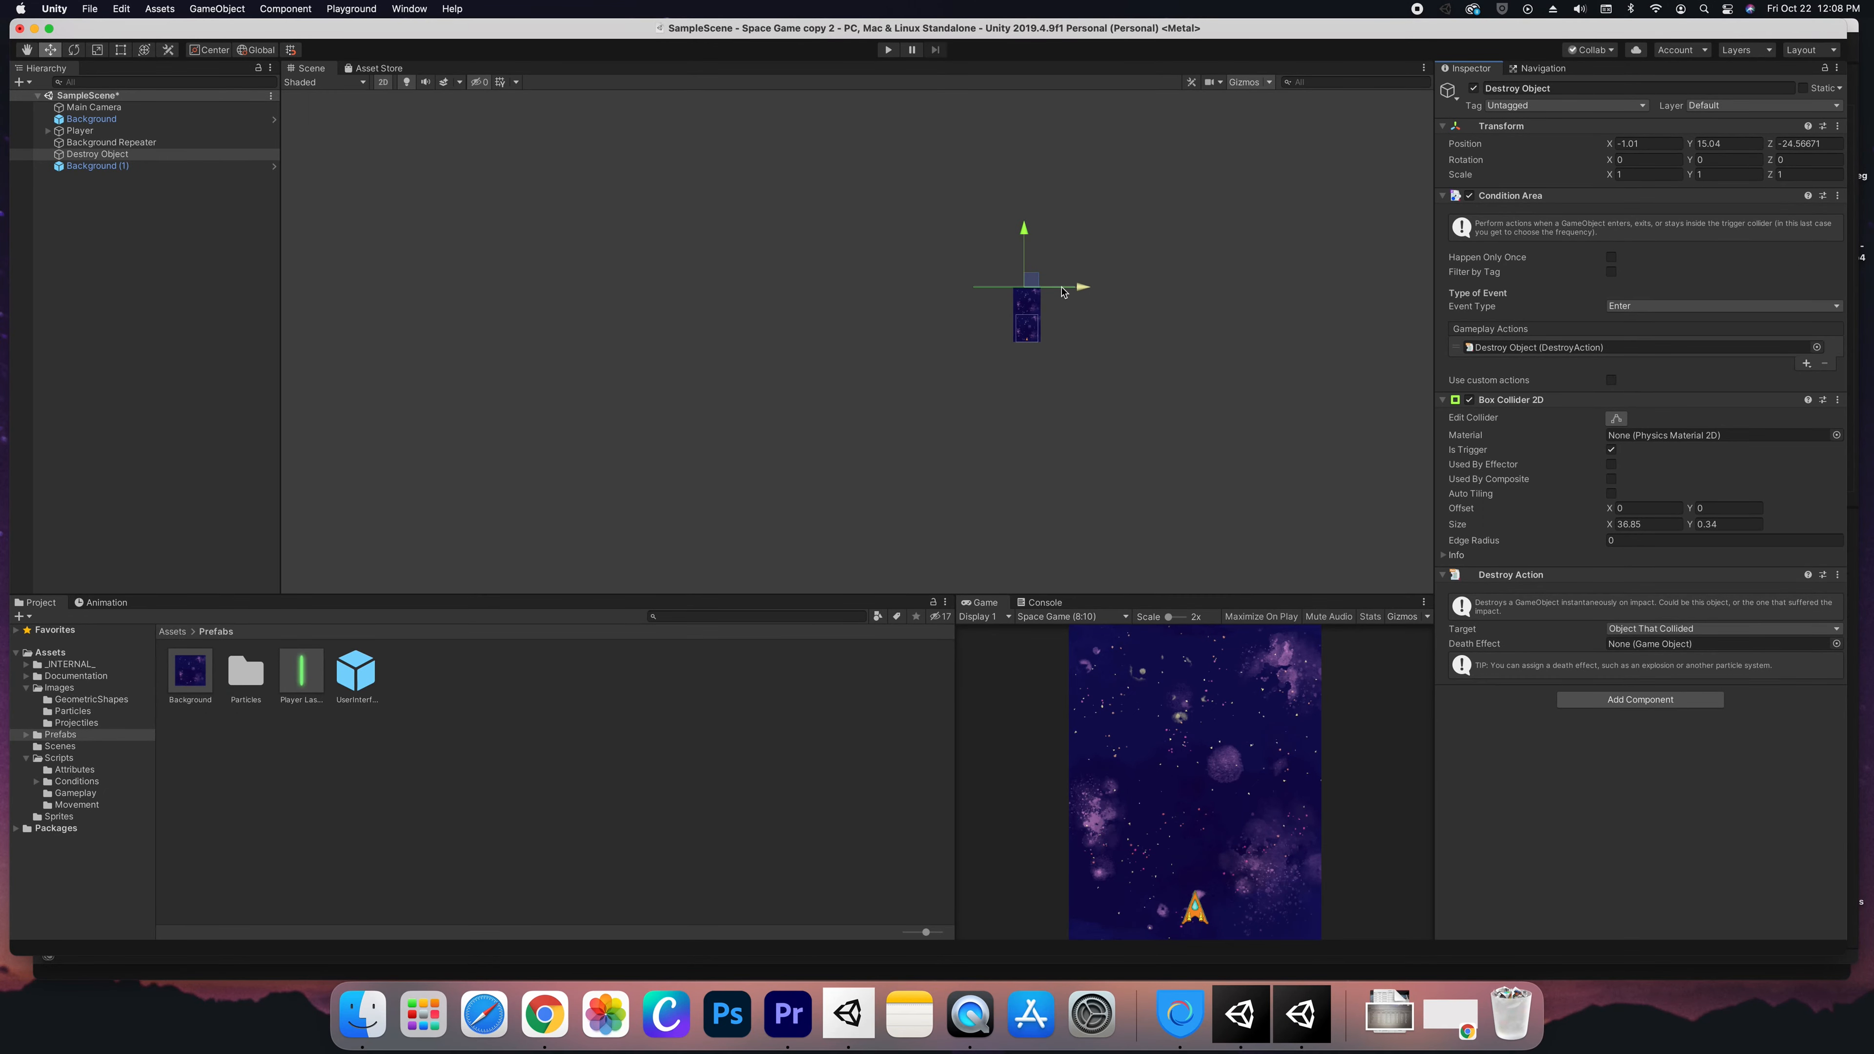
scroll(1061, 291, "up", 3)
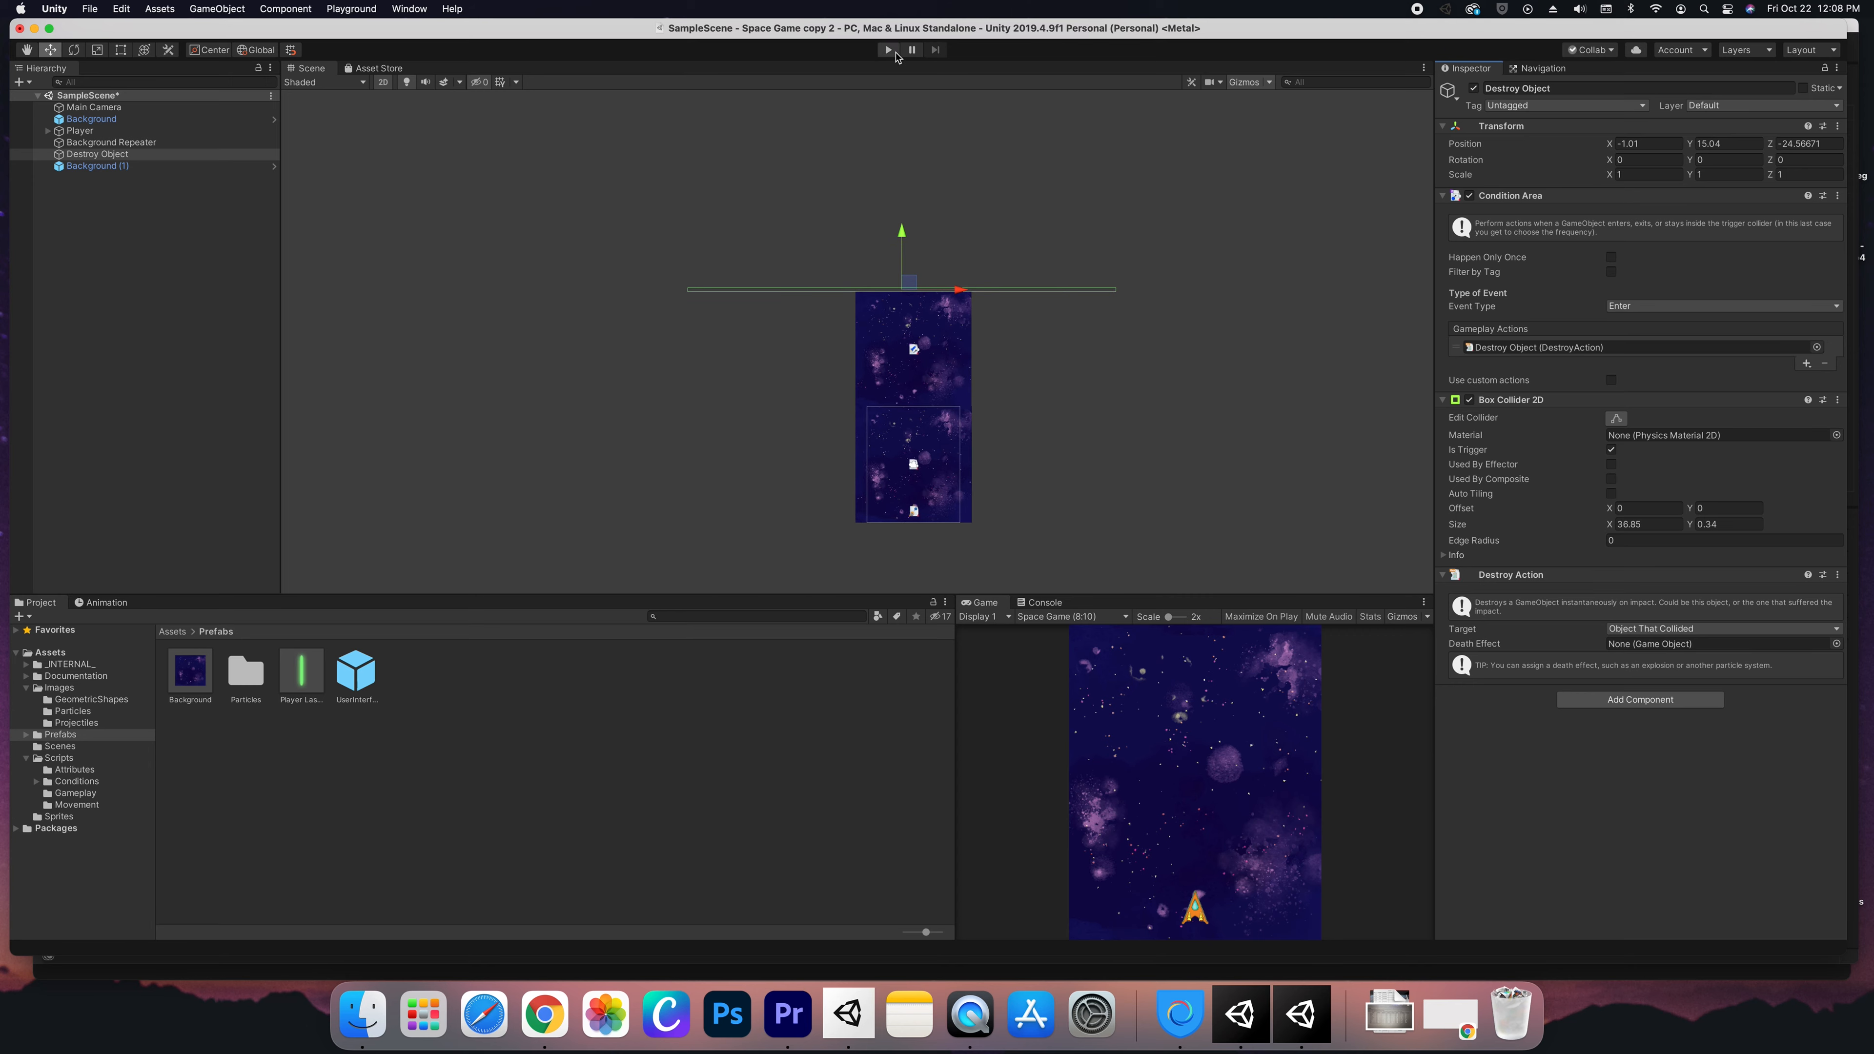
left_click(890, 50)
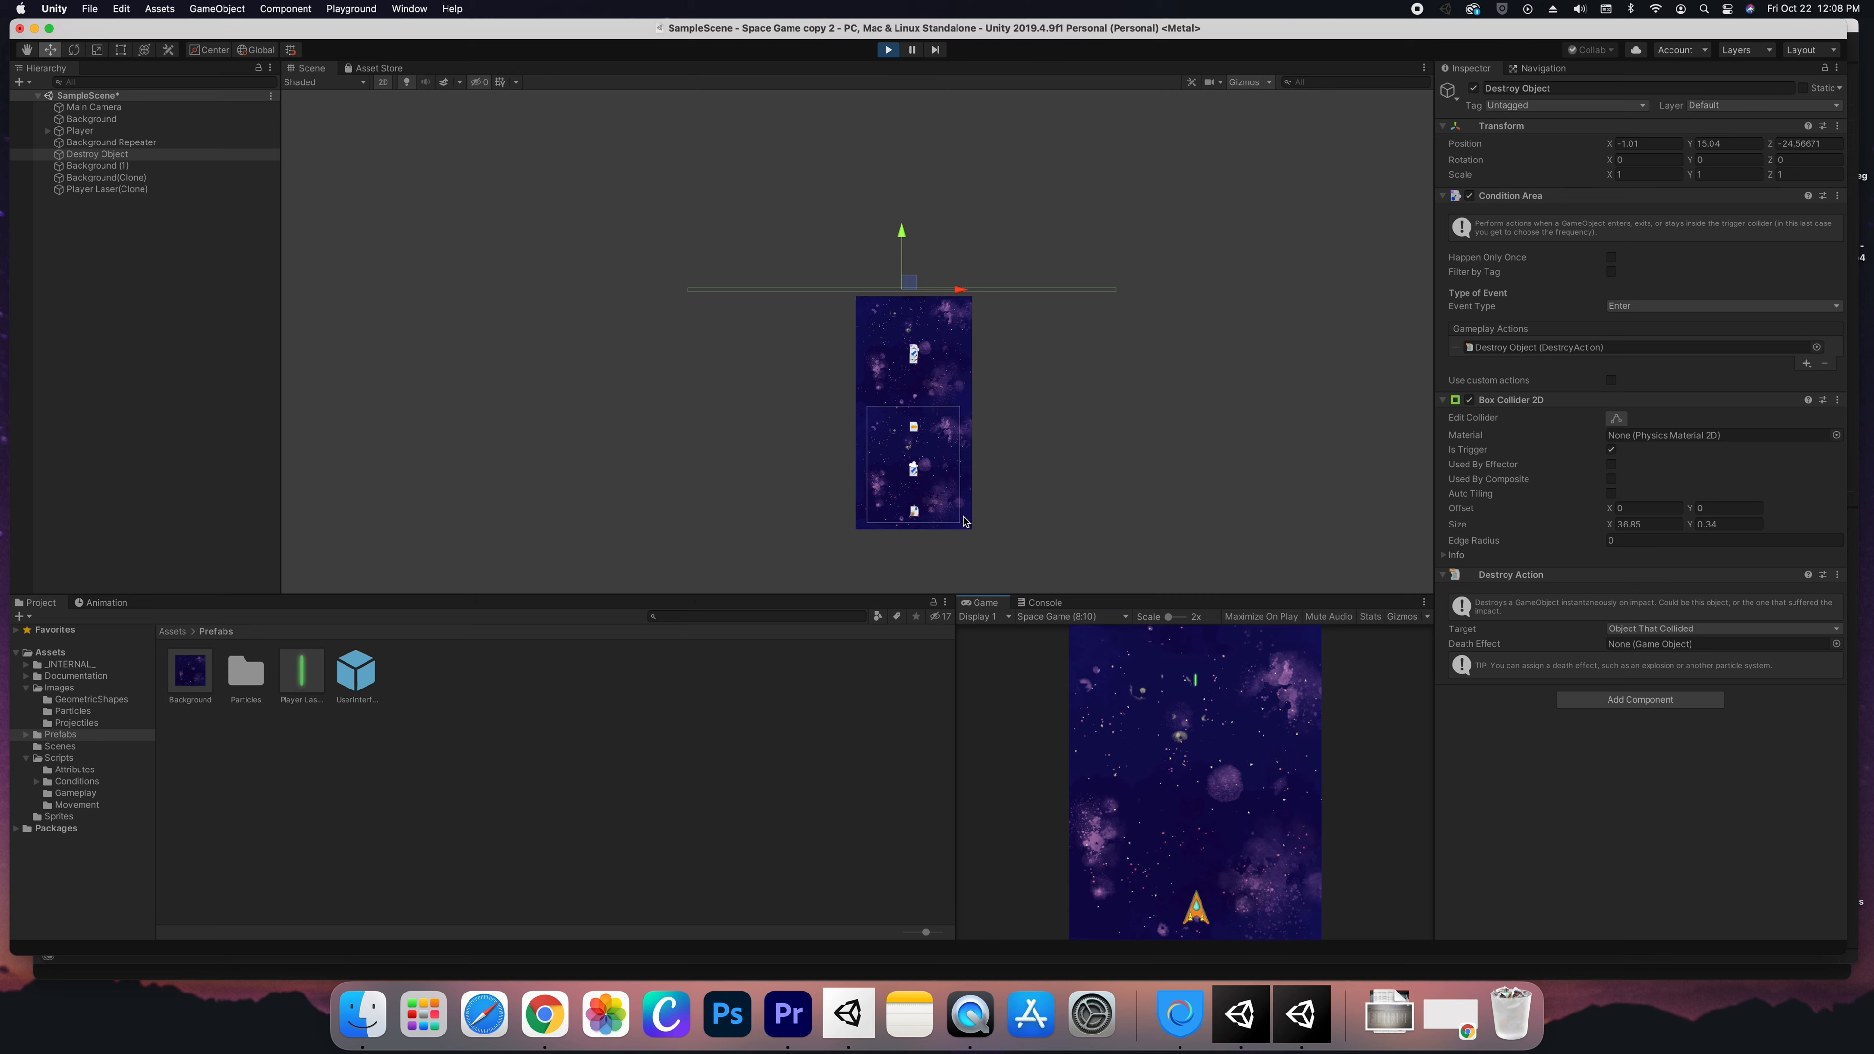
scroll(942, 463, "up", 4)
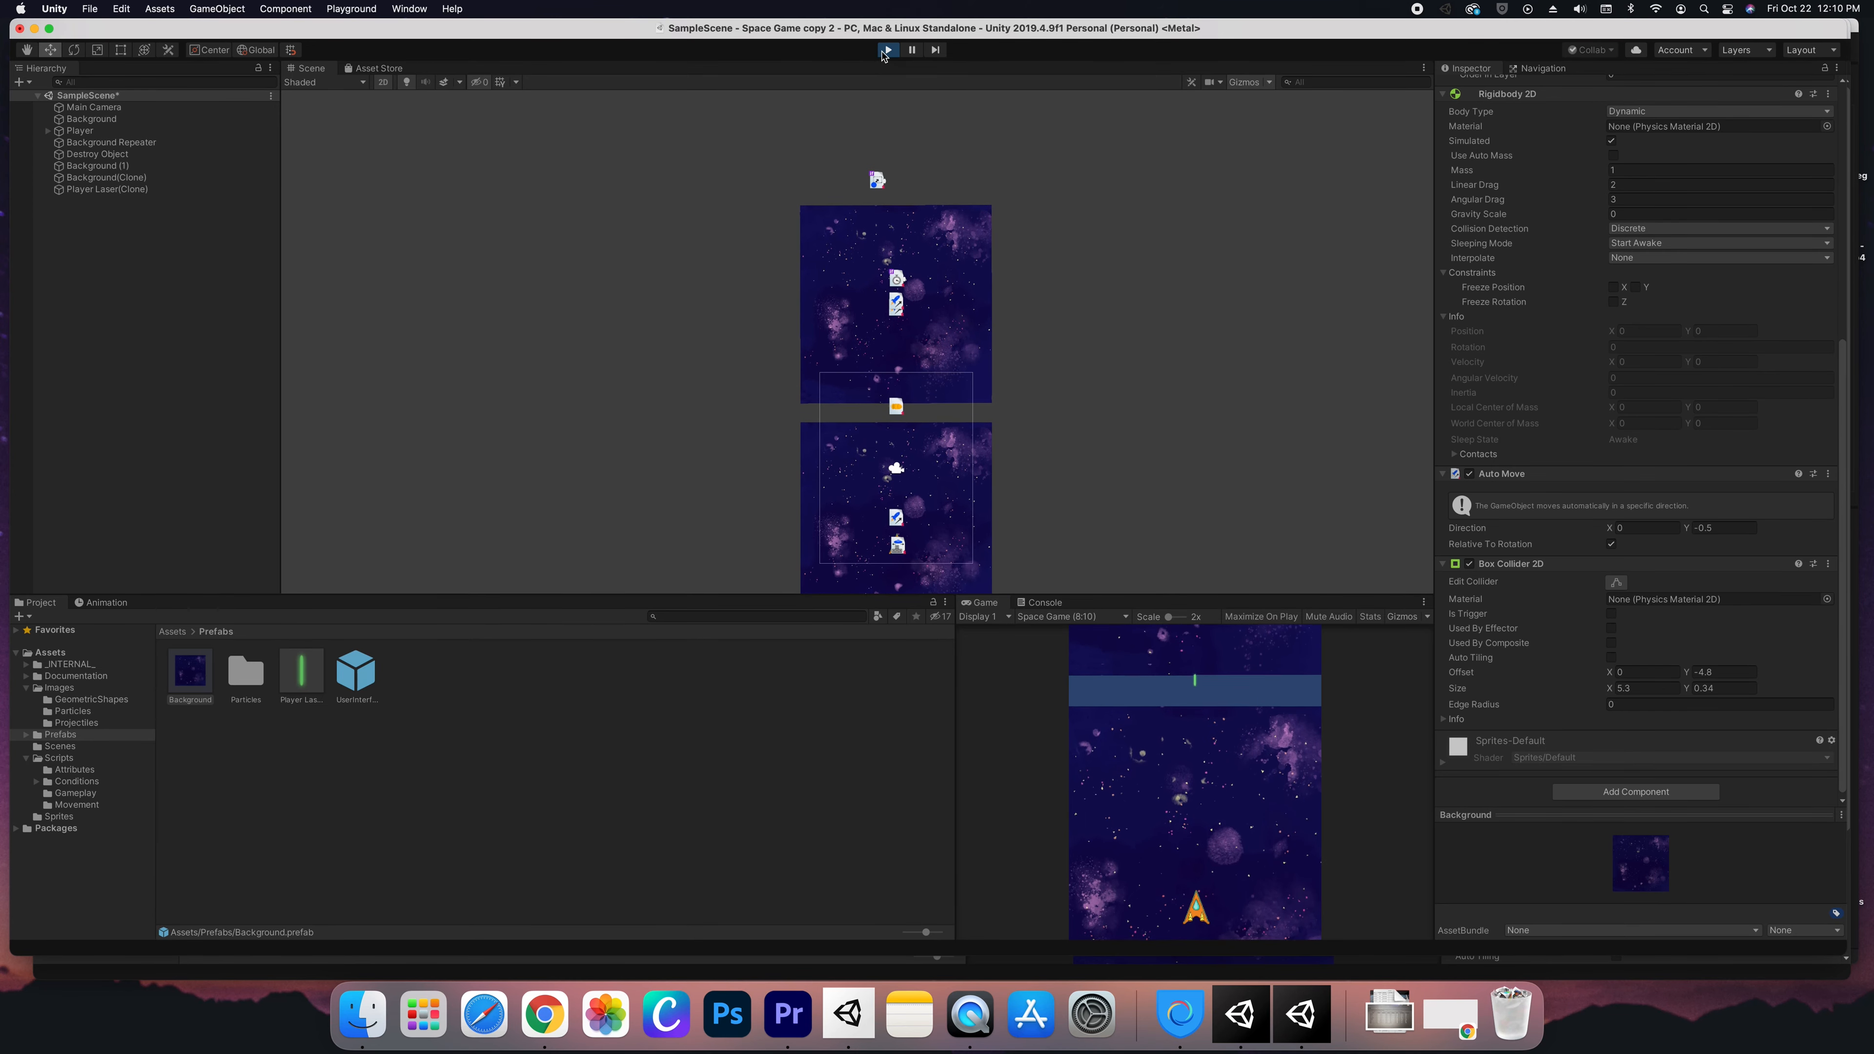
left_click(888, 49)
Make the Background prefab's box collider a trigger.
left_click(193, 686)
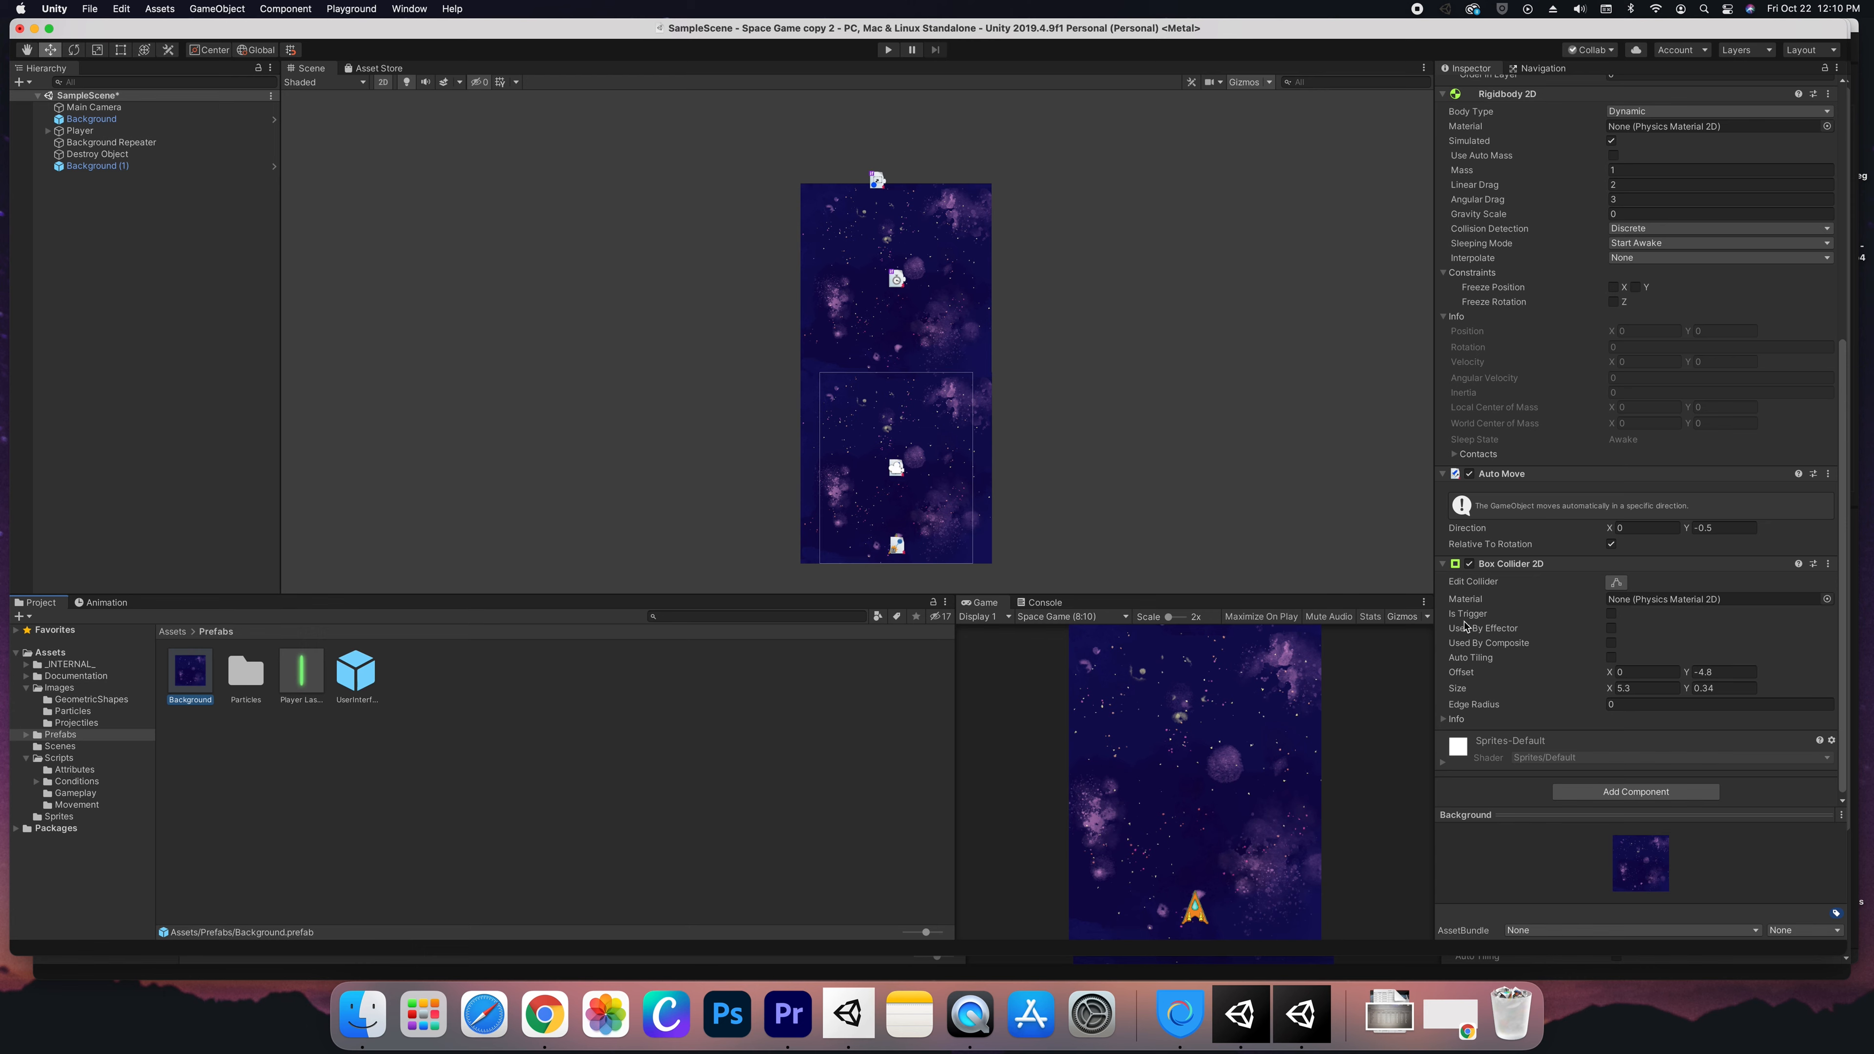
left_click(1612, 616)
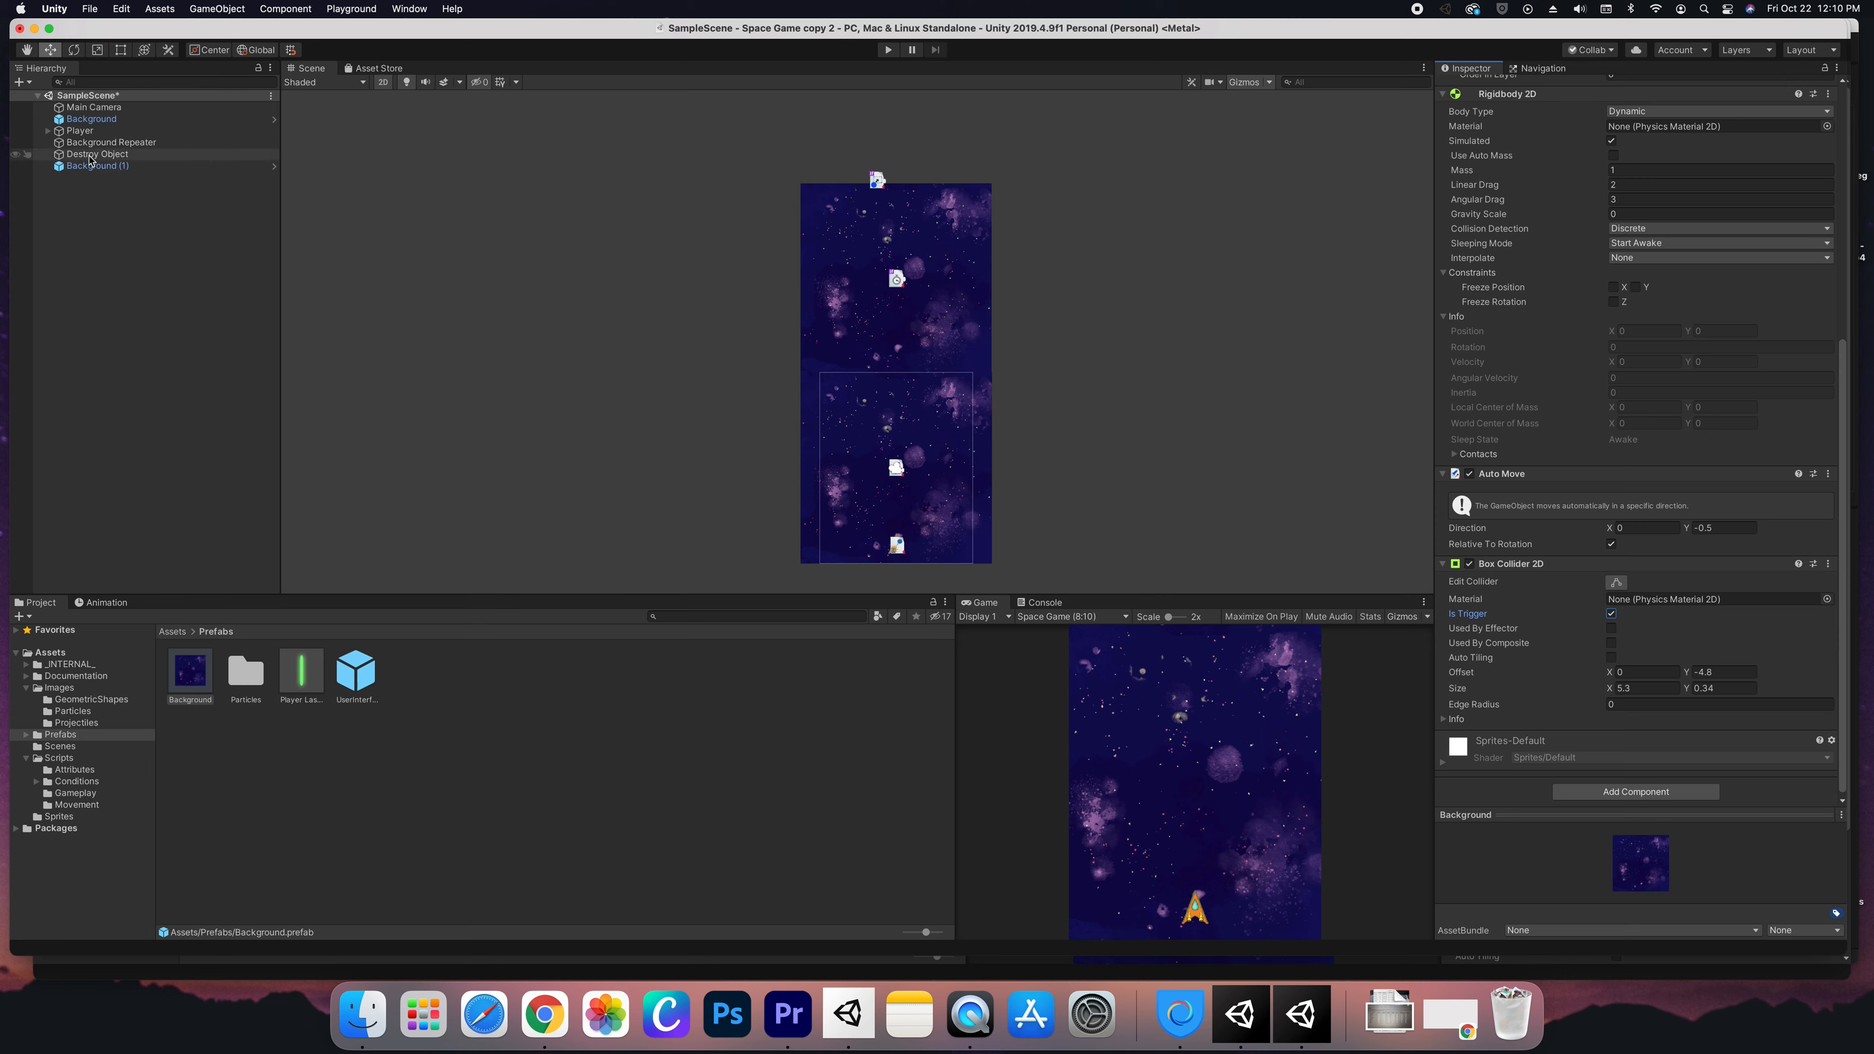
Select Destroy Object, play the game to check what happens to the fired lasers and cloned backgrounds, and stop play mode.
left_click(90, 155)
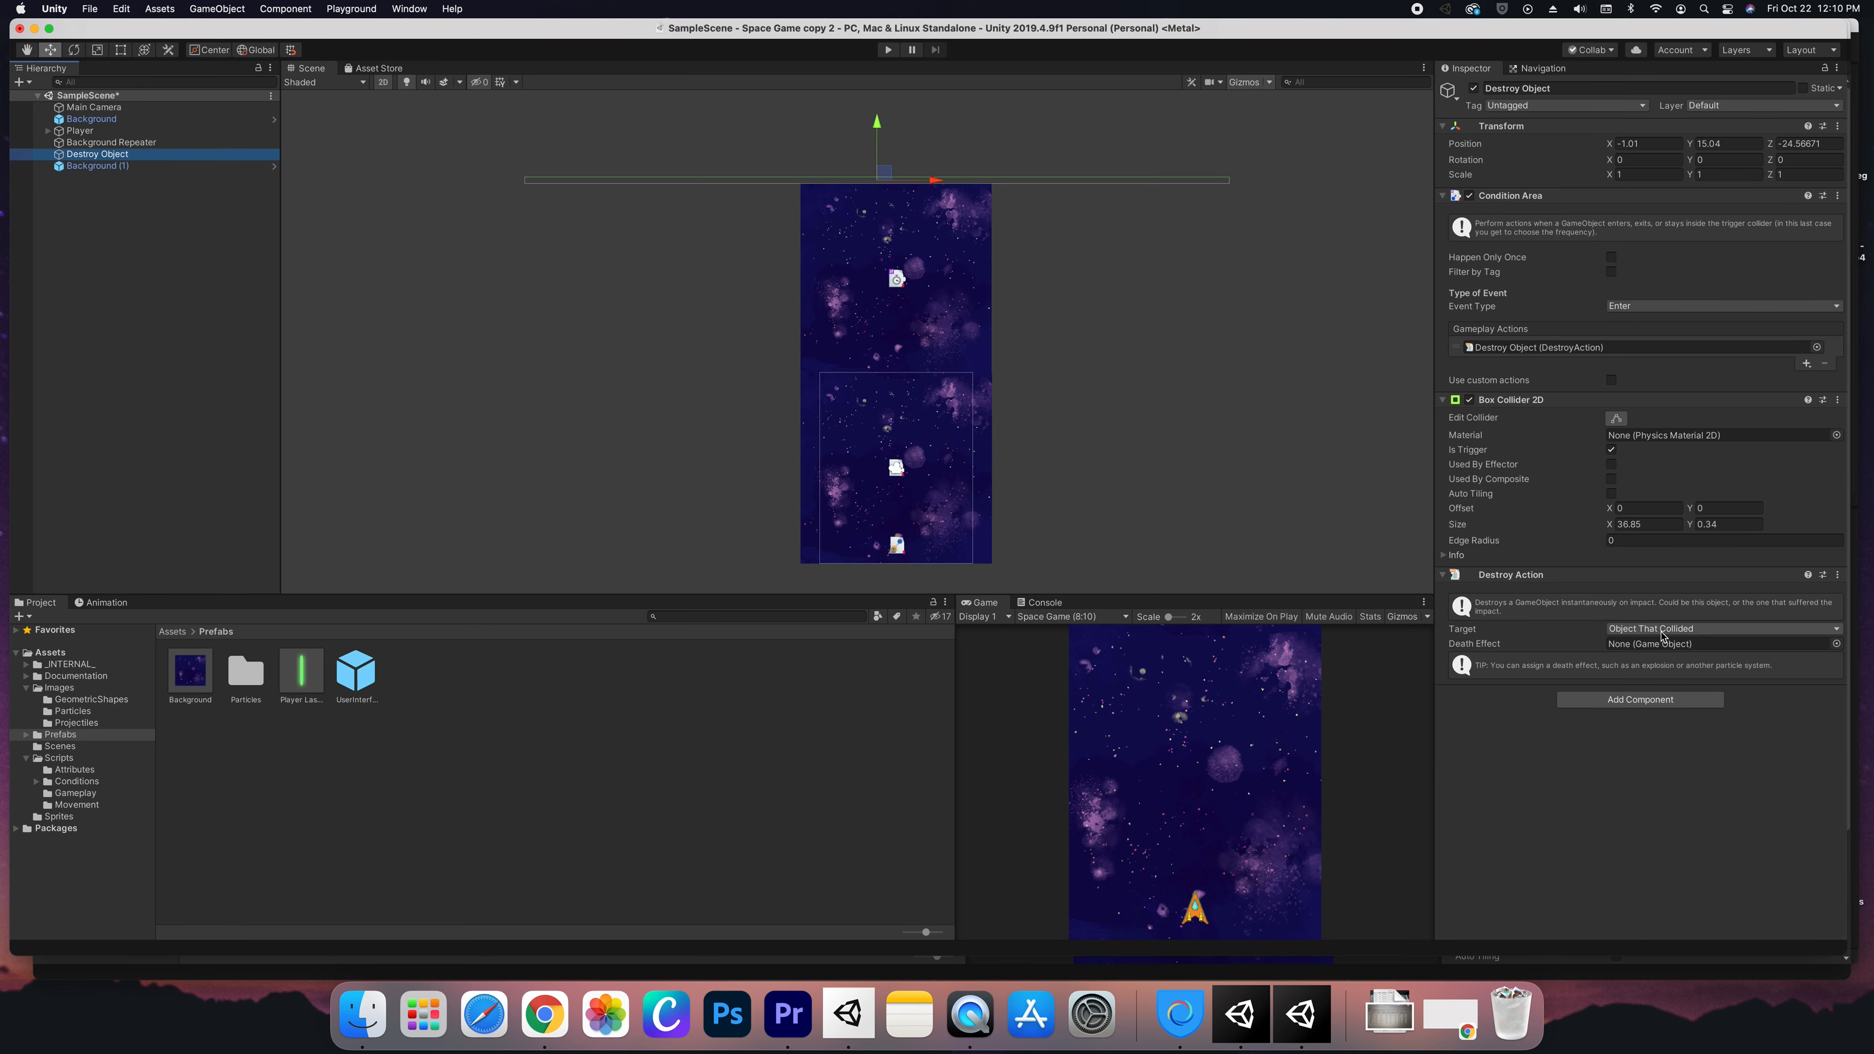
left_click(887, 49)
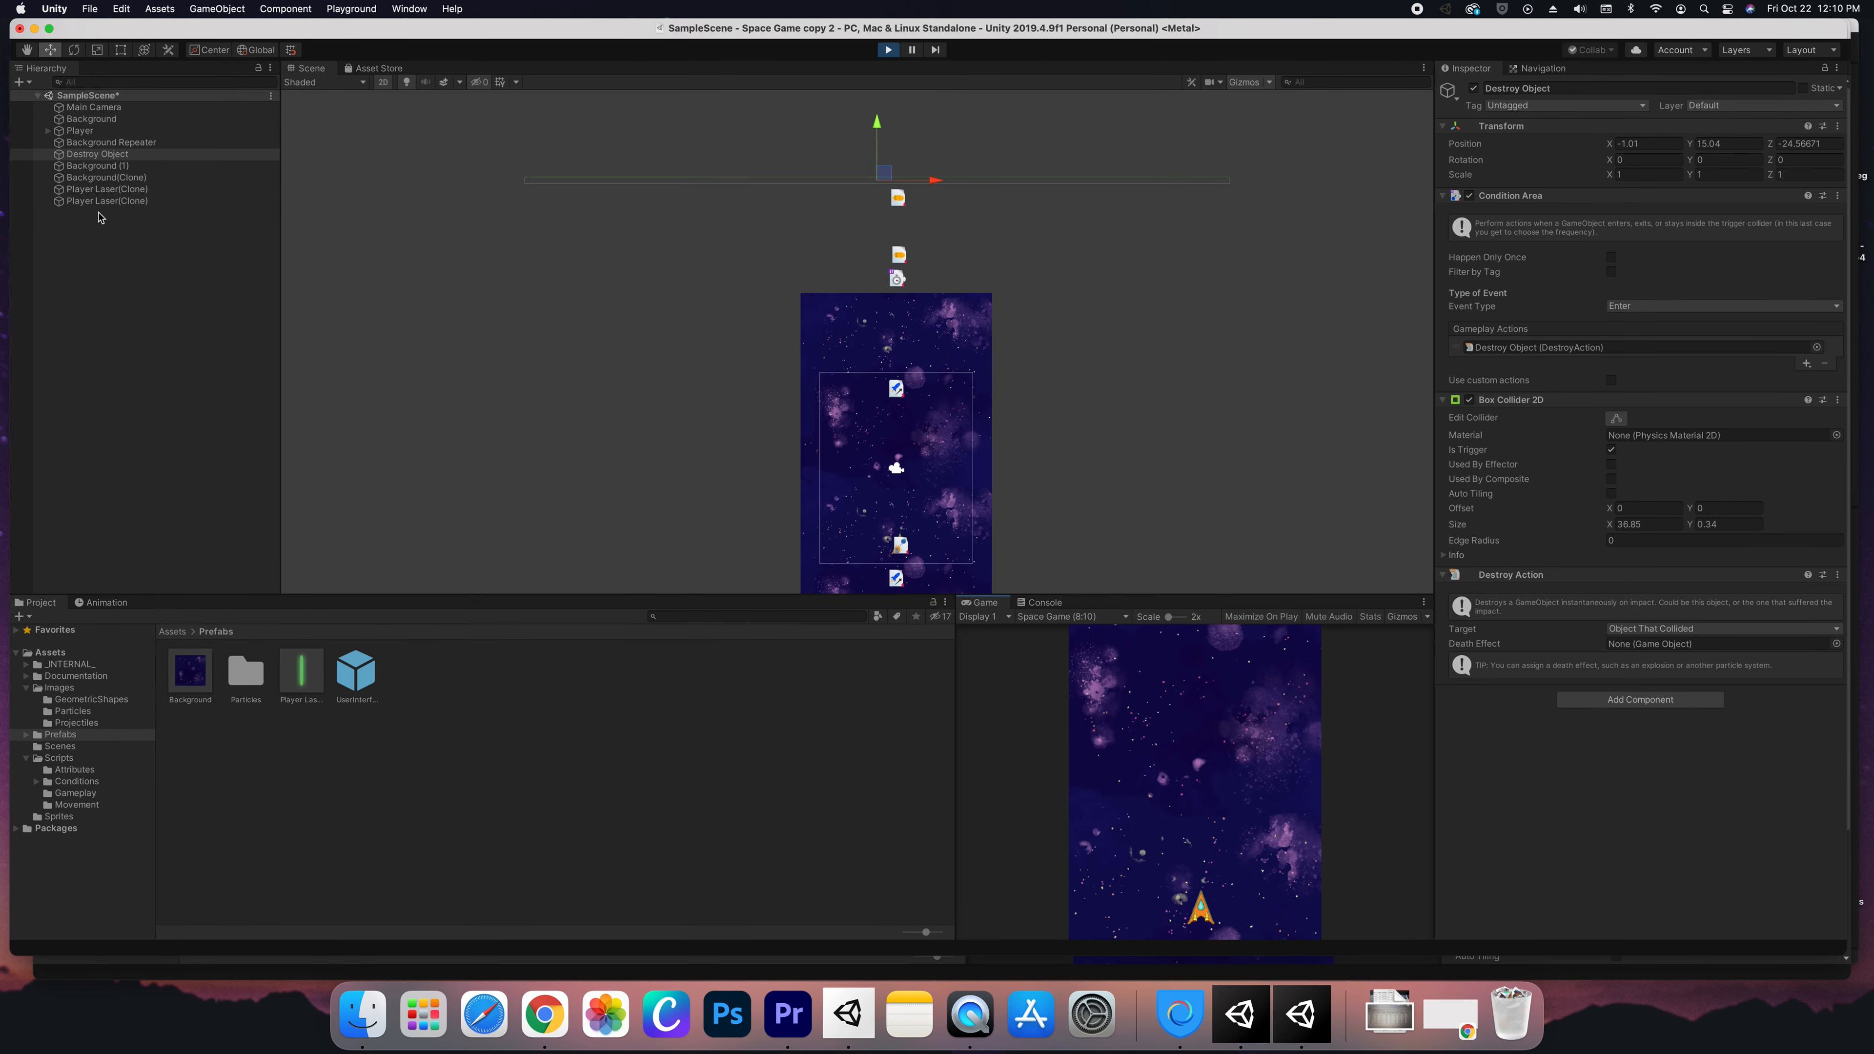
left_click(889, 52)
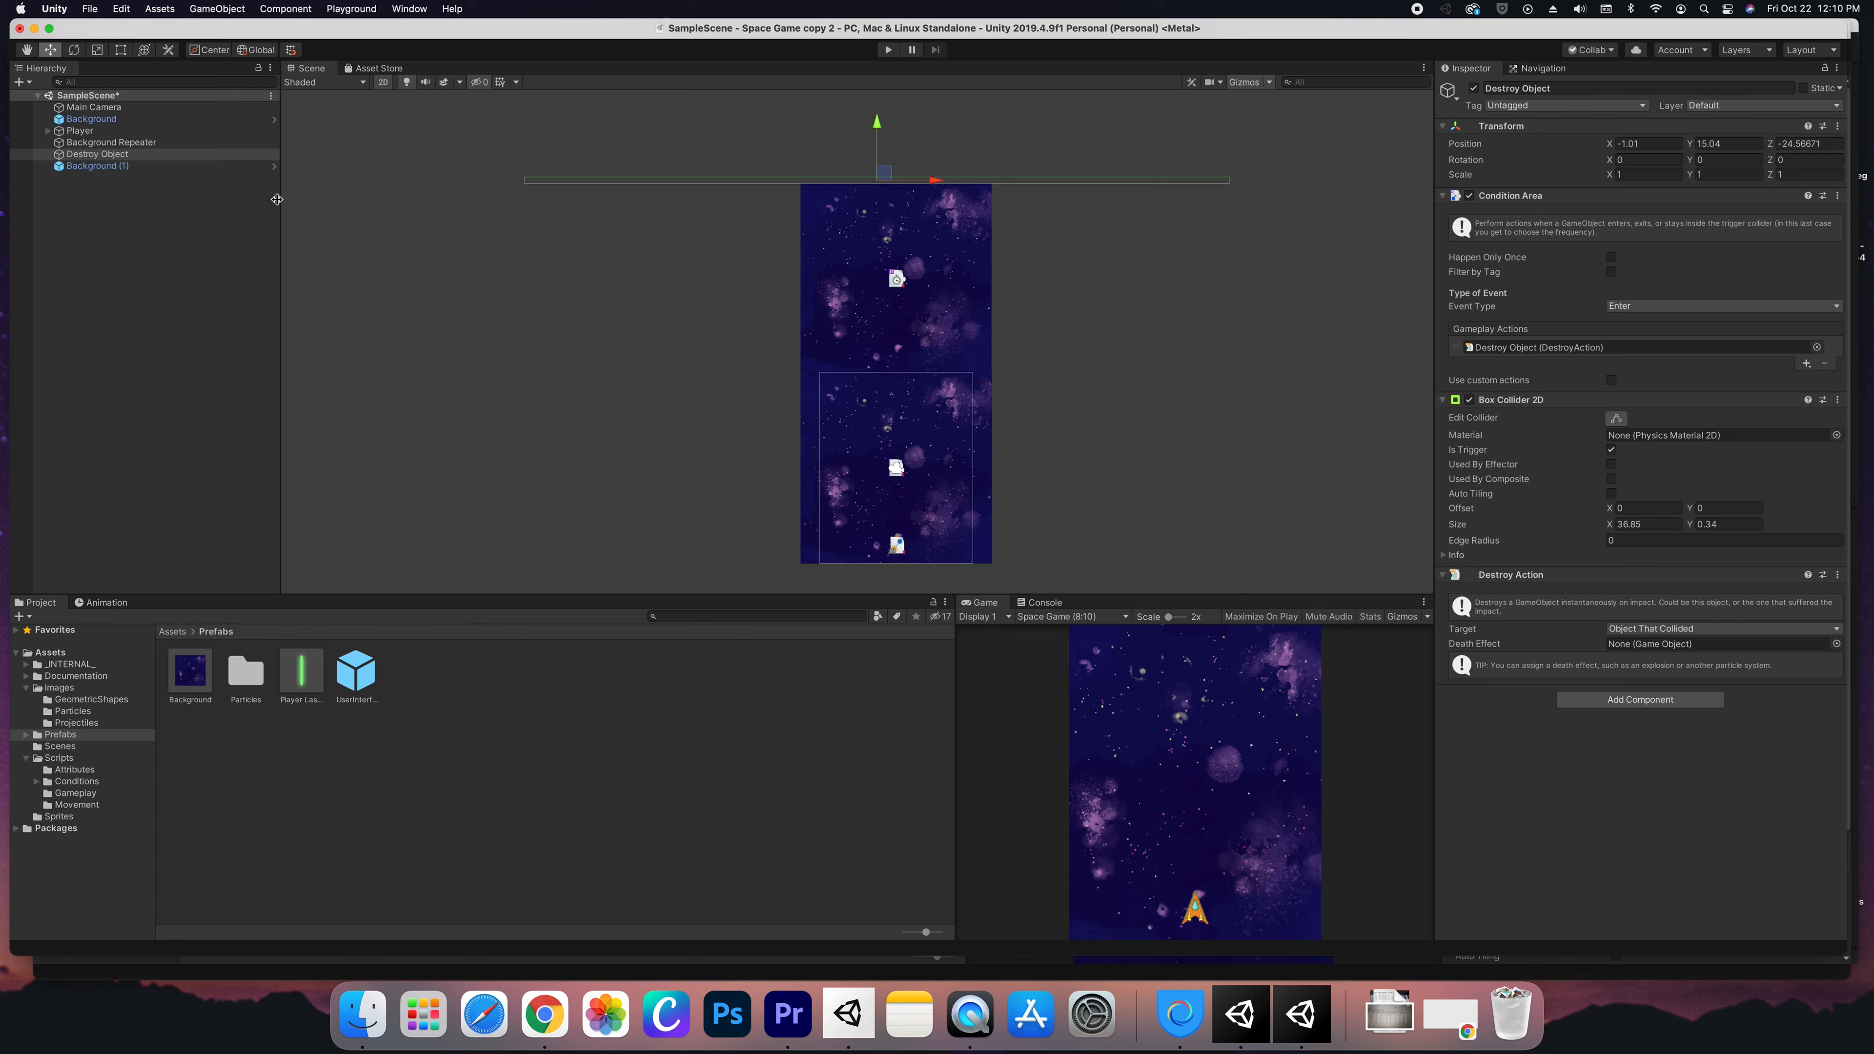
Move the Background (1) copy directly below the original background, to about X 0.04, Y -9.97.
scroll(906, 477, "down", 3)
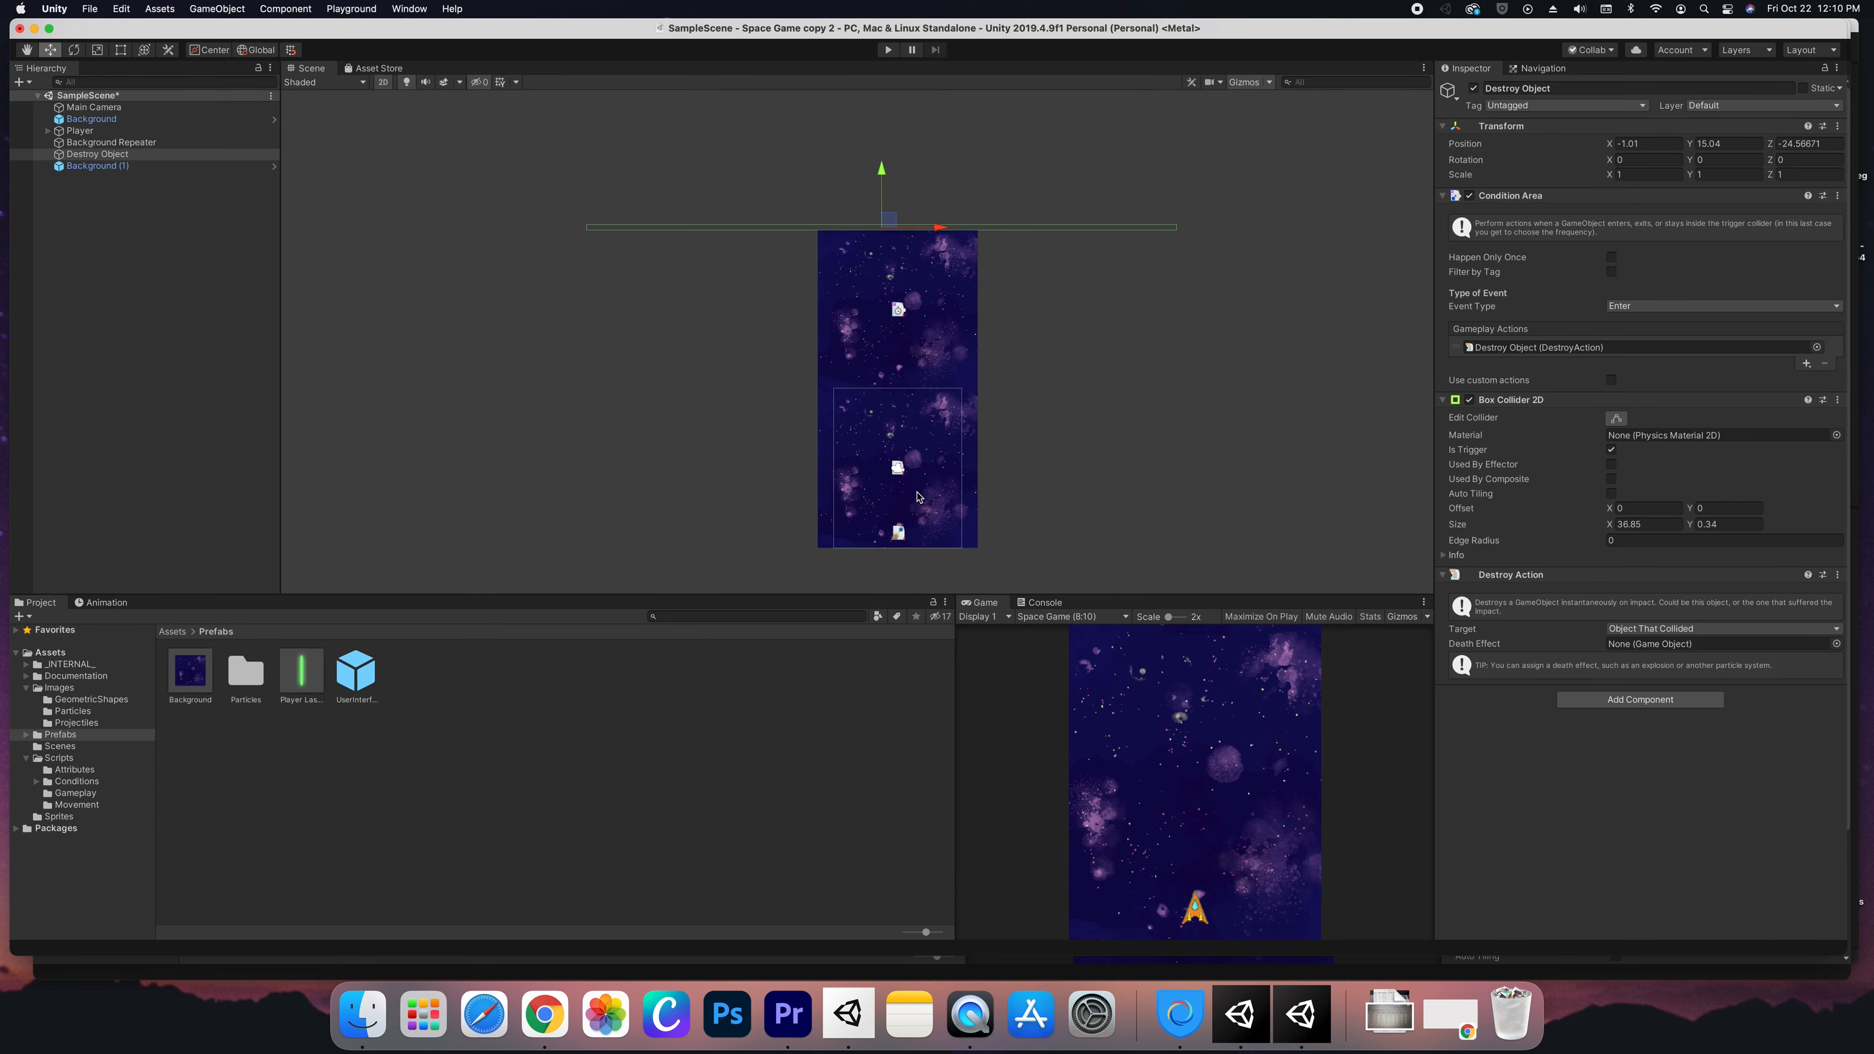
middle_click_drag(915, 486, 841, 381)
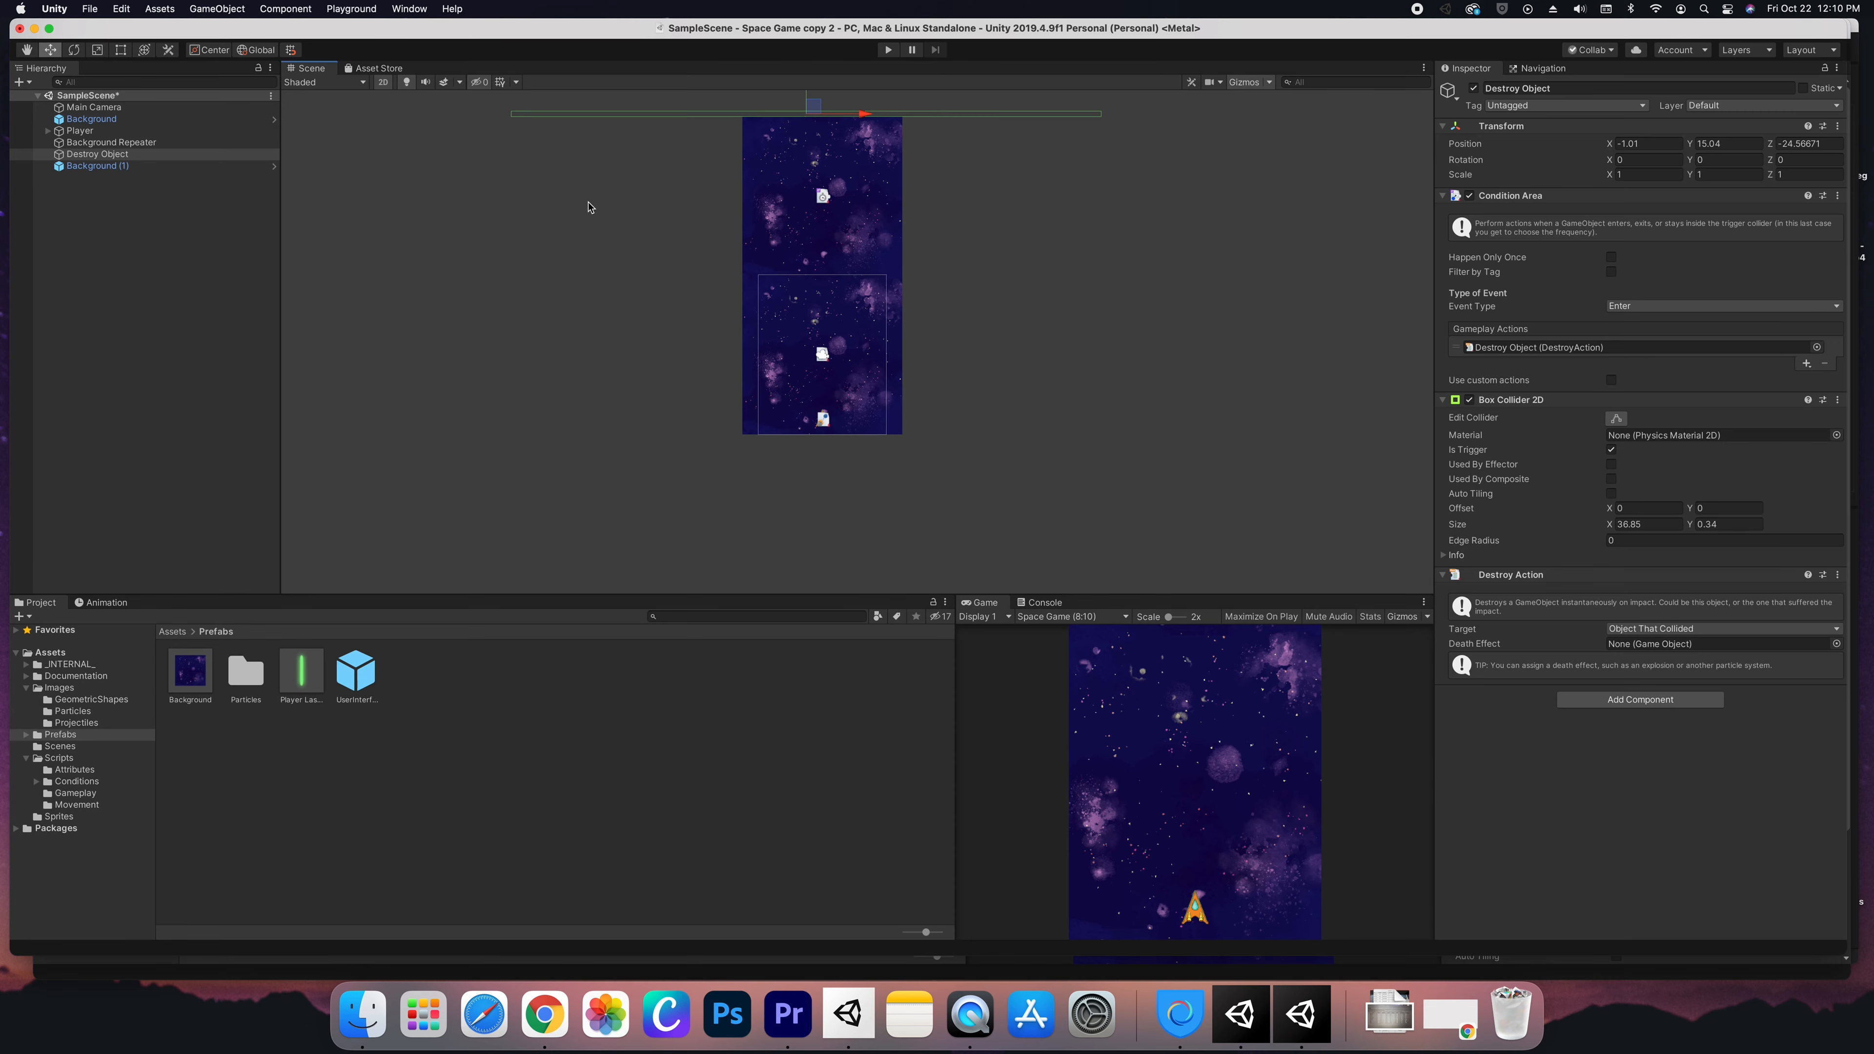
left_click(118, 167)
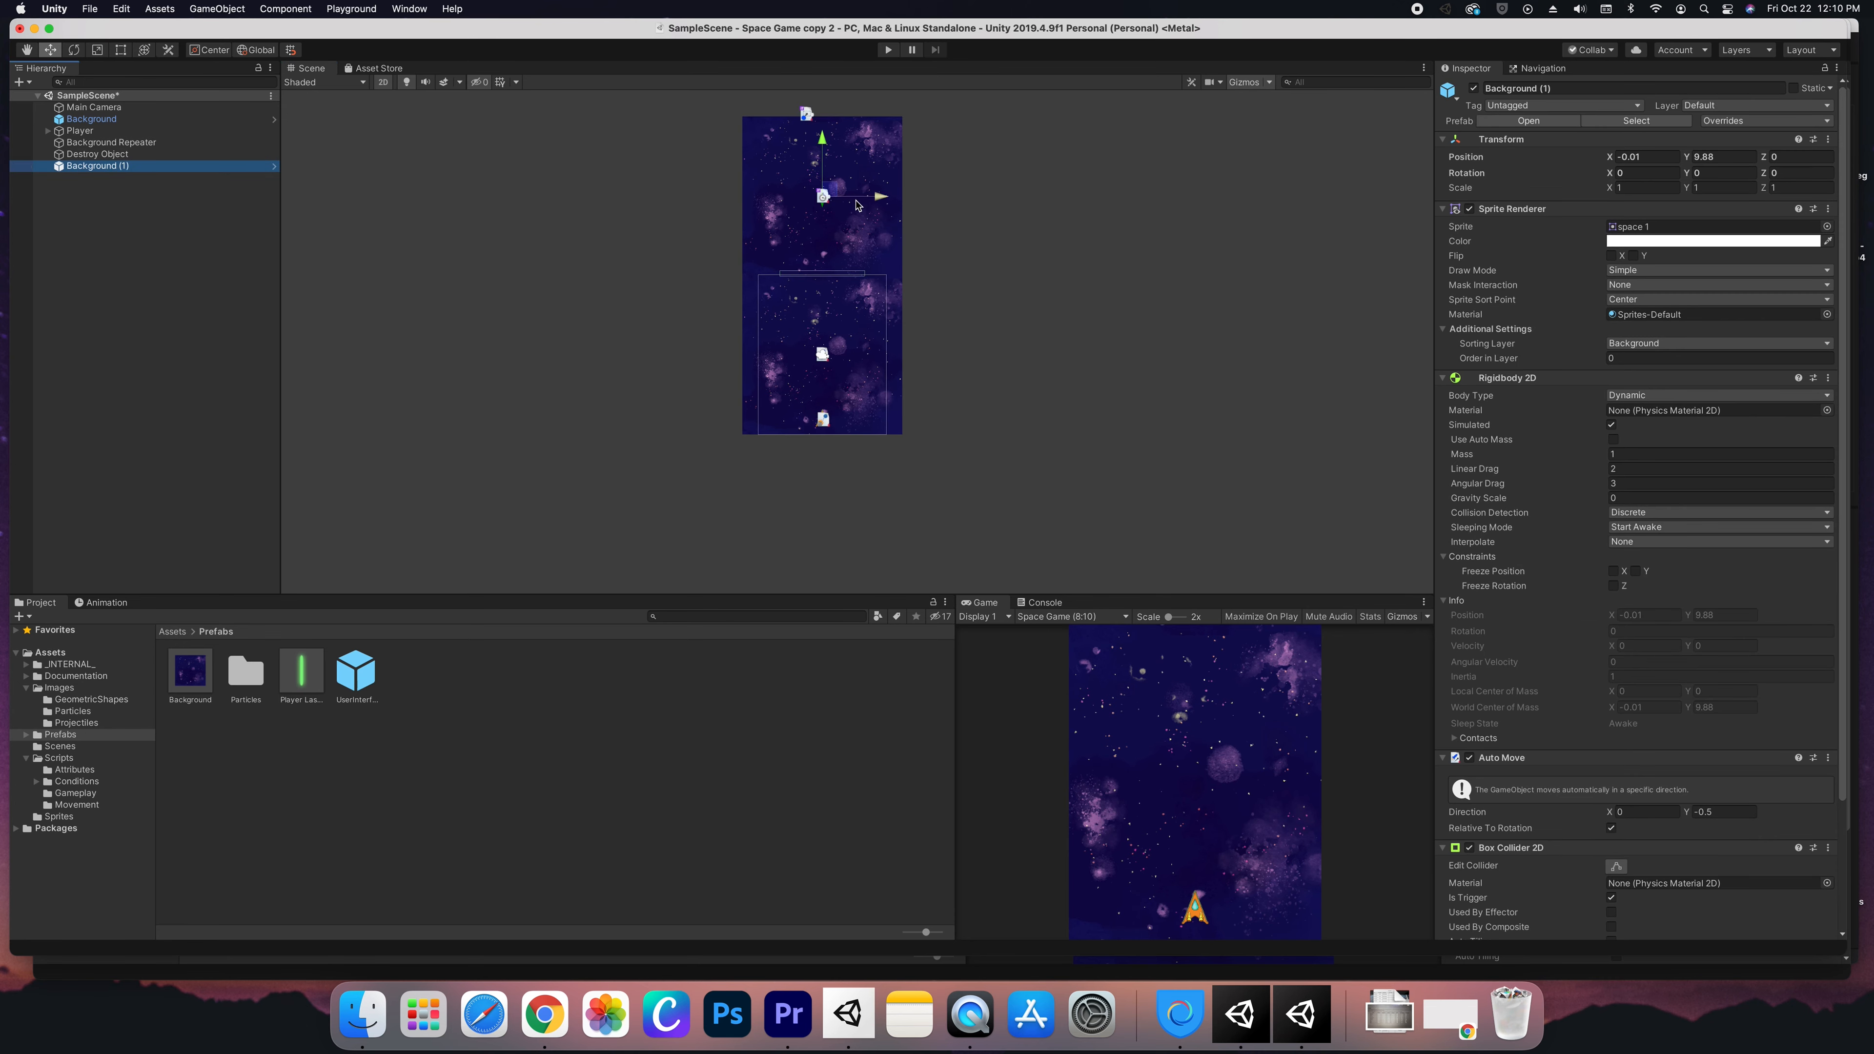
left_click_drag(829, 191, 835, 513)
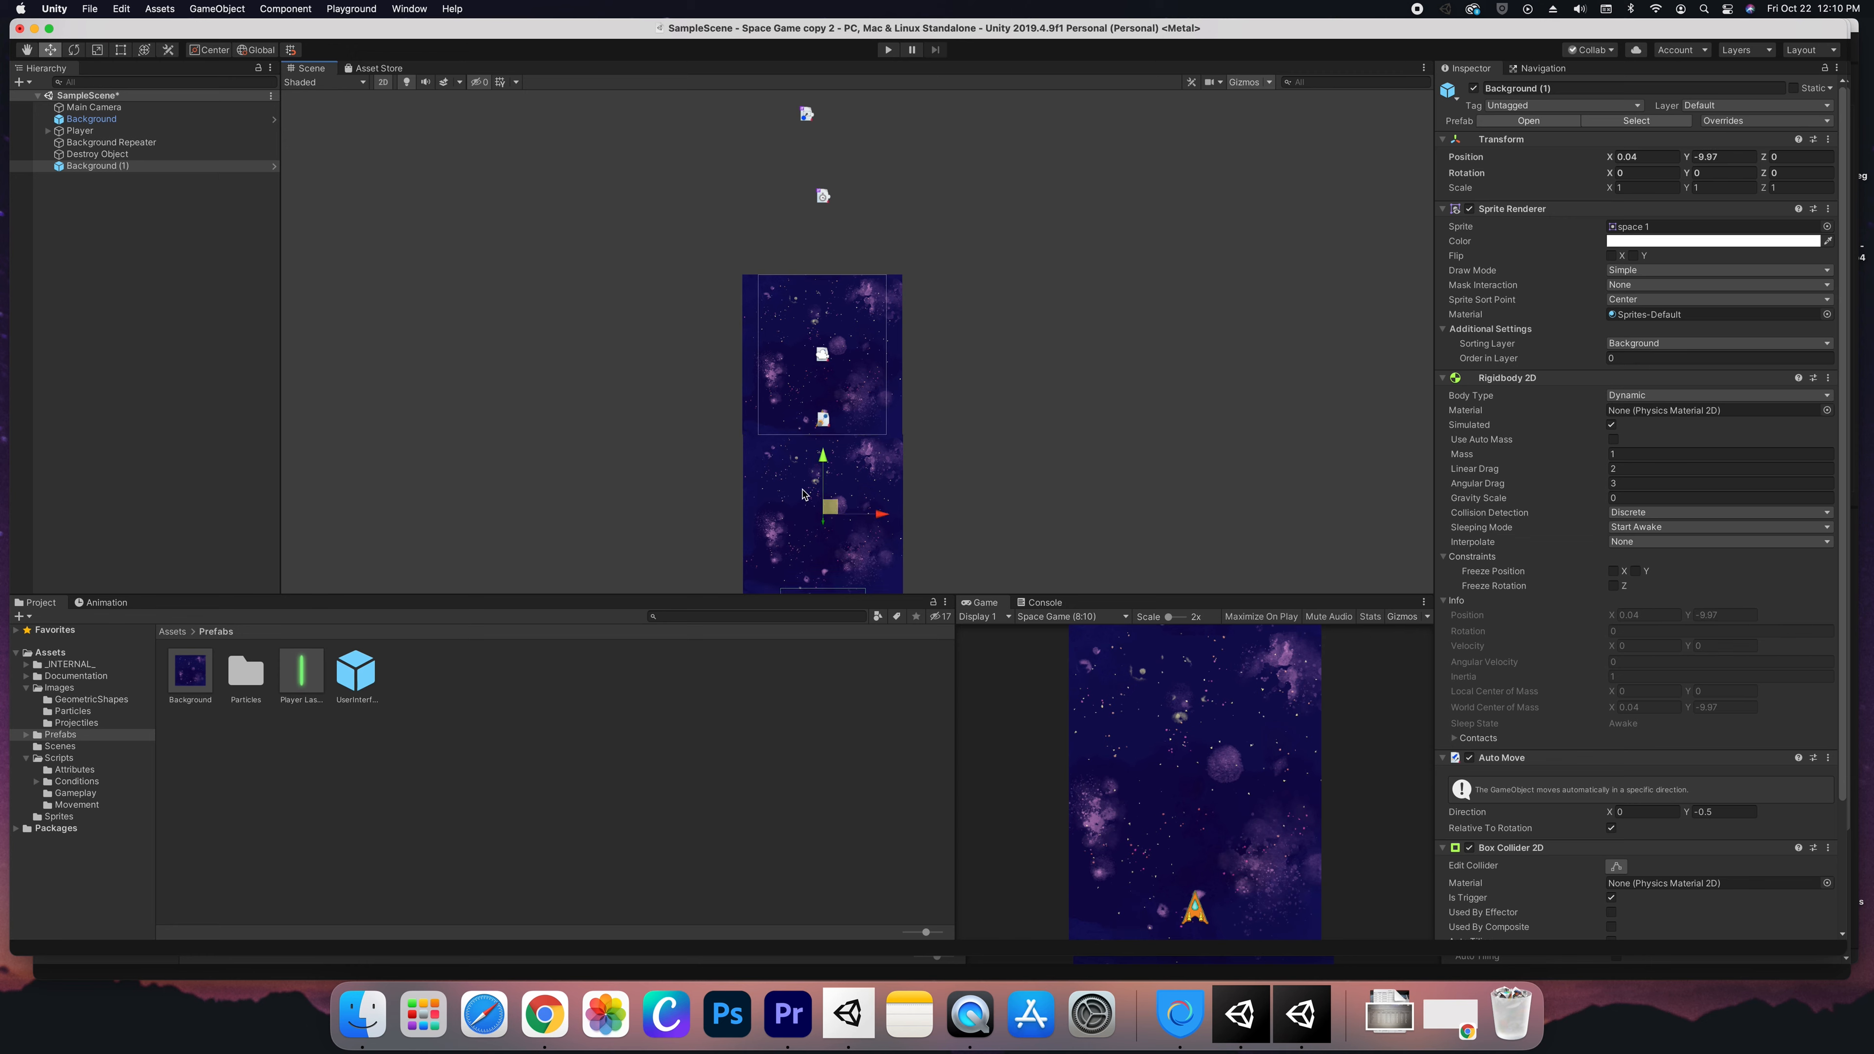
Duplicate Destroy Object as Destroy Object Bottom and rename the original Destroy Object Top.
left_click(99, 156)
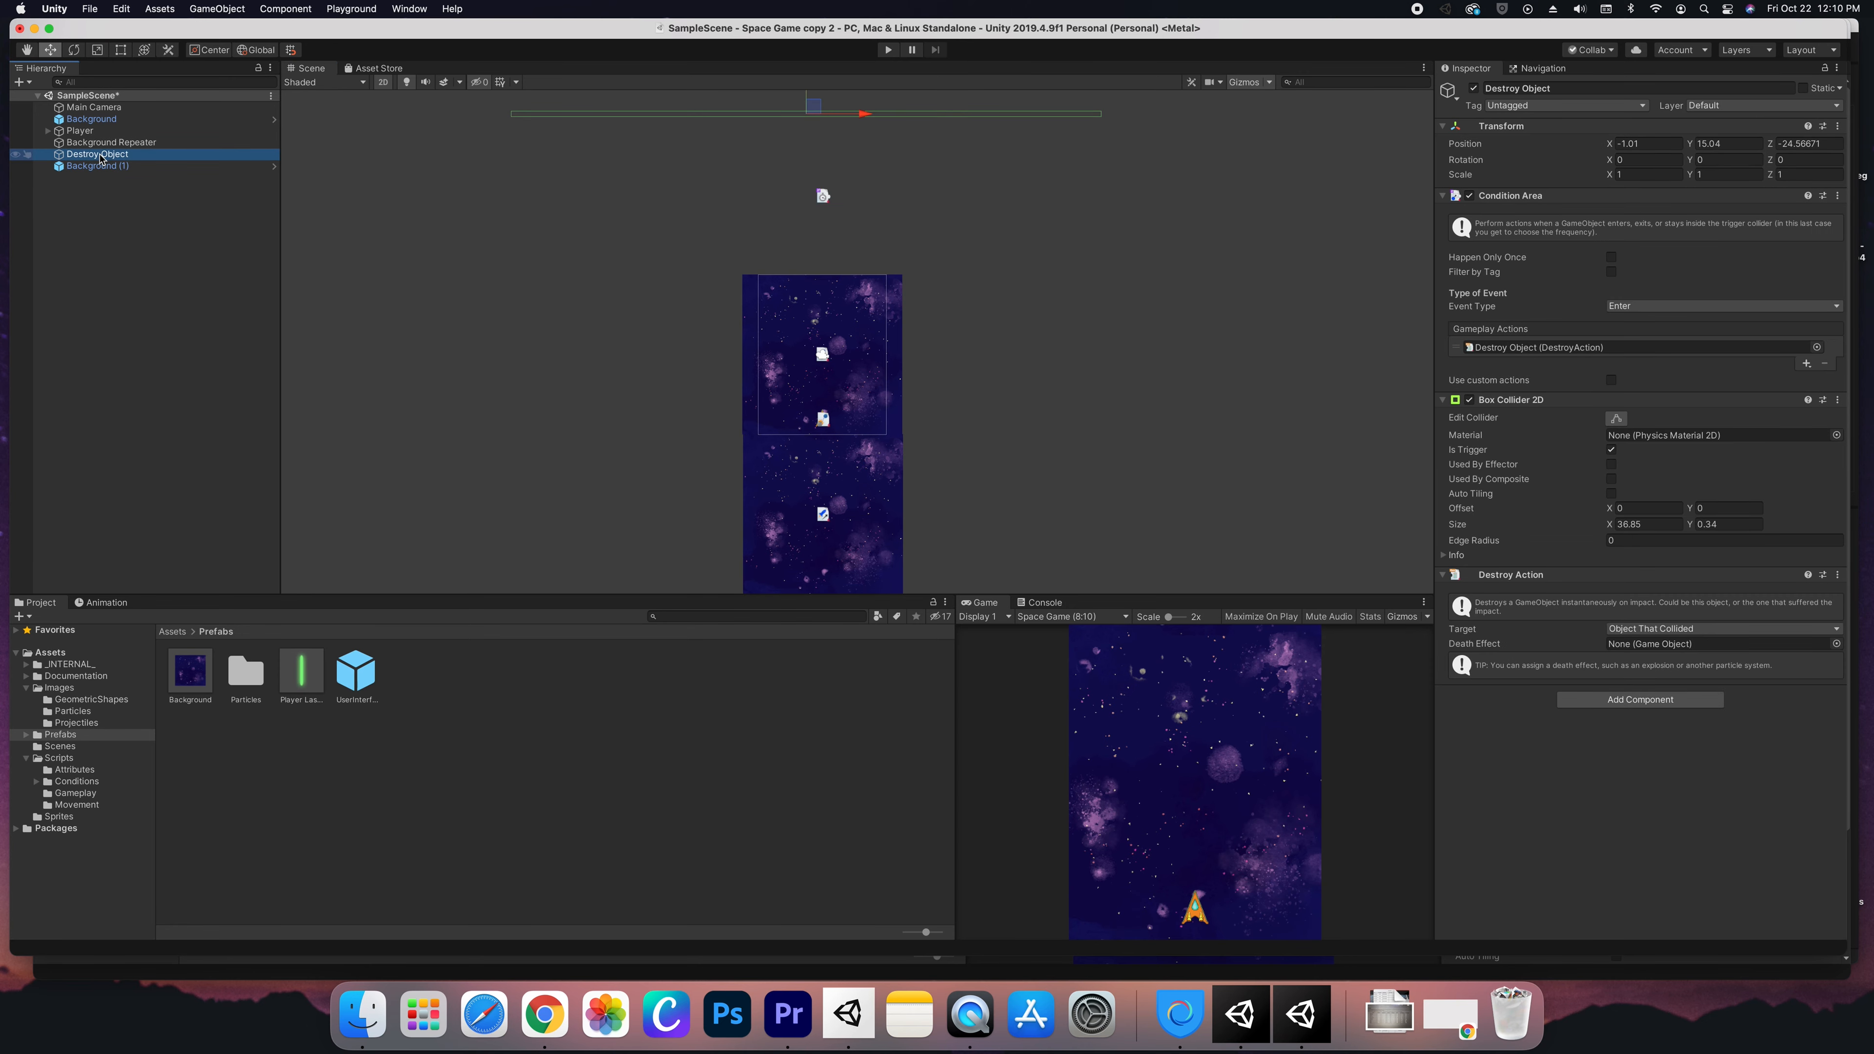
right_click(101, 158)
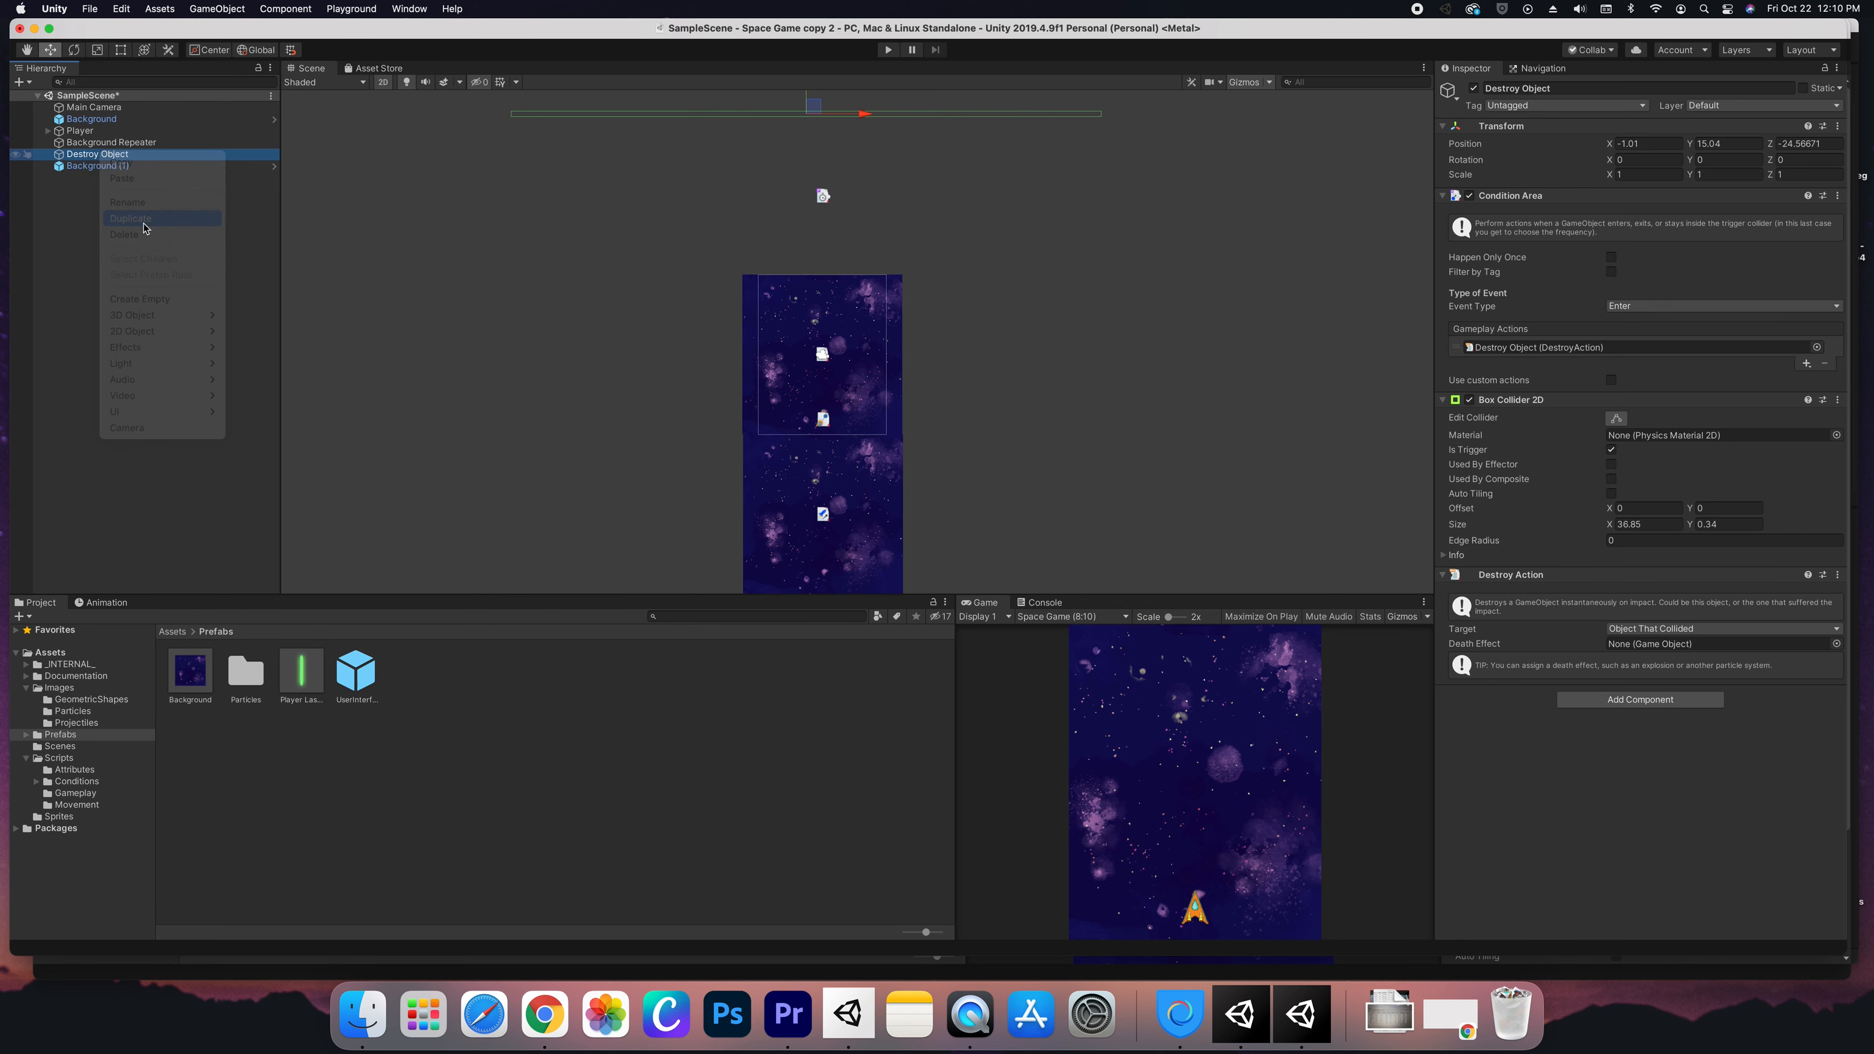
left_click(144, 227)
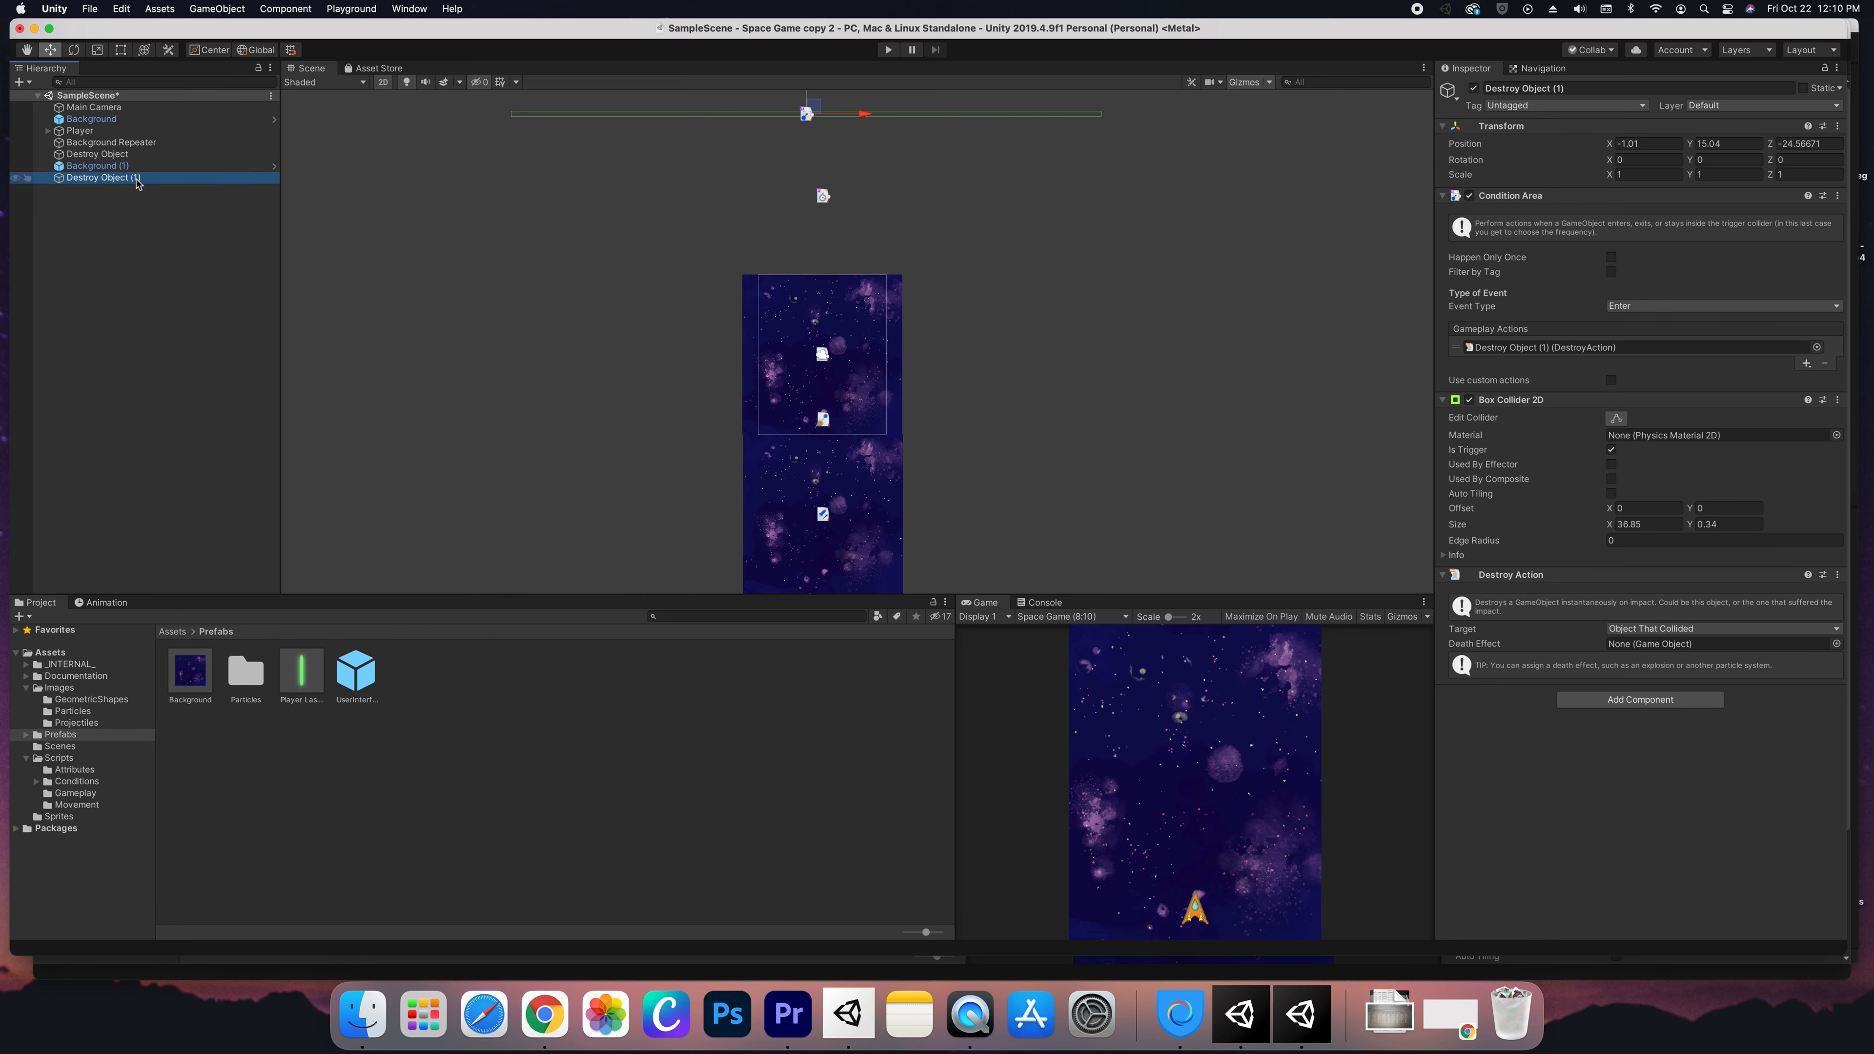
left_click(136, 179)
left_click(146, 182)
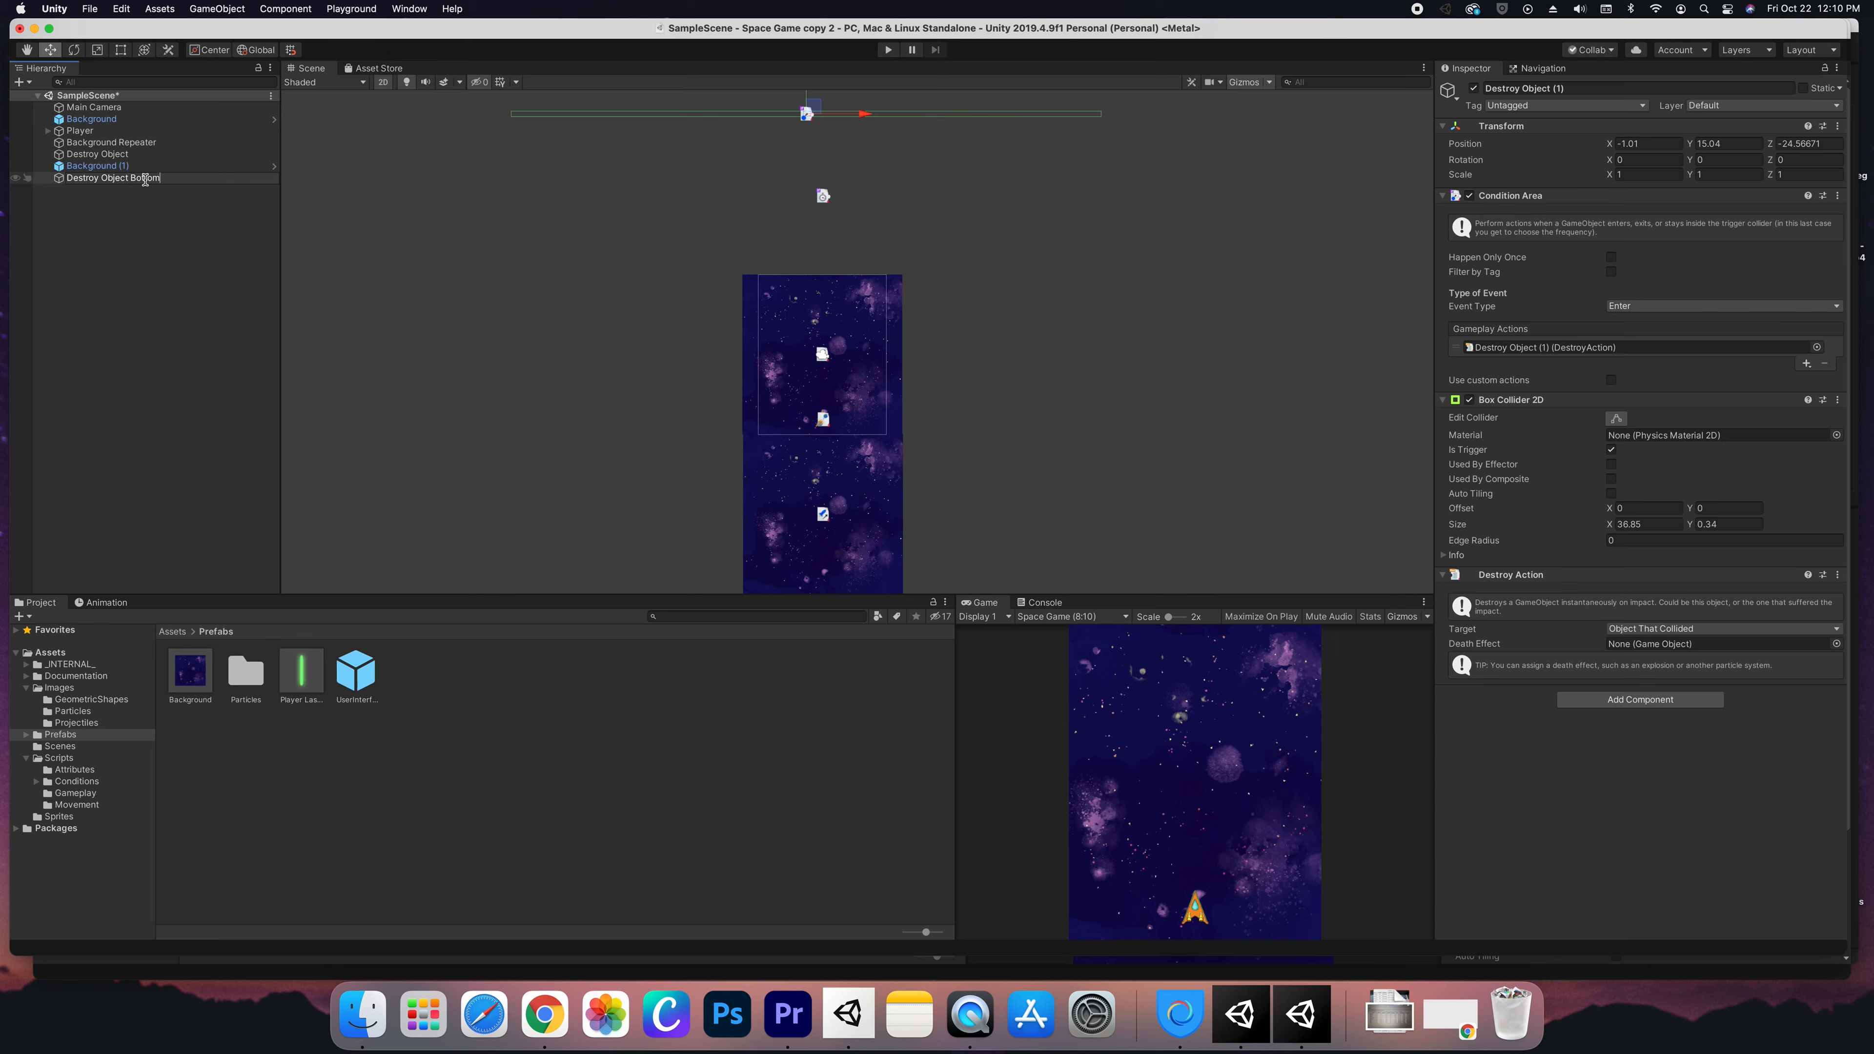
key("Return")
double_click(137, 155)
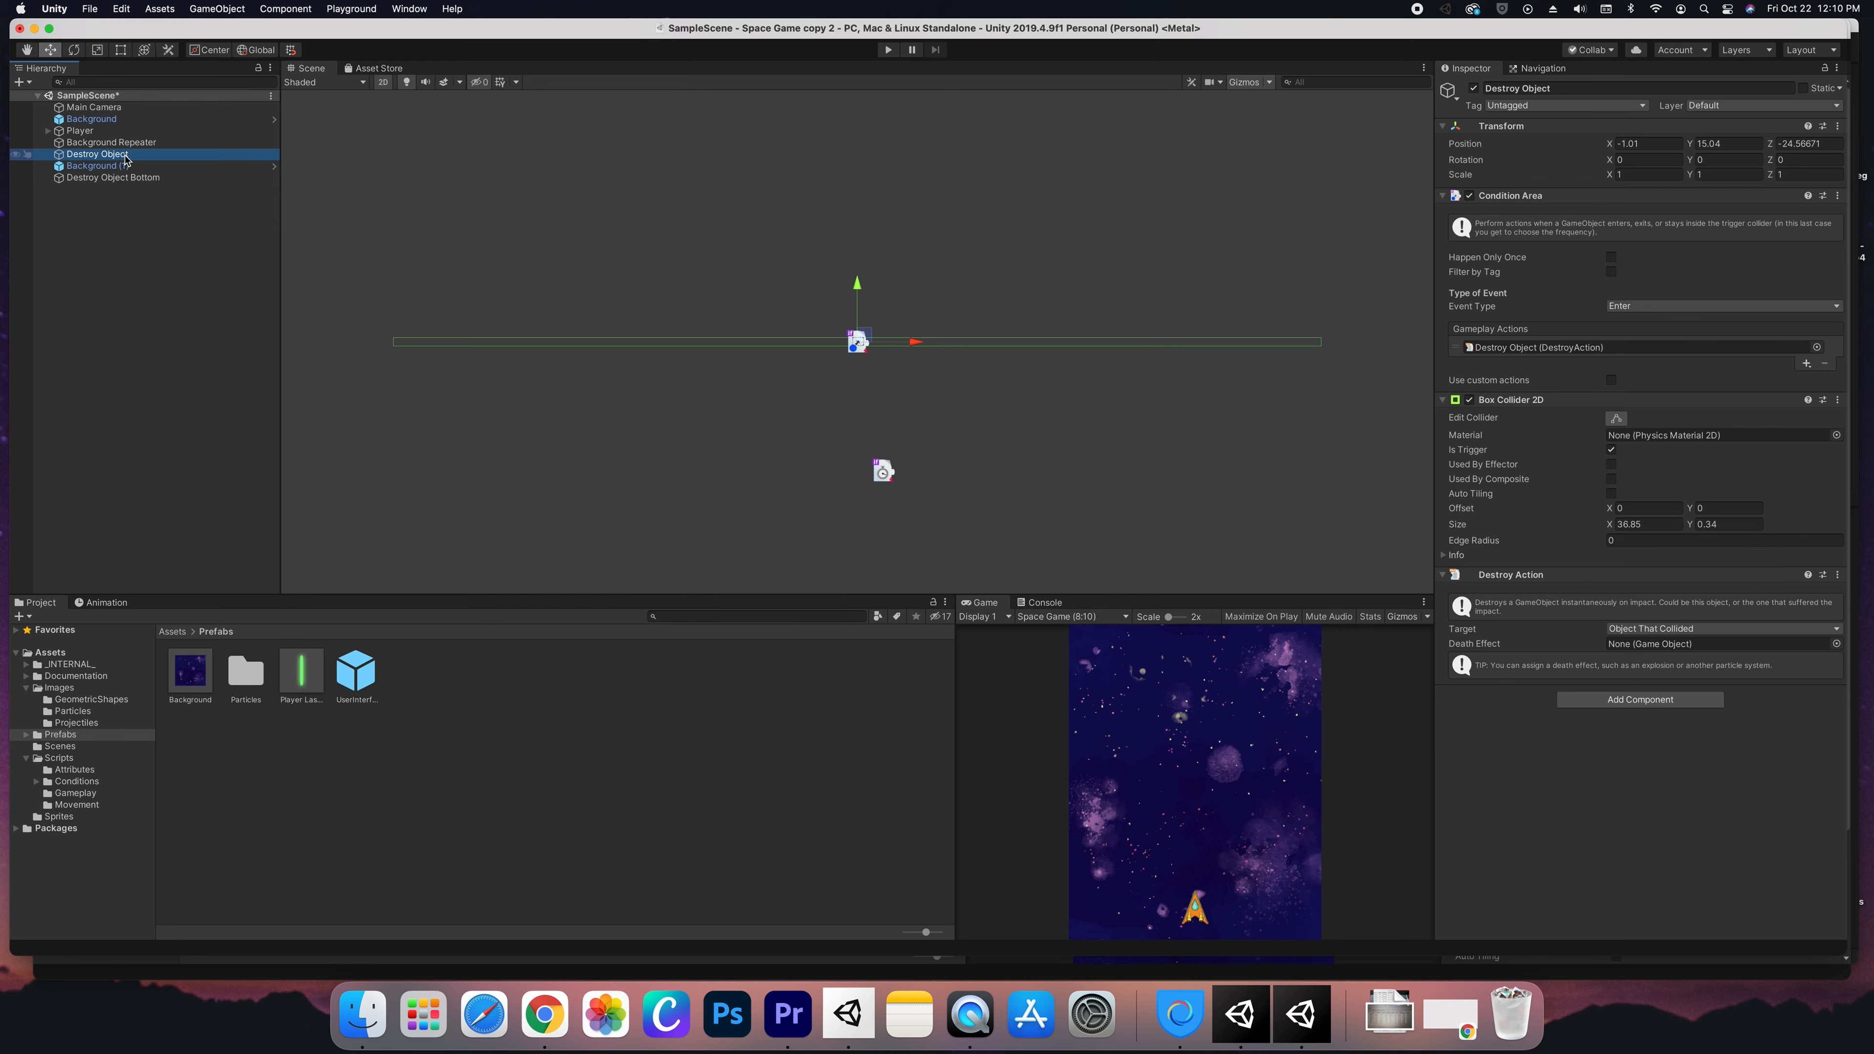
left_click(1560, 89)
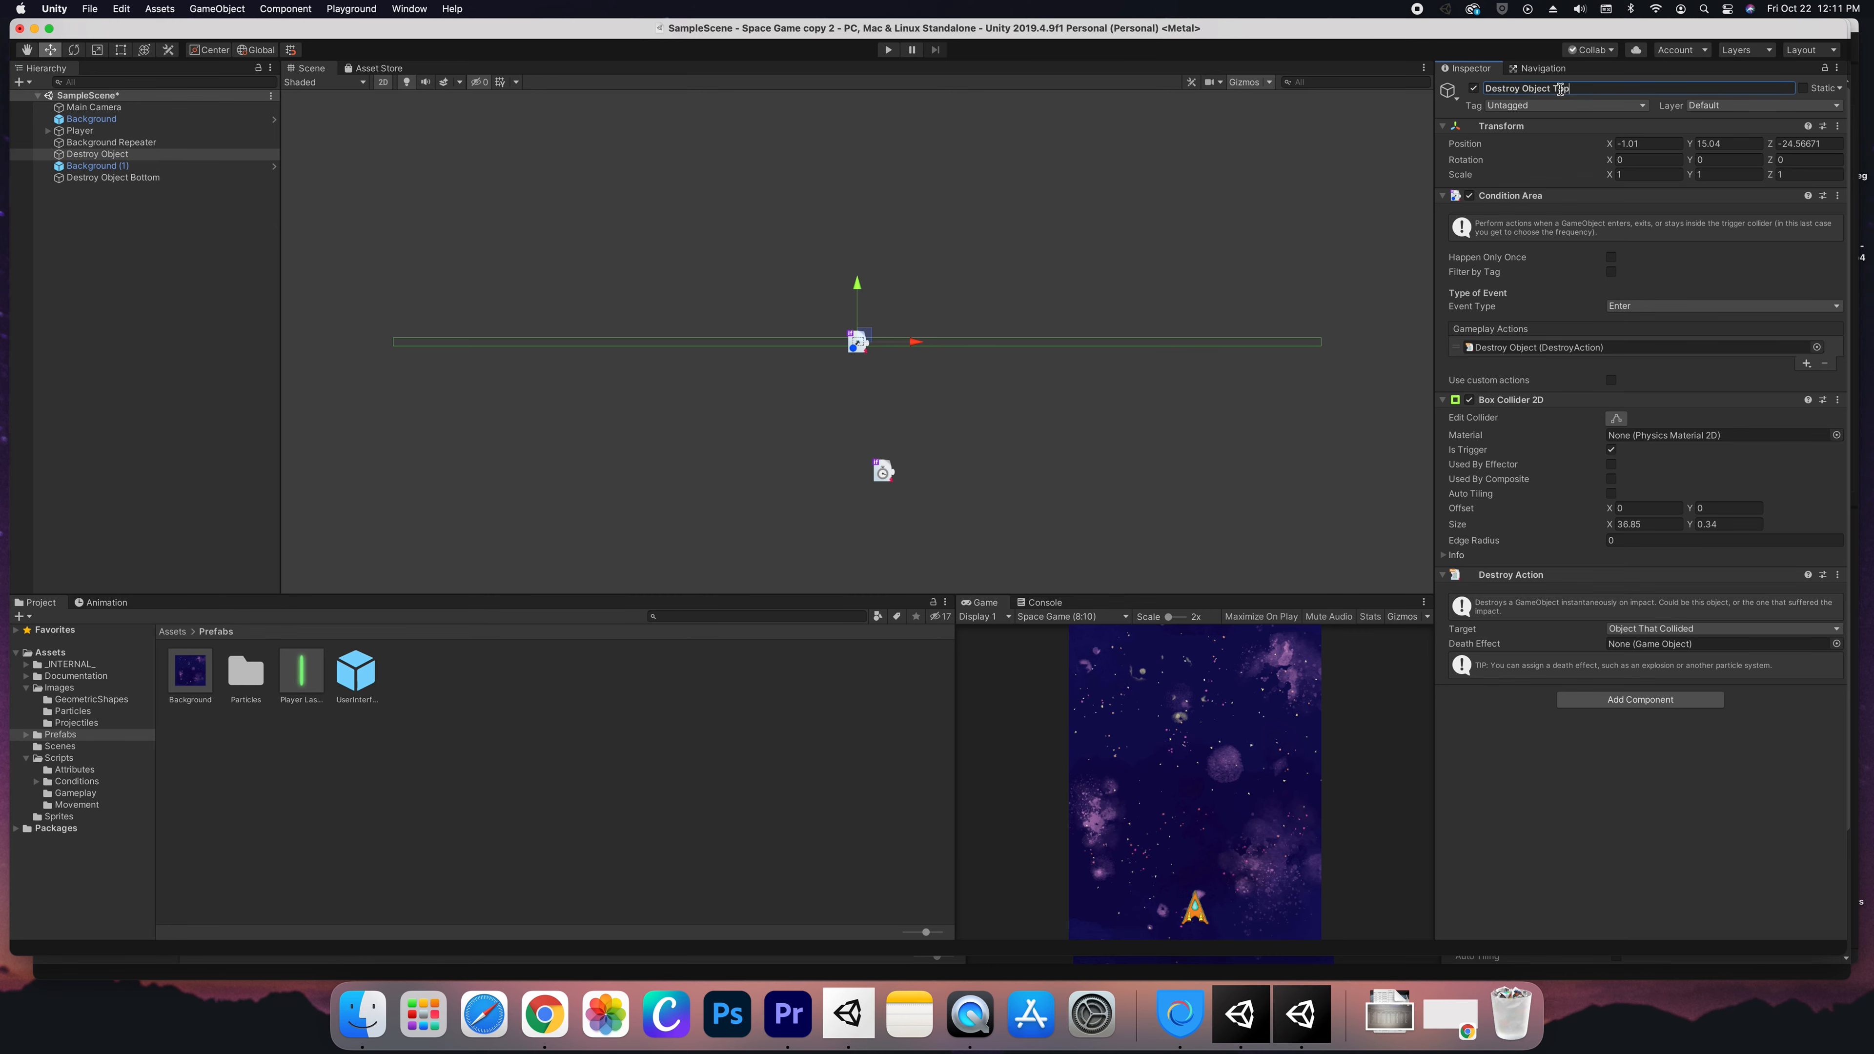
Move Destroy Object Bottom just beneath the lower background, to about X 0.6, Y -15.4.
left_click(112, 178)
scroll(737, 332, "down", 5)
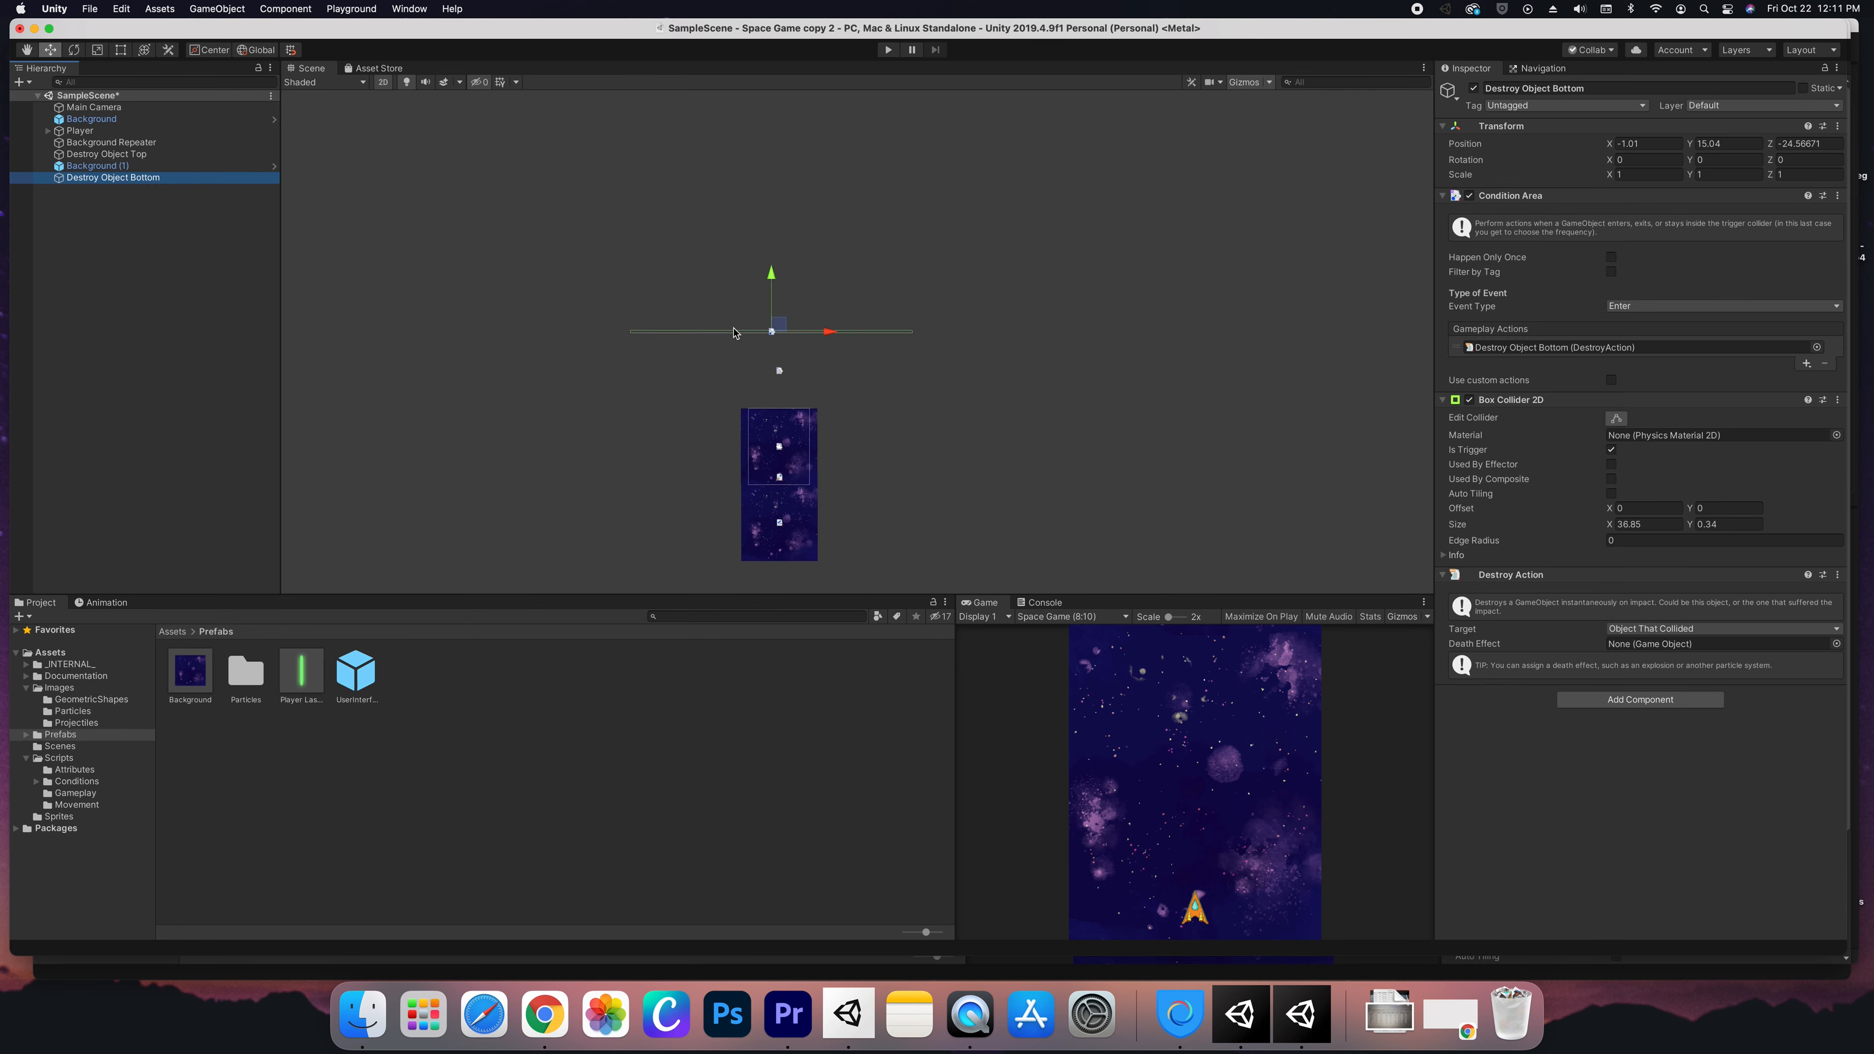
scroll(734, 332, "down", 3)
left_click_drag(751, 329, 768, 452)
Play the game to check whether backgrounds reaching Destroy Object Bottom are removed, and stop play mode.
scroll(768, 454, "up", 5)
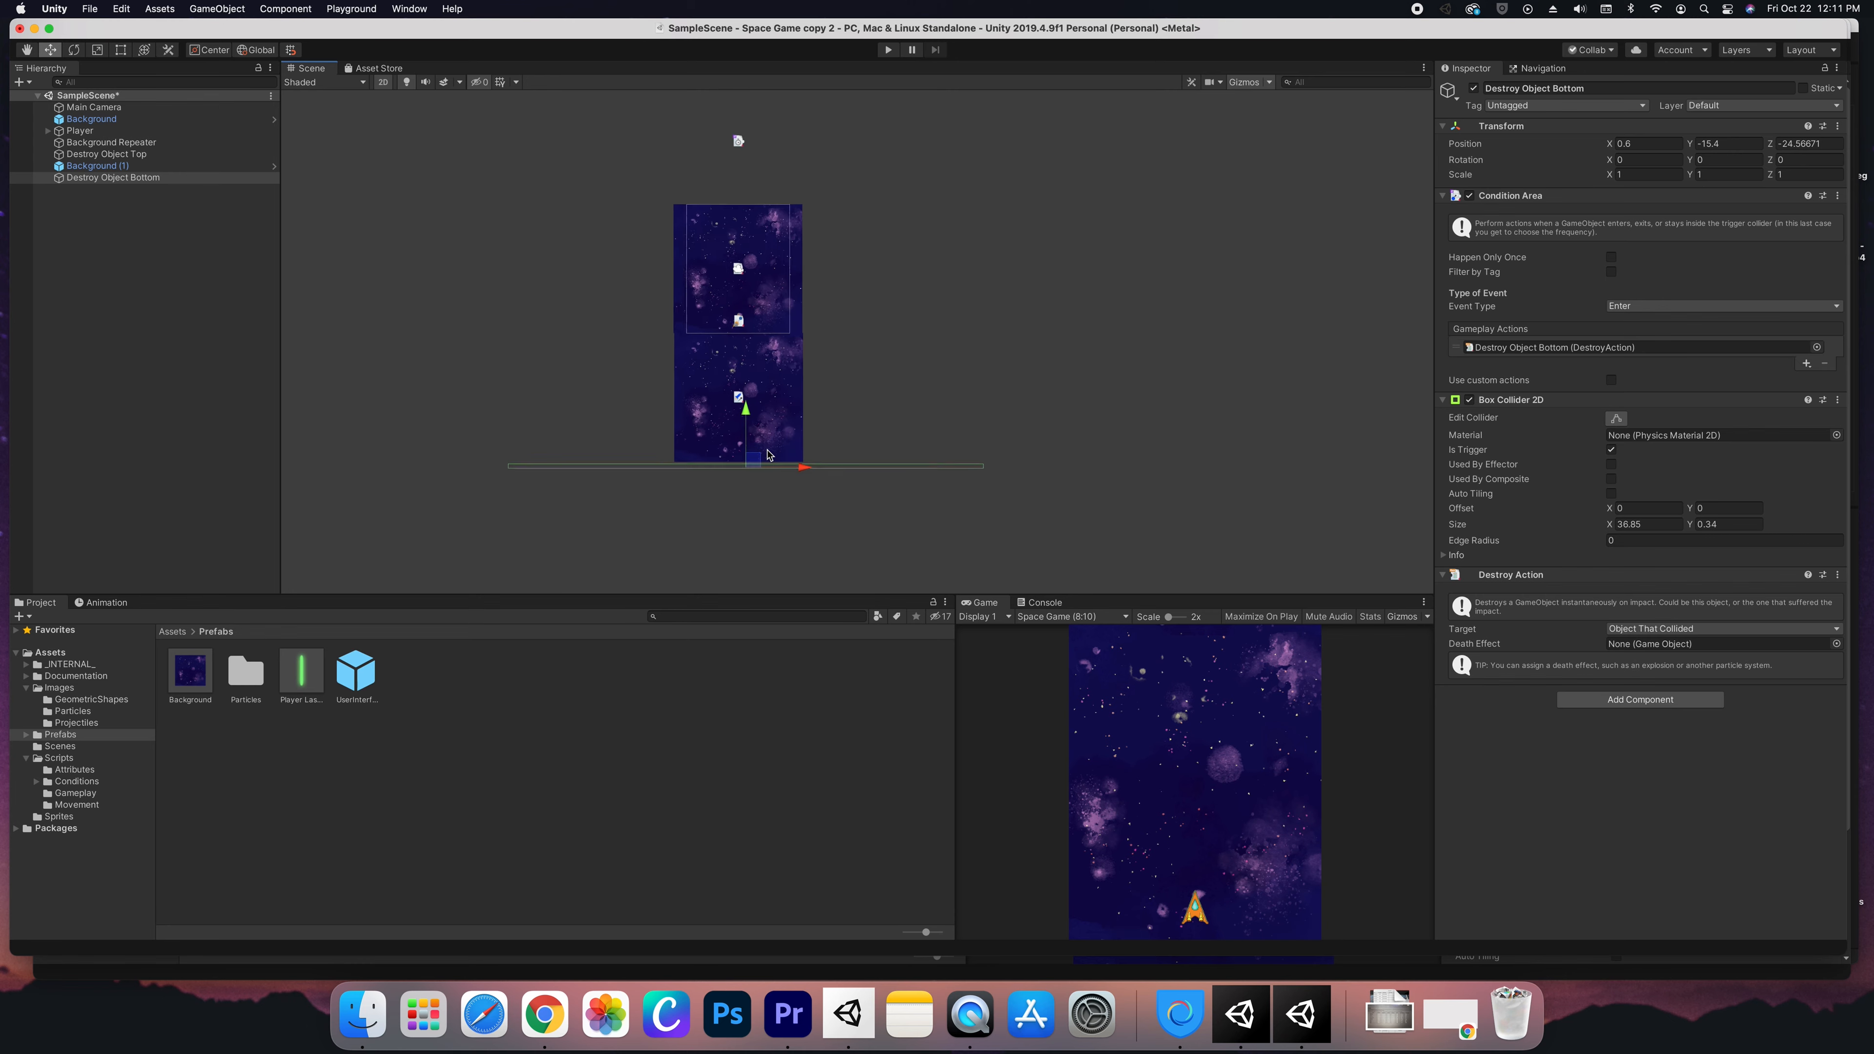
scroll(767, 453, "up", 4)
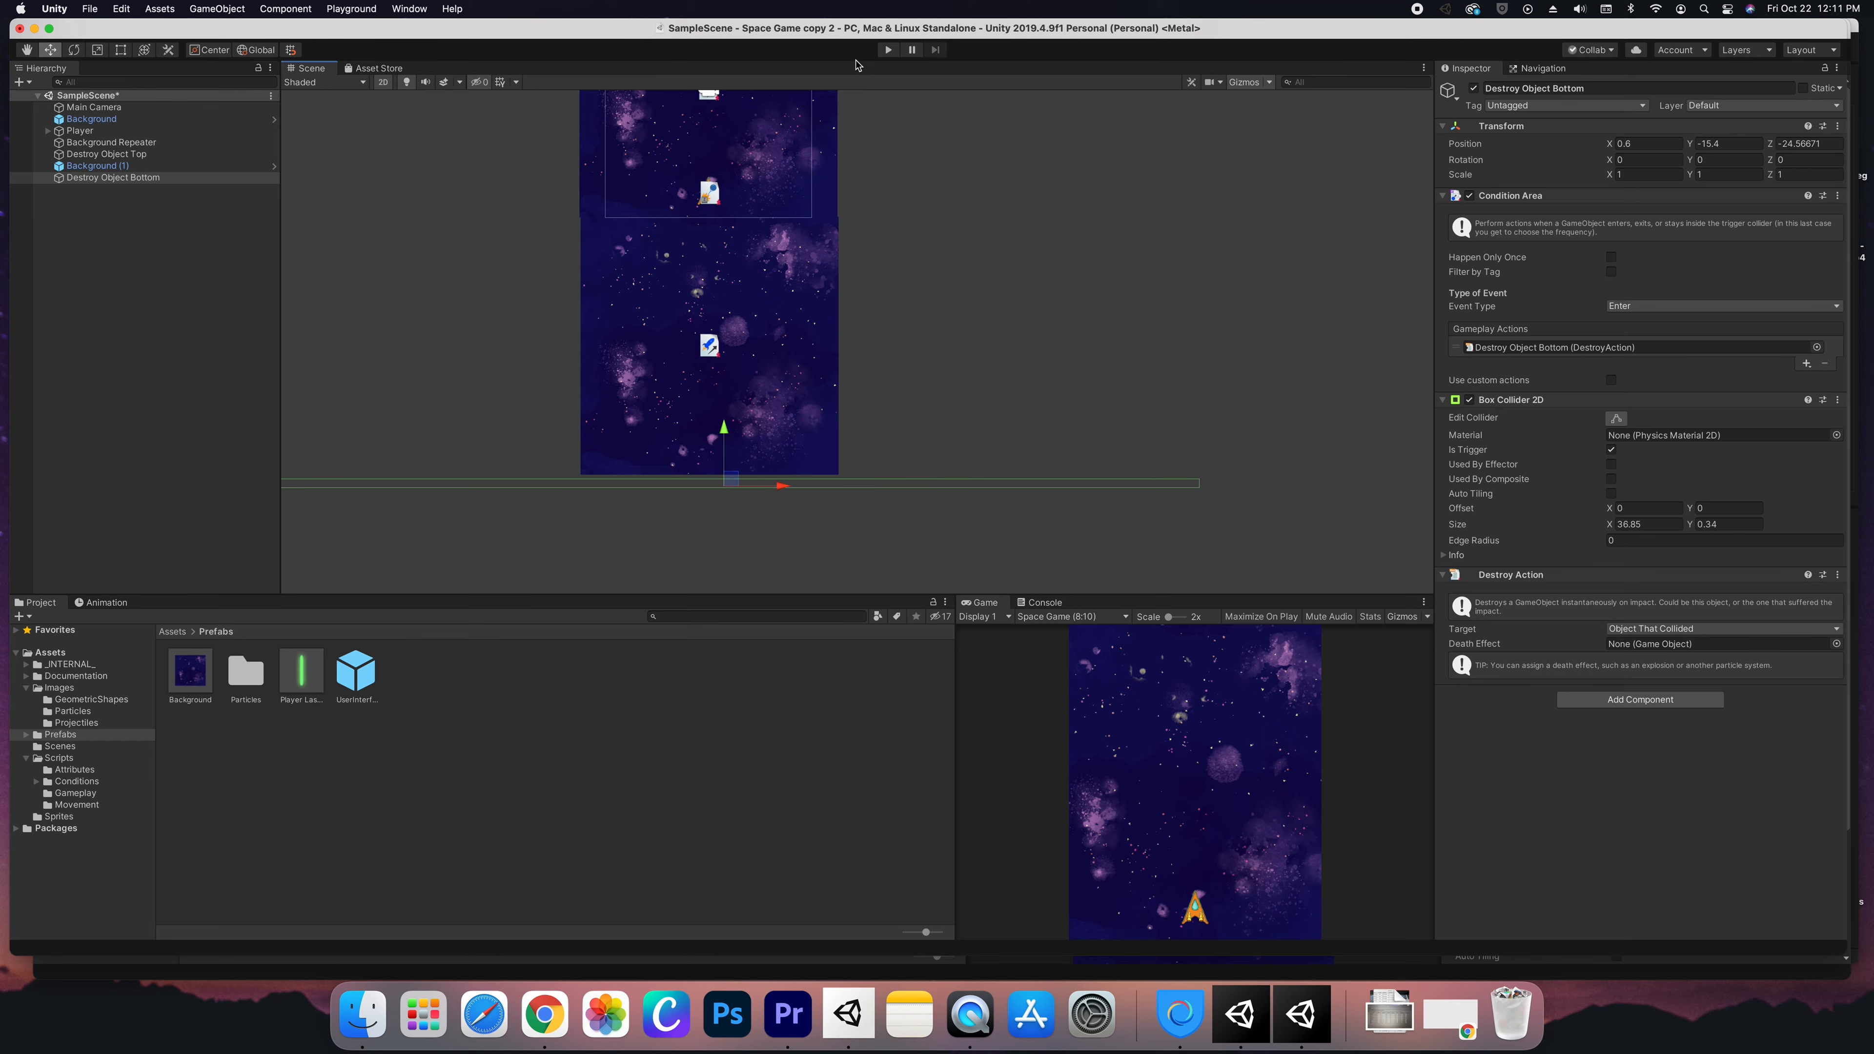
left_click(889, 52)
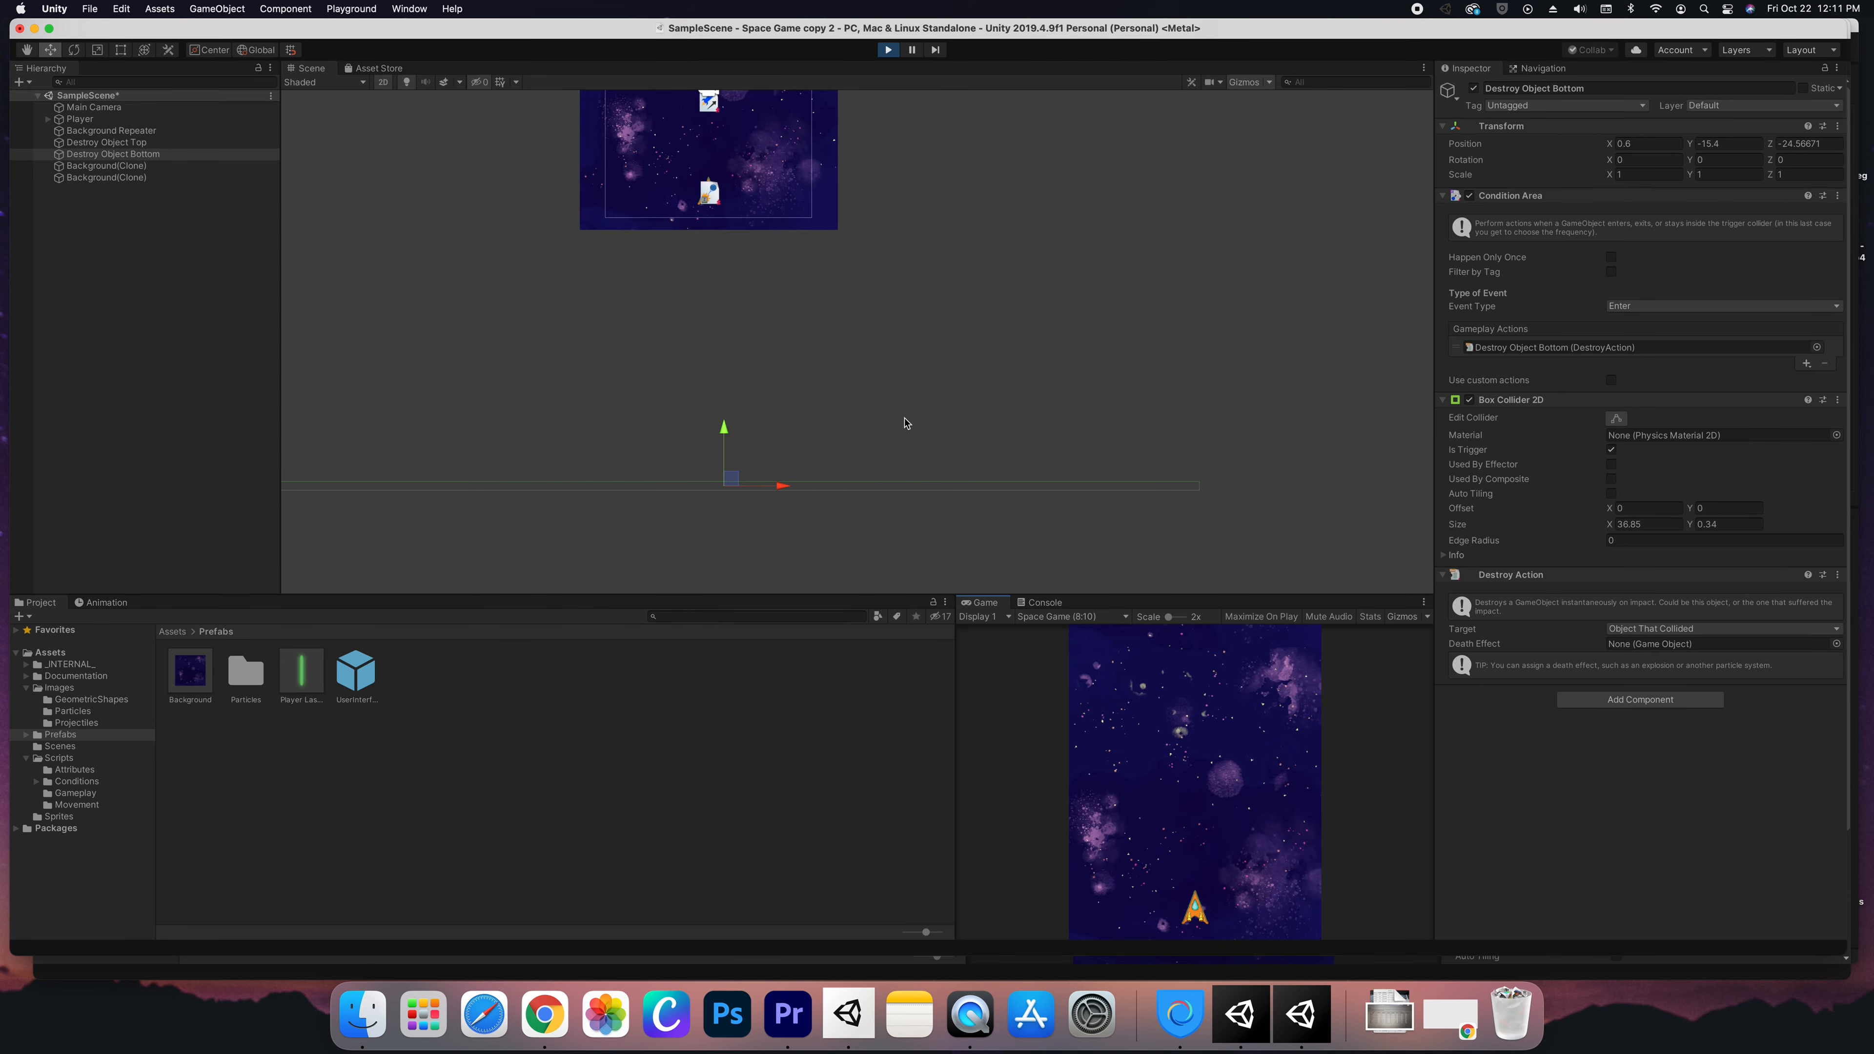
left_click(889, 51)
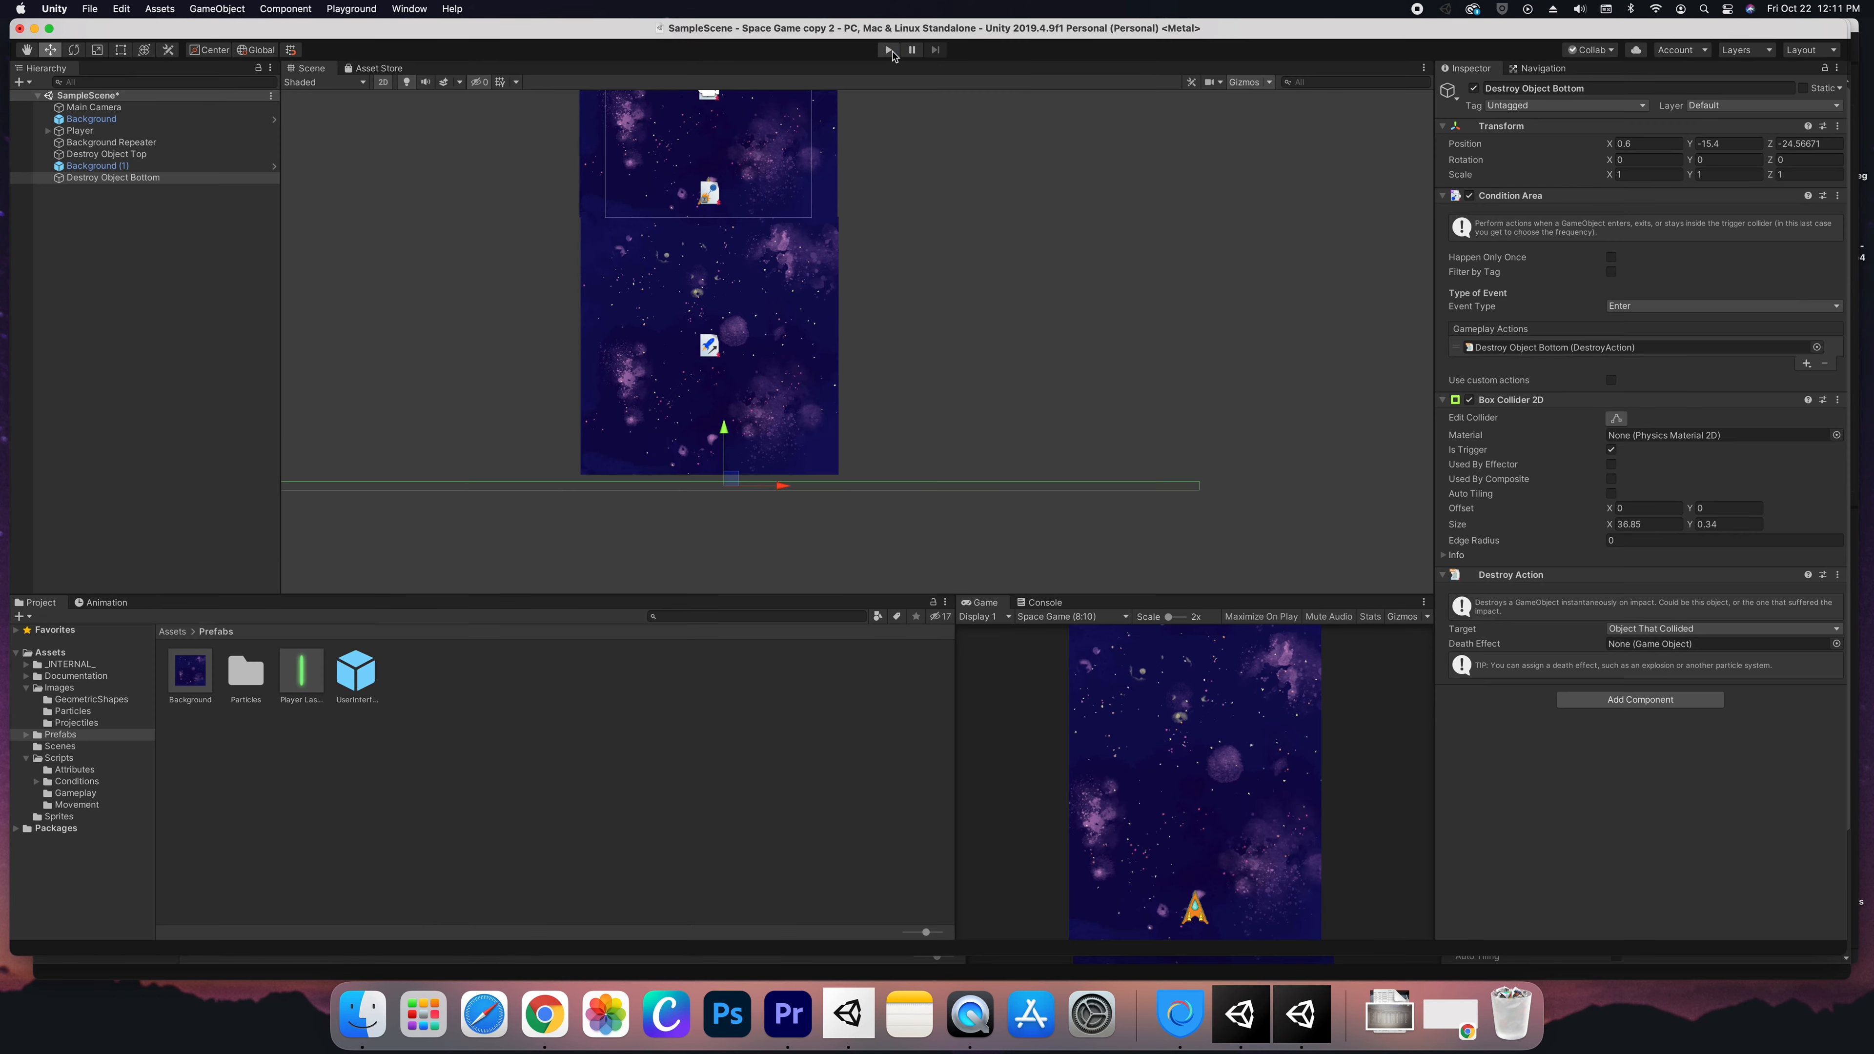